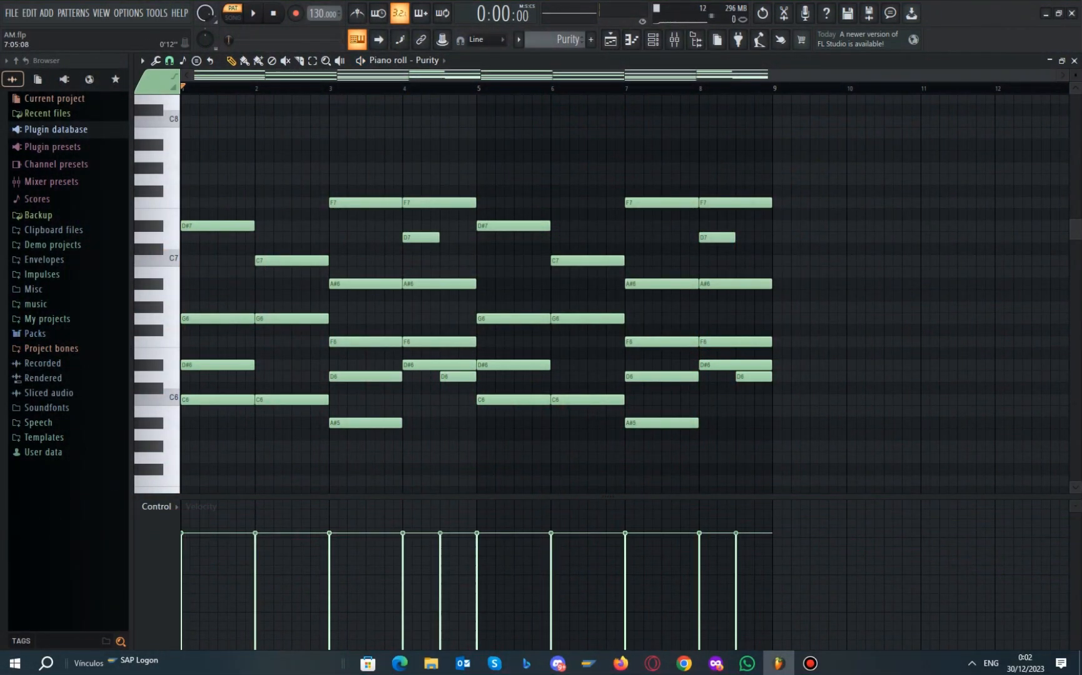
Show the mixer, check Insert 1's Fruity Flanger, then put the channel rack back on top
{"action": "key", "text": "F6"}
{"action": "key", "text": "F6"}
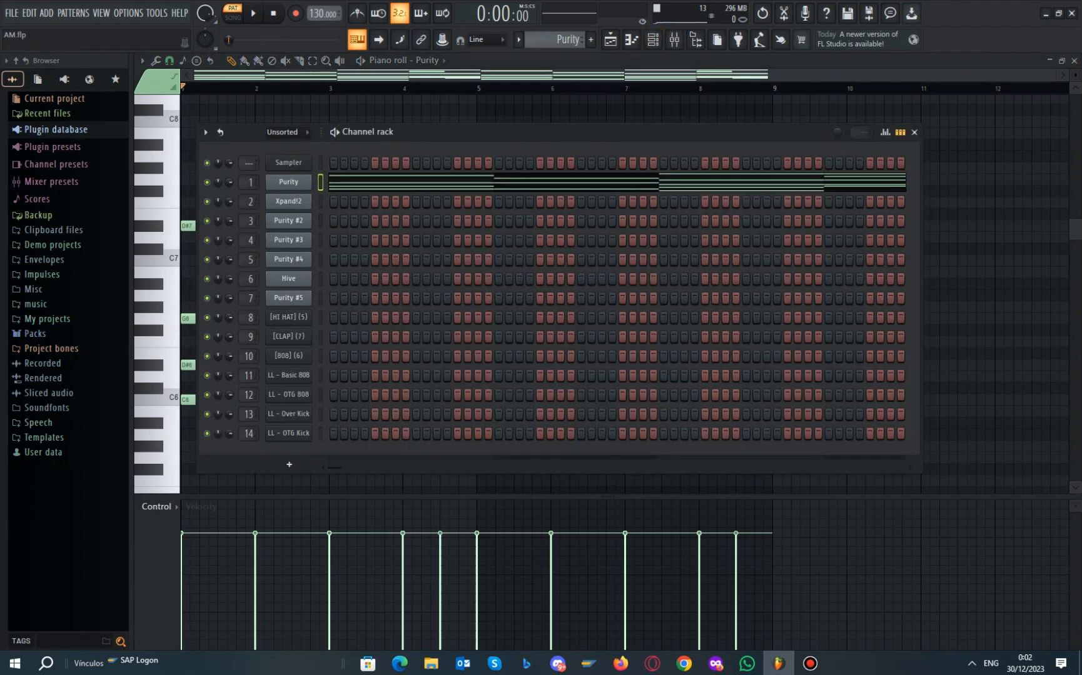
{"action": "key", "text": "F9"}
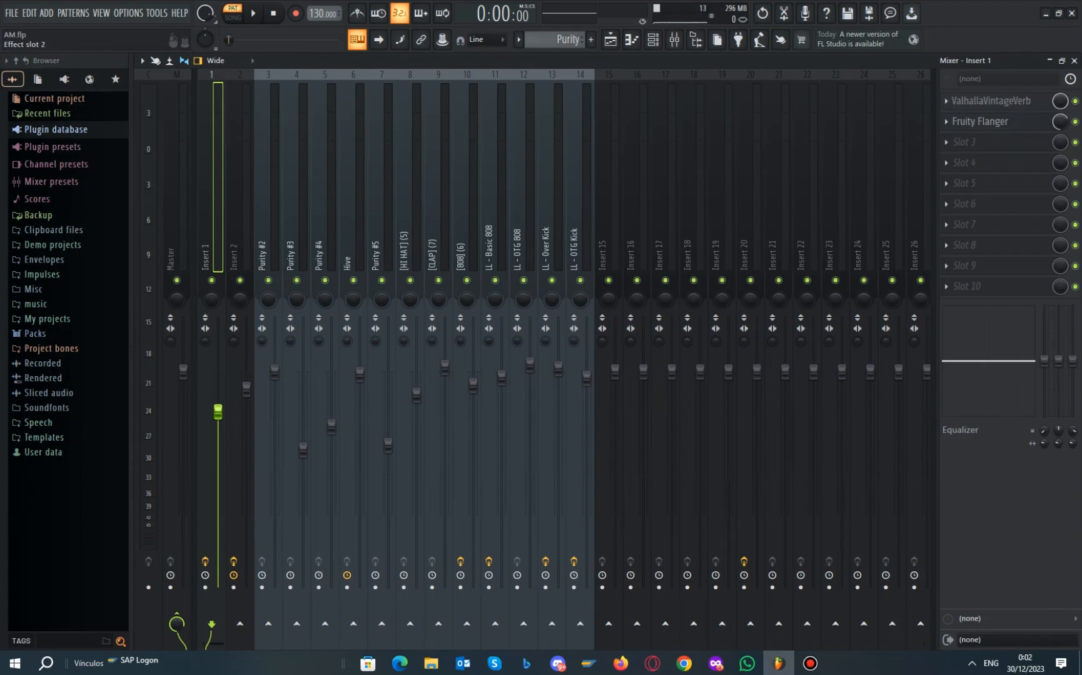
{"action": "left_click", "coordinate": [980, 122]}
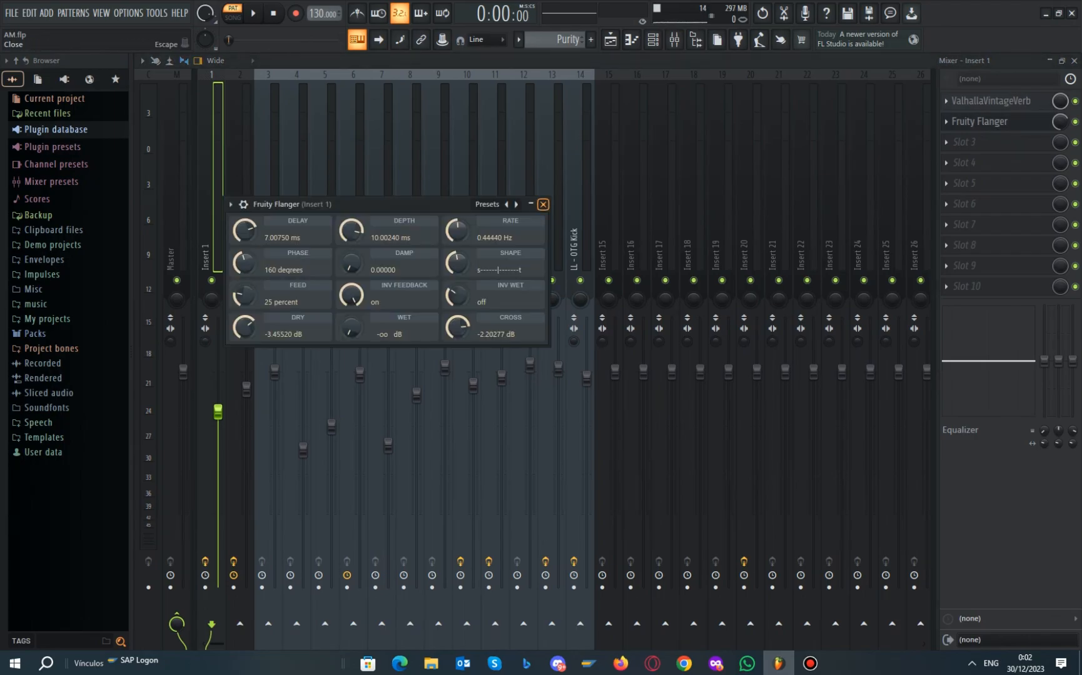
{"action": "left_click", "coordinate": [543, 204]}
{"action": "left_click", "coordinate": [235, 207]}
{"action": "left_click", "coordinate": [208, 206]}
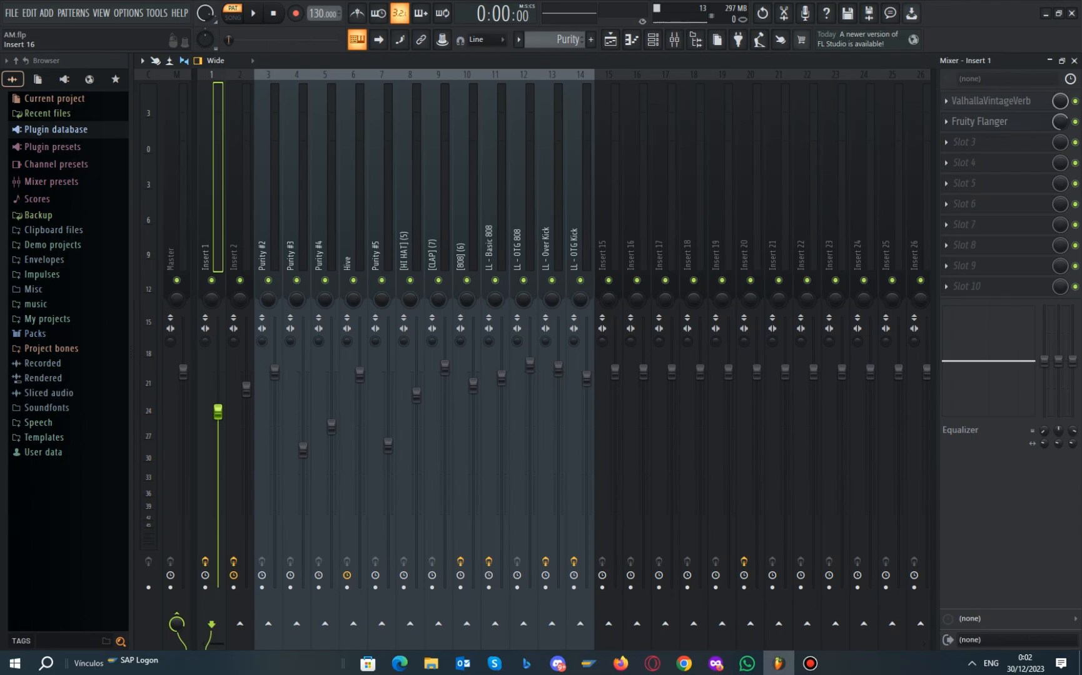
{"action": "key", "text": "F6"}
Select the Xpand!2 channel and review its presets, keeping 46 Airy Pad
{"action": "left_click", "coordinate": [518, 39]}
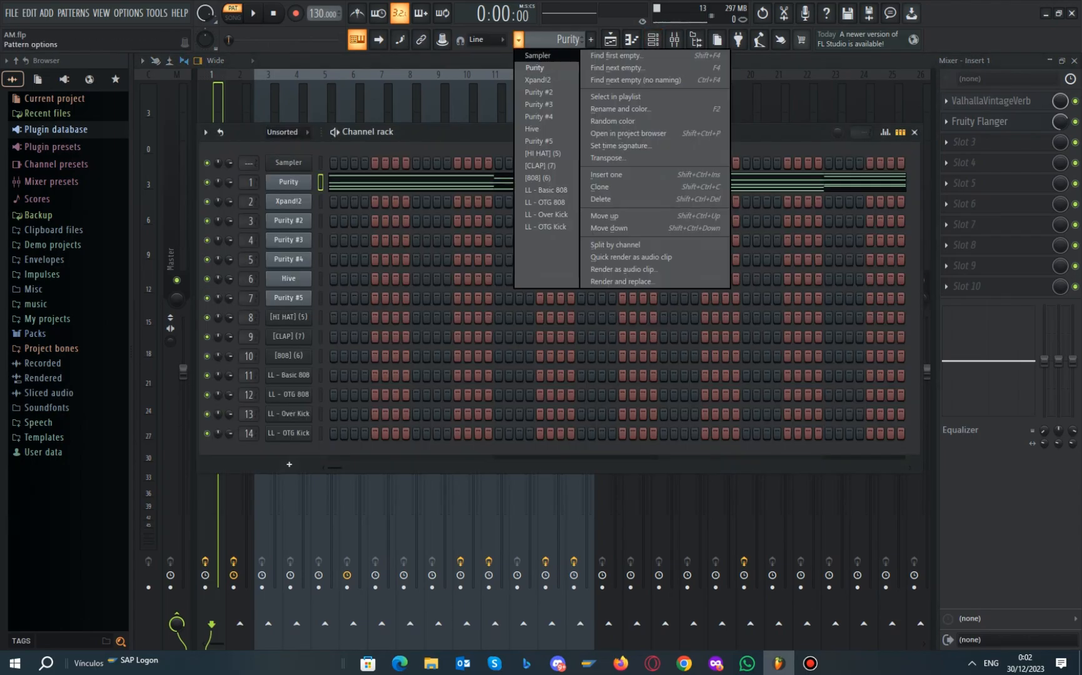
{"action": "left_click", "coordinate": [532, 77]}
{"action": "left_click", "coordinate": [288, 201]}
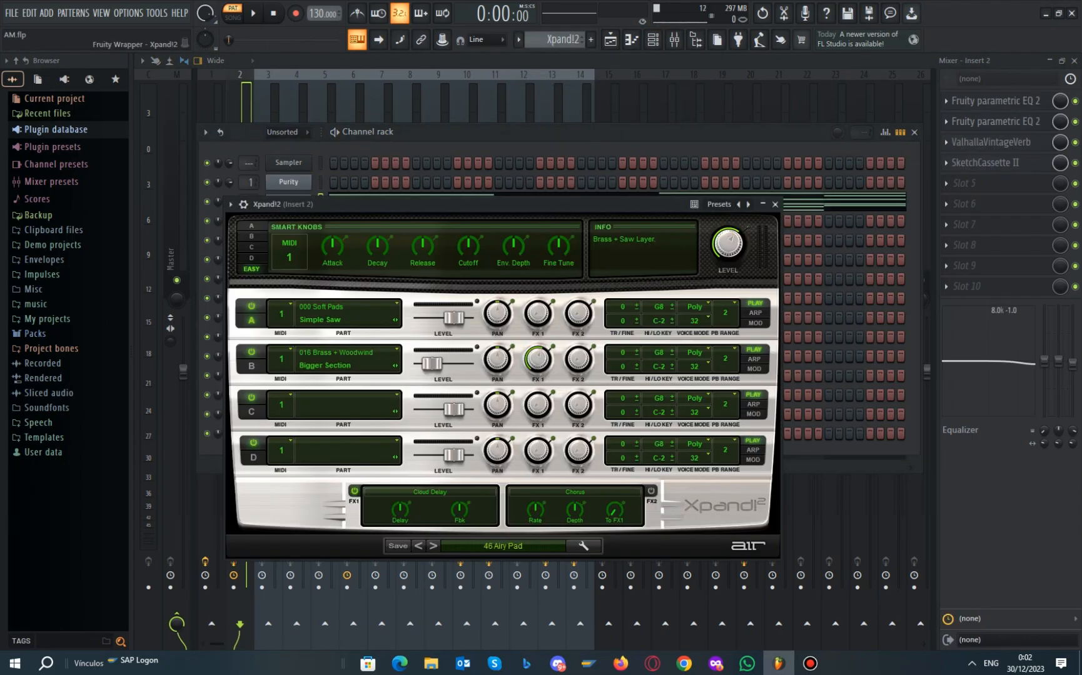
{"action": "left_click", "coordinate": [494, 546]}
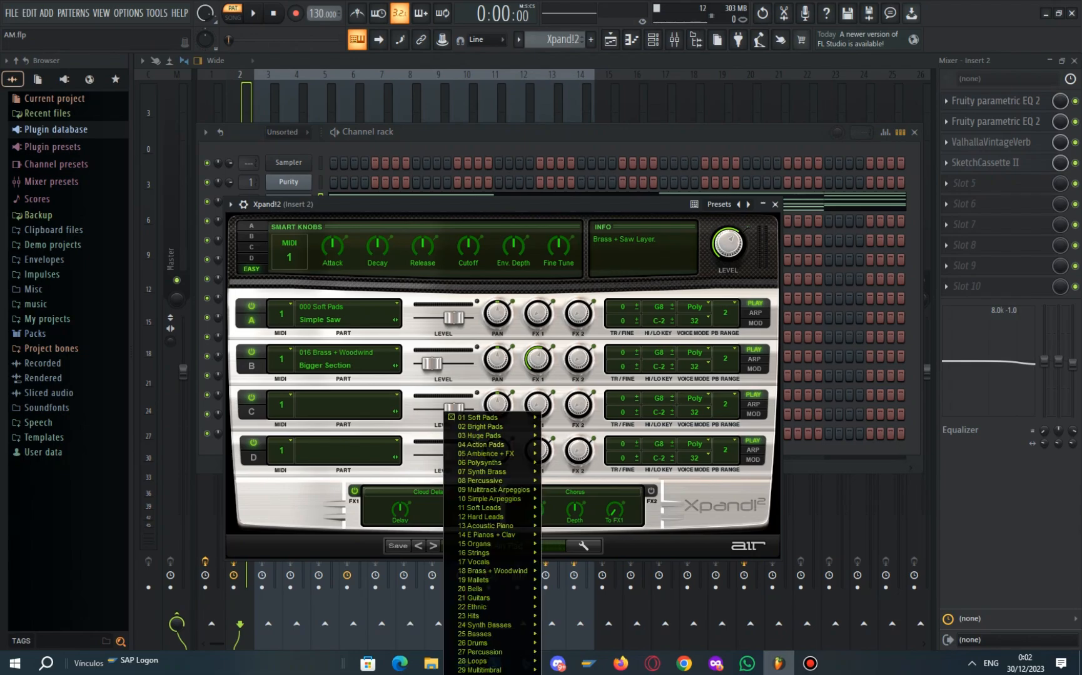
{"action": "mouse_move", "coordinate": [482, 417]}
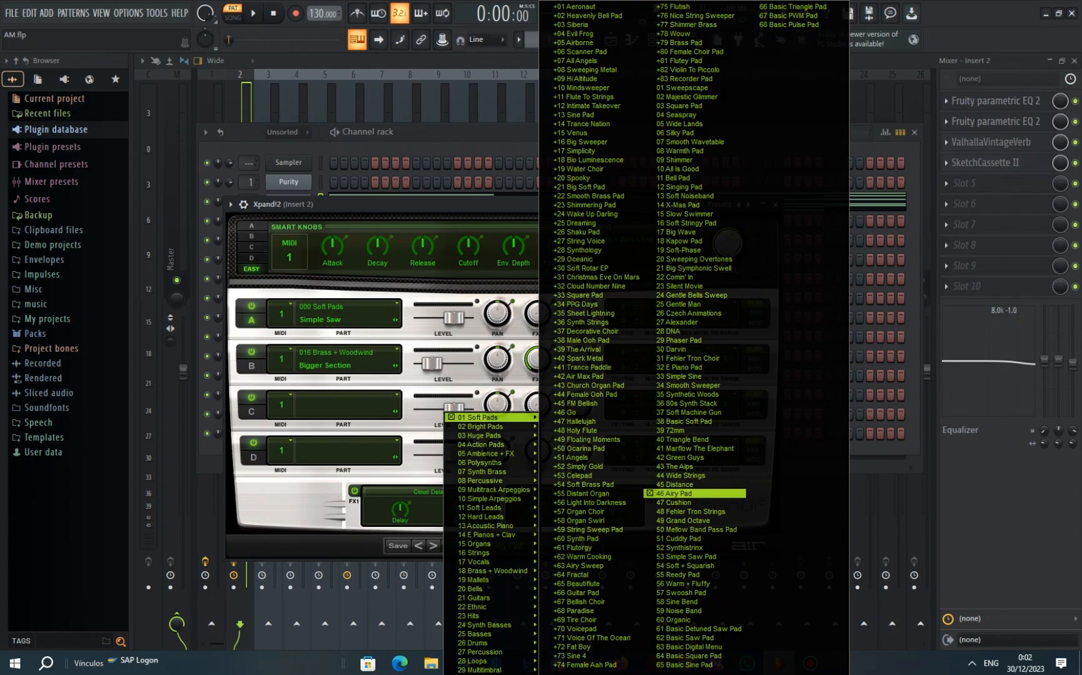
{"action": "left_click", "coordinate": [672, 493]}
{"action": "left_click", "coordinate": [775, 204]}
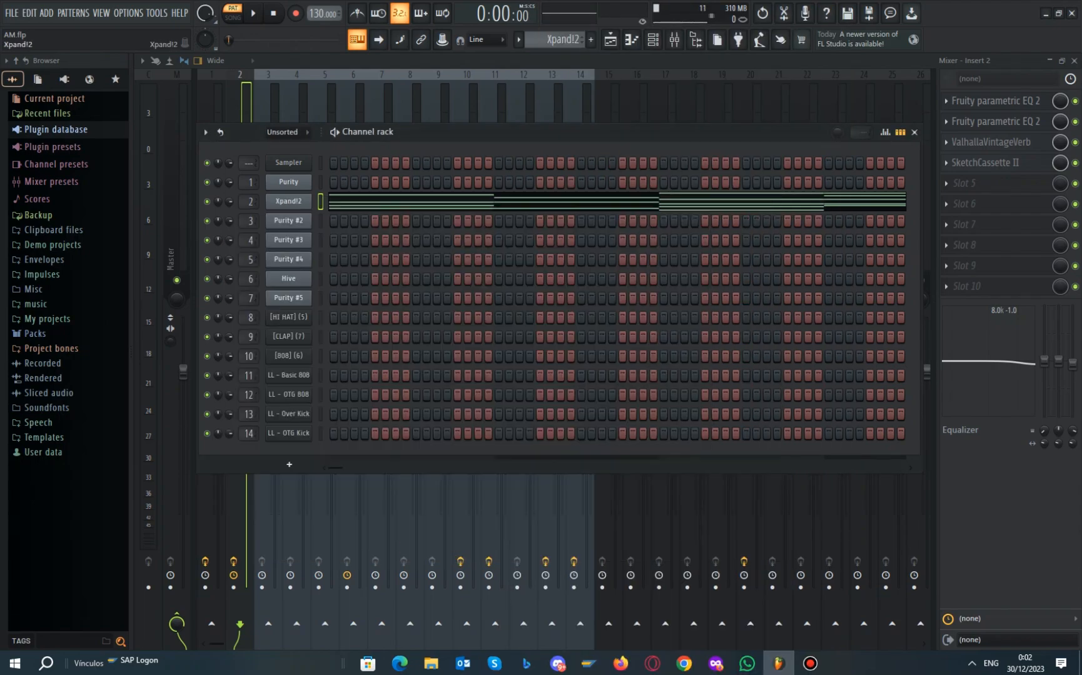
Open Xpand!2's notes in the piano roll, play the pattern through, and reopen the channel rack
{"action": "right_click", "coordinate": [270, 199]}
{"action": "left_click", "coordinate": [338, 201]}
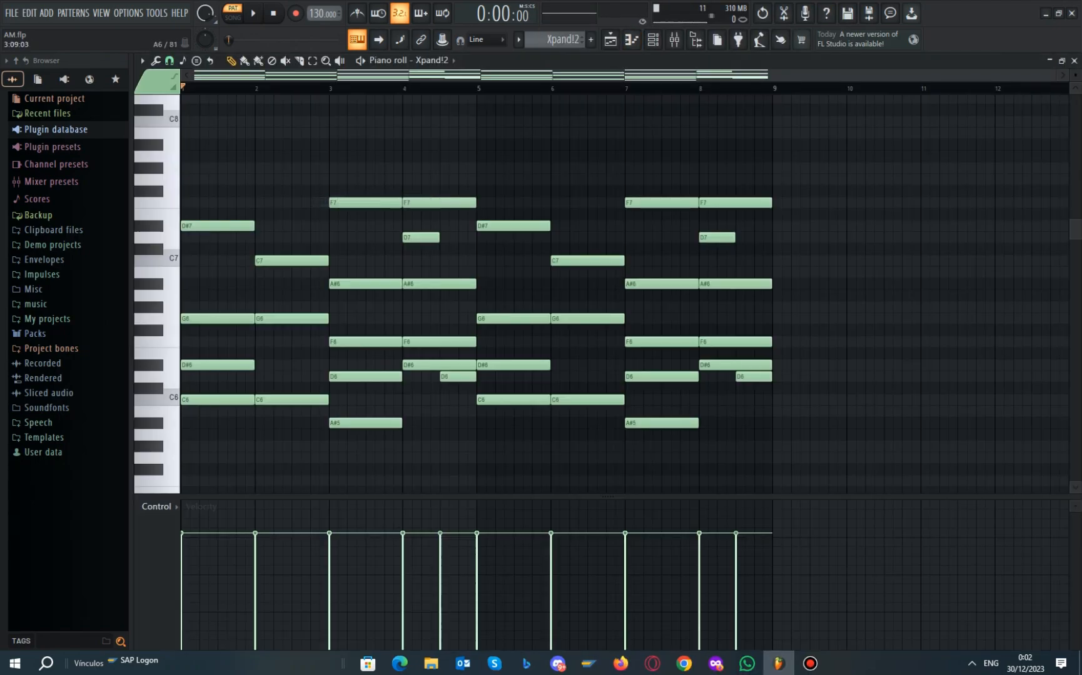
{"action": "scroll", "coordinate": [401, 287], "scroll_direction": "down", "scroll_amount": 3}
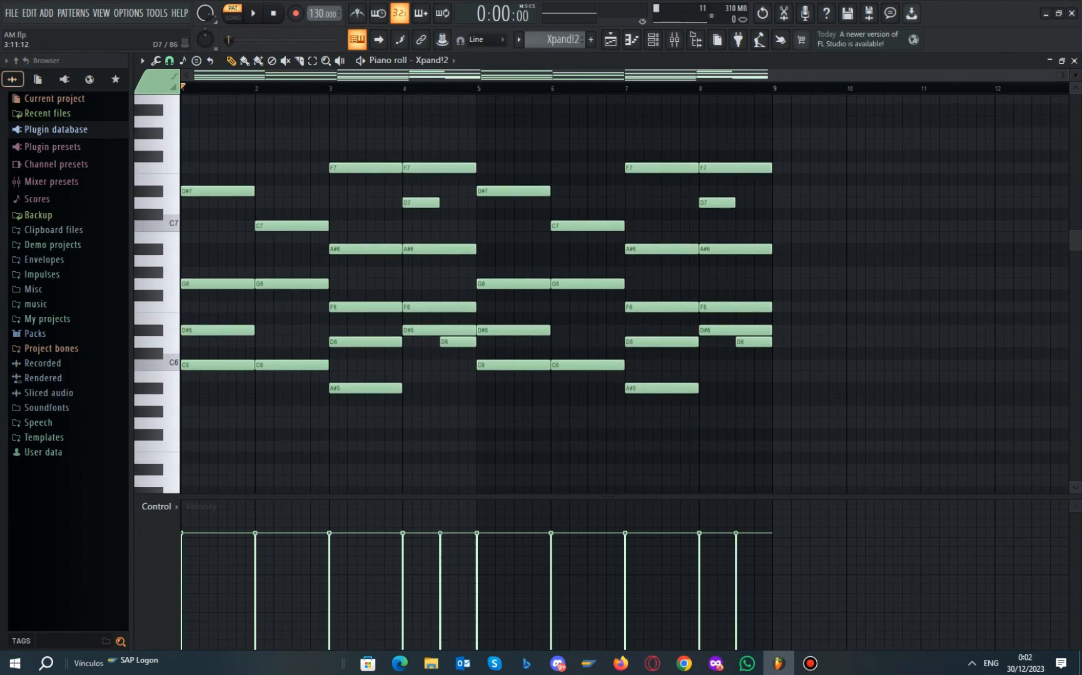
{"action": "scroll", "coordinate": [476, 287], "scroll_direction": "up", "scroll_amount": 3}
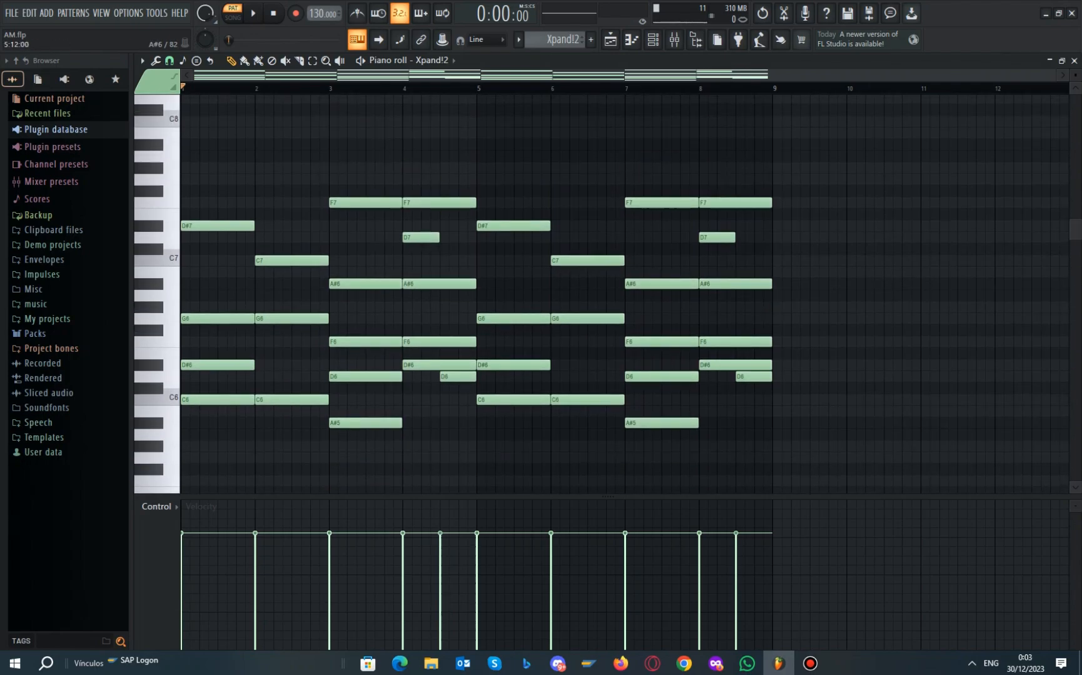
{"action": "key", "text": "space"}
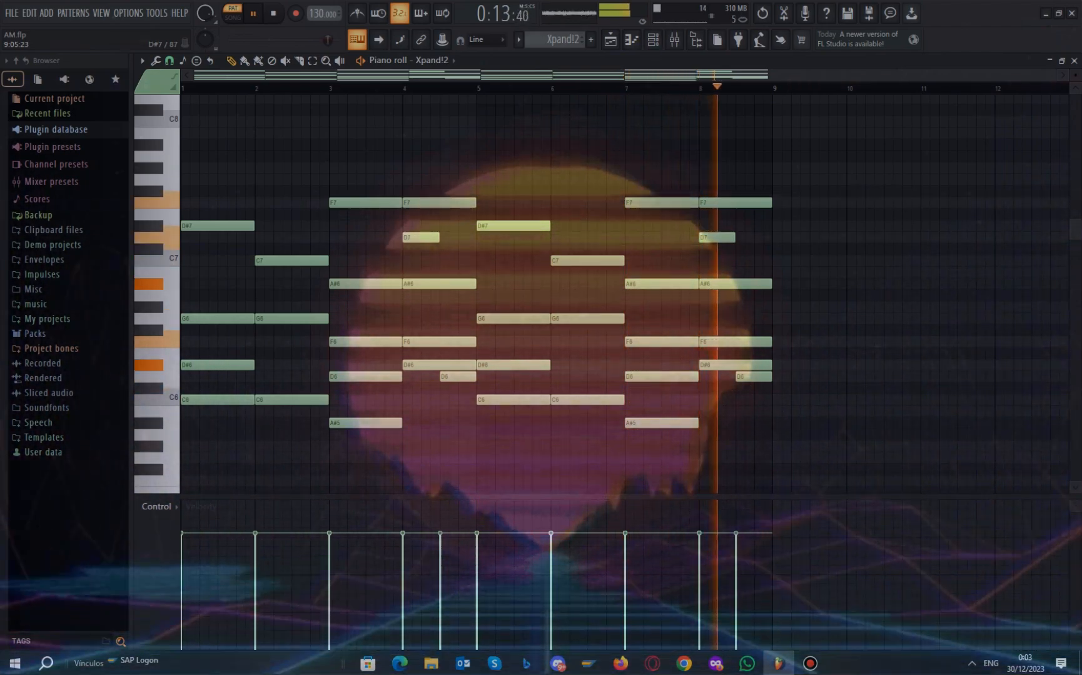
{"action": "key", "text": "space"}
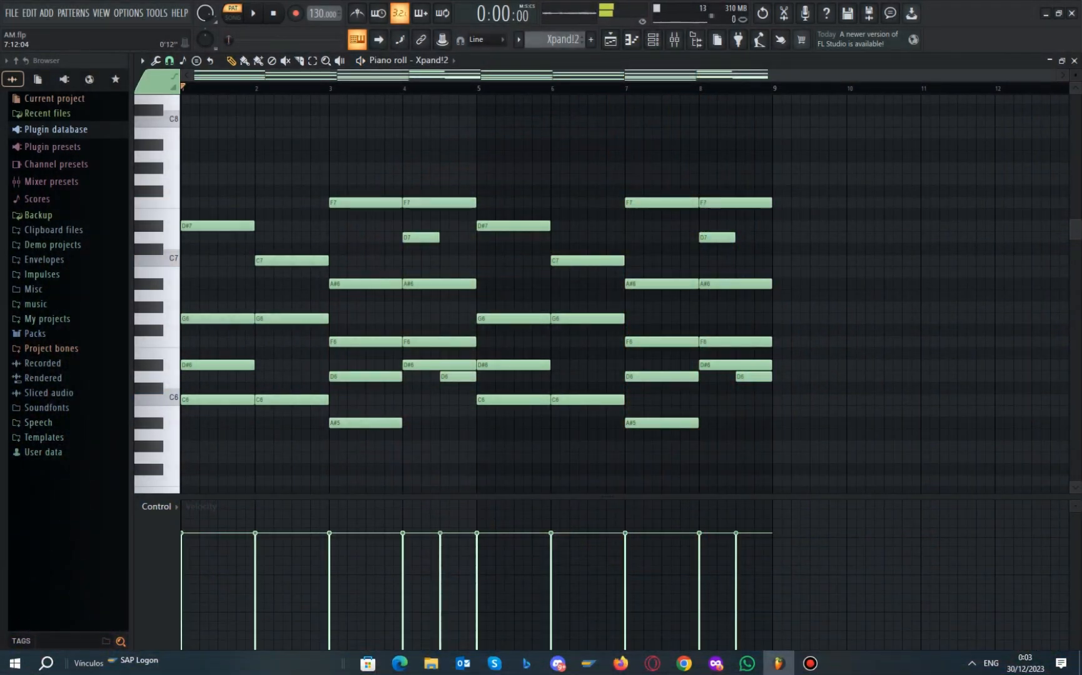
{"action": "left_click", "coordinate": [653, 39]}
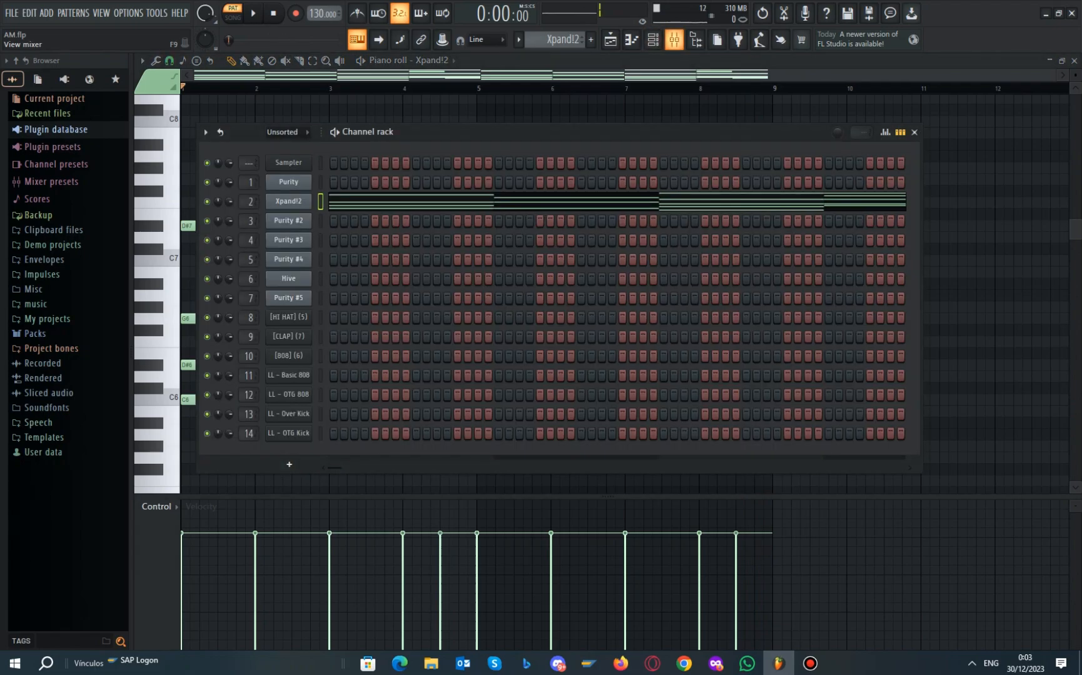
Open the mixer and inspect both Fruity parametric EQ 2 effects on Insert 2
{"action": "left_click", "coordinate": [674, 40]}
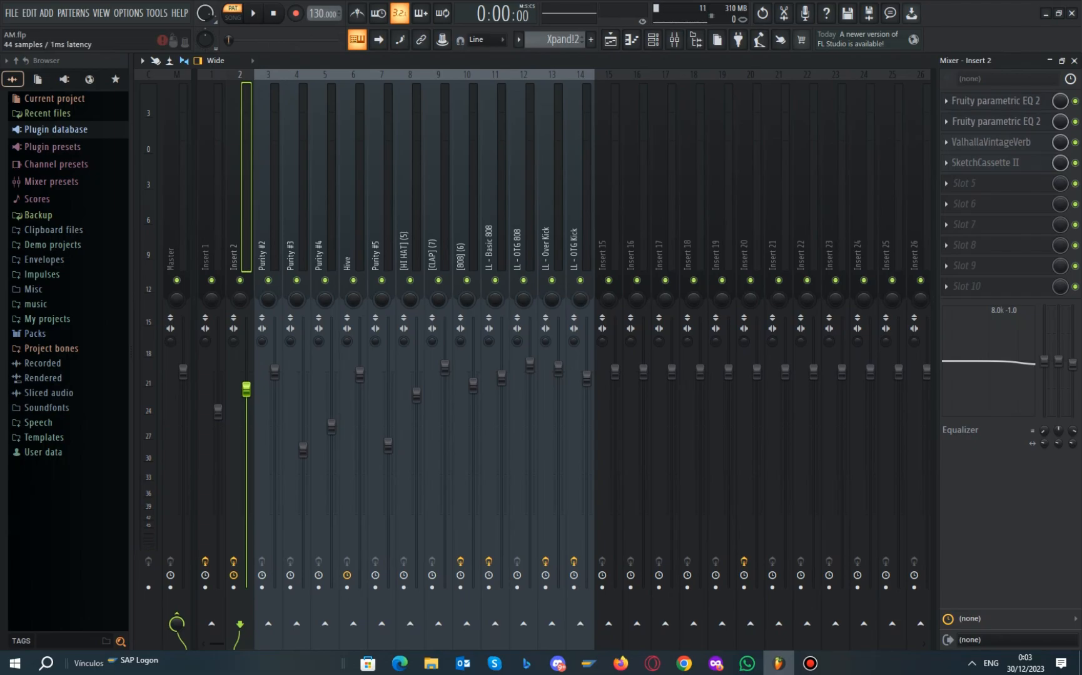
{"action": "left_click", "coordinate": [996, 100]}
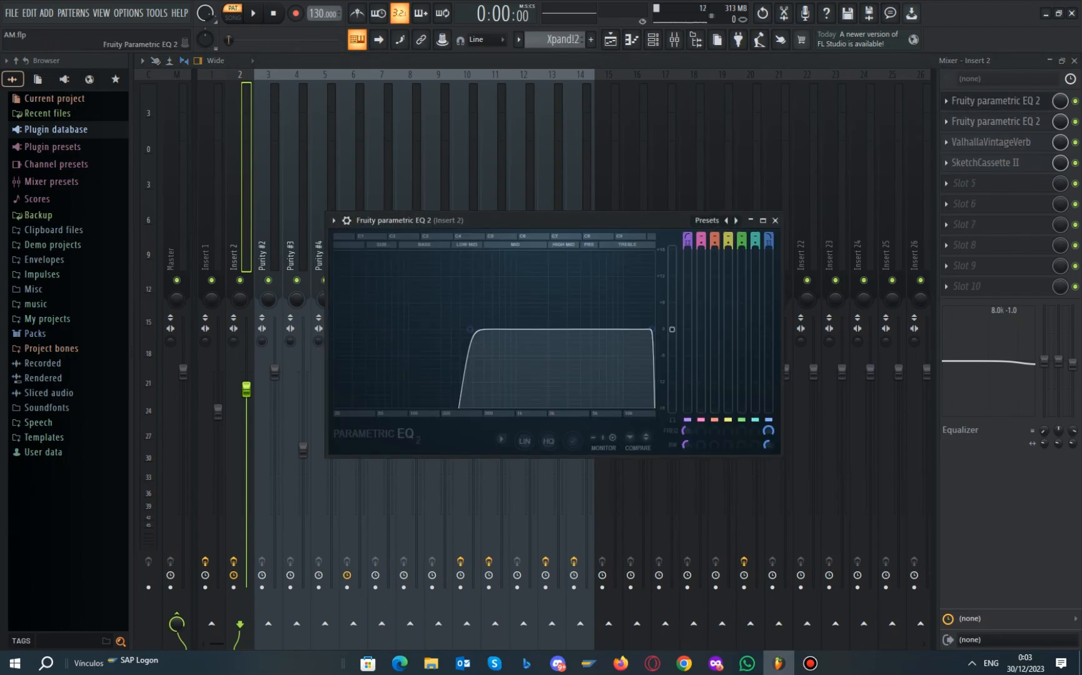
{"action": "left_click_drag", "start_coordinate": [550, 220], "coordinate": [536, 202]}
{"action": "left_click", "coordinate": [760, 202]}
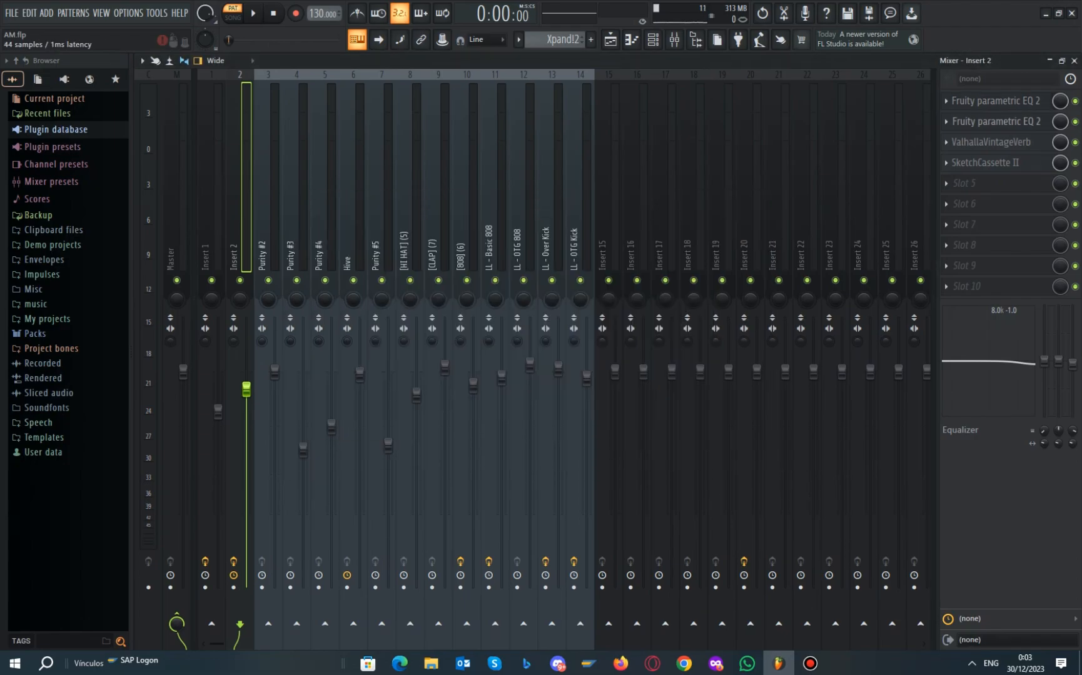
{"action": "left_click", "coordinate": [995, 121]}
{"action": "mouse_move", "coordinate": [548, 238]}
{"action": "left_mouse_down"}
{"action": "mouse_move", "coordinate": [534, 247]}
{"action": "mouse_move", "coordinate": [565, 229]}
{"action": "left_mouse_up"}
{"action": "left_click", "coordinate": [723, 229]}
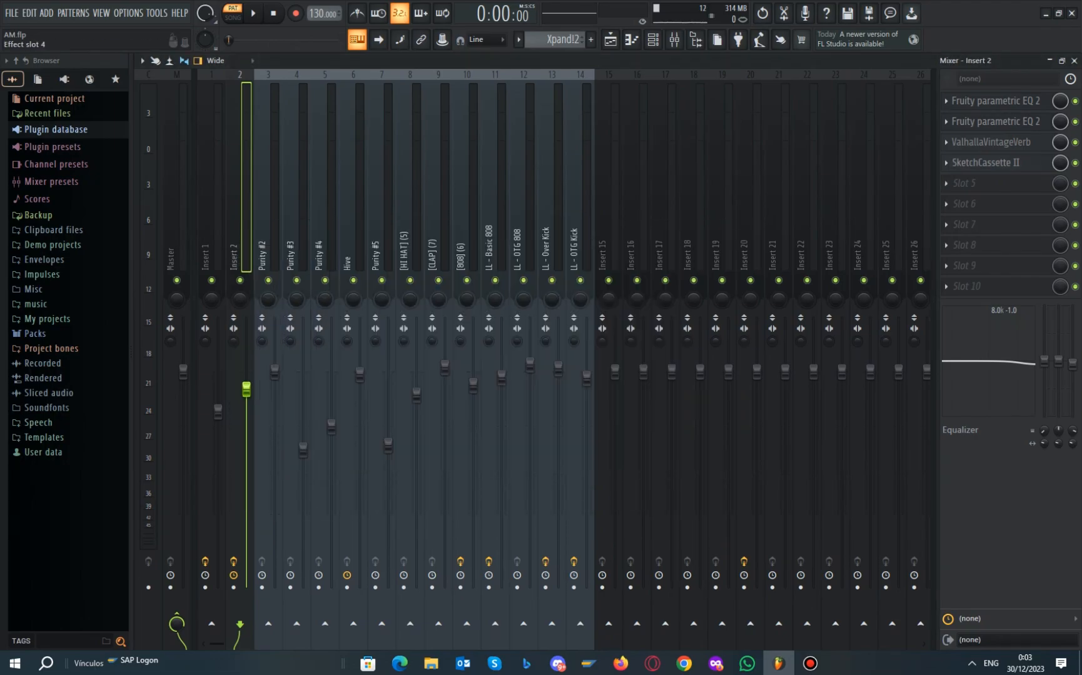
Inspect Insert 2's SketchCassette II effect, then bring the channel rack back
{"action": "left_click", "coordinate": [994, 162]}
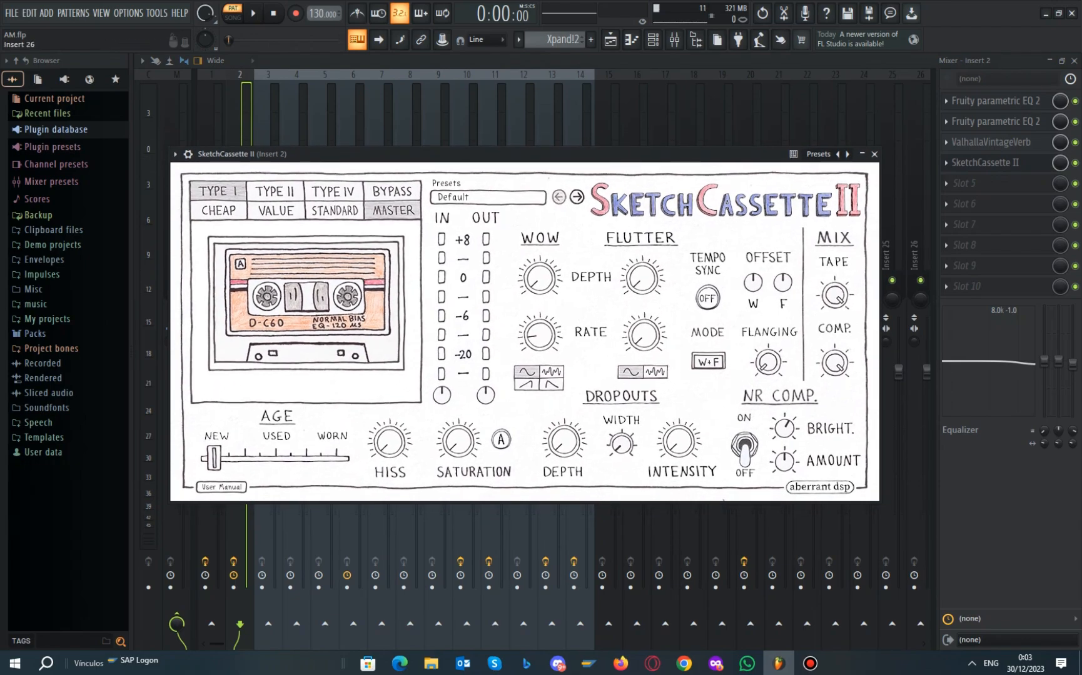
{"action": "left_click", "coordinate": [874, 154]}
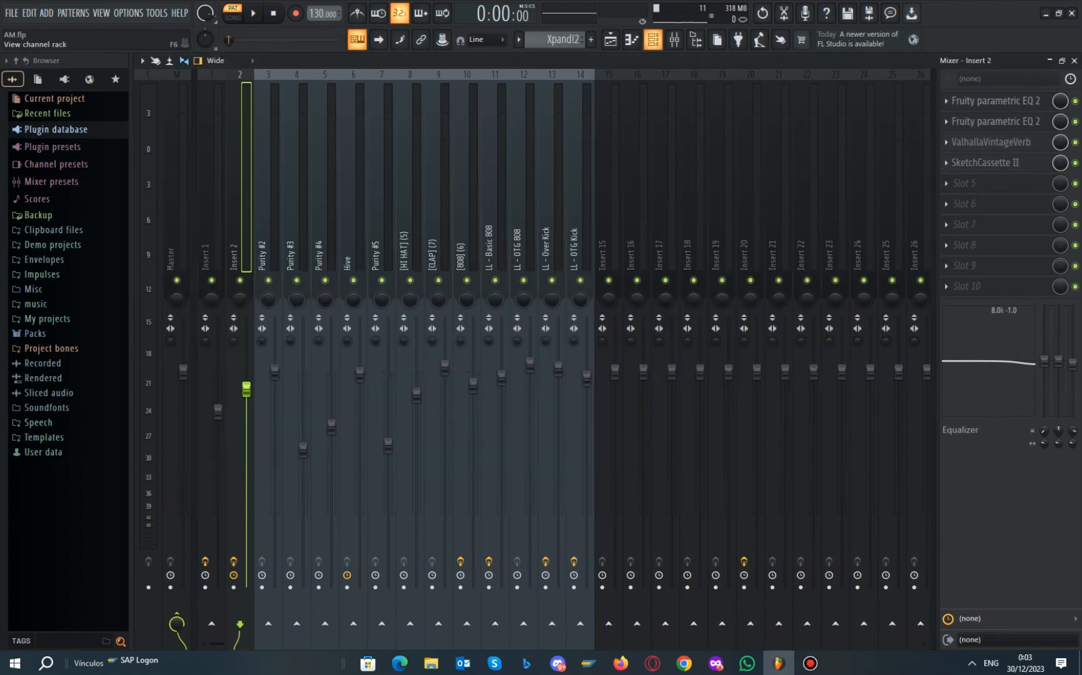
{"action": "left_click", "coordinate": [653, 39]}
Switch to the Purity #2 channel and view its instrument settings
{"action": "left_click", "coordinate": [561, 39]}
{"action": "left_click", "coordinate": [539, 93]}
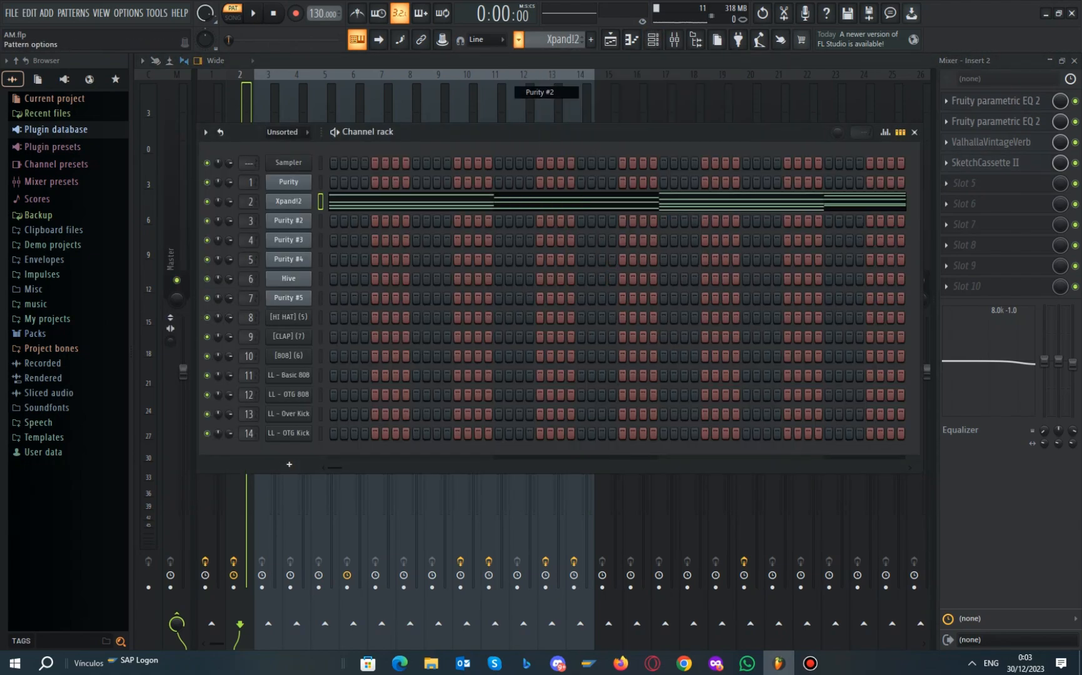
{"action": "right_click", "coordinate": [306, 218]}
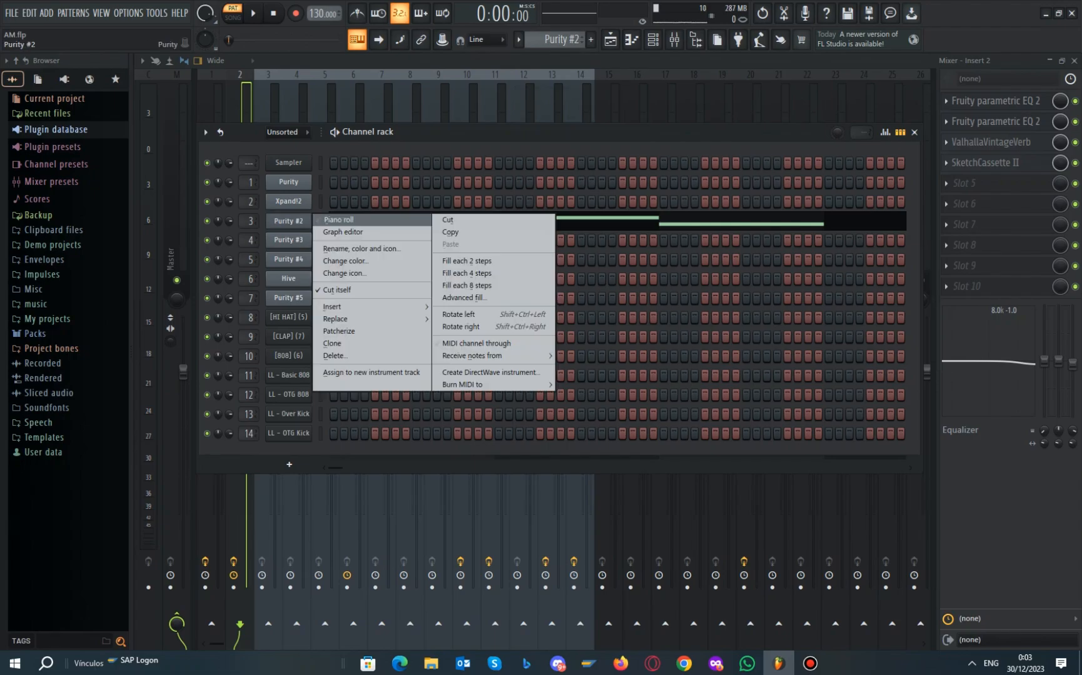
{"action": "left_click", "coordinate": [292, 221]}
{"action": "left_click", "coordinate": [292, 221]}
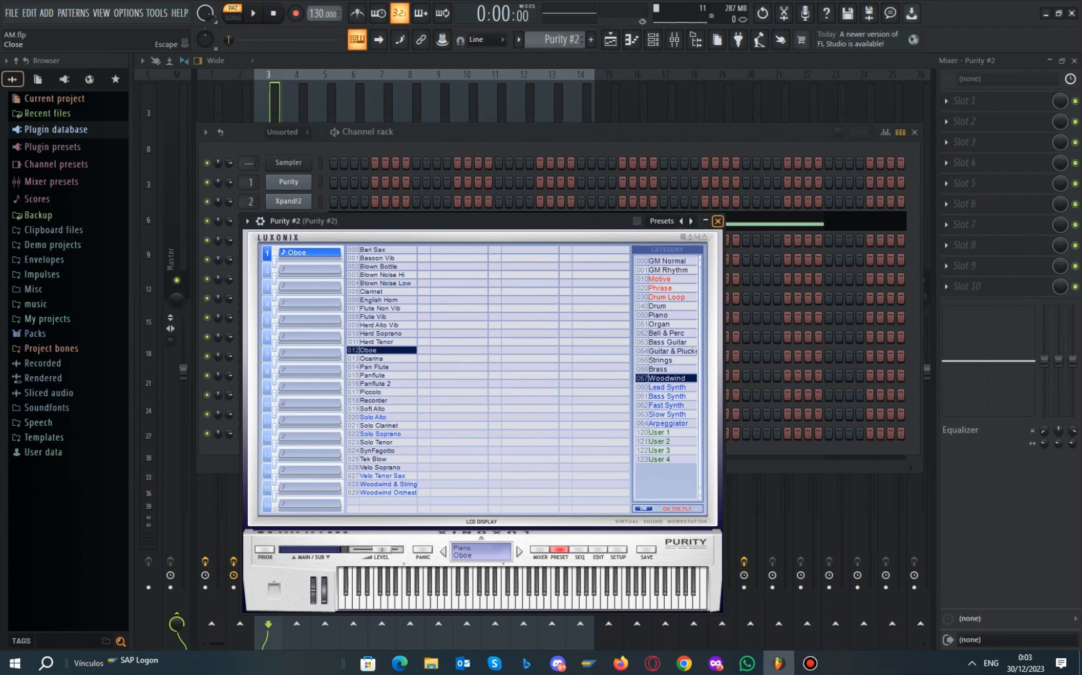
{"action": "left_click", "coordinate": [718, 221]}
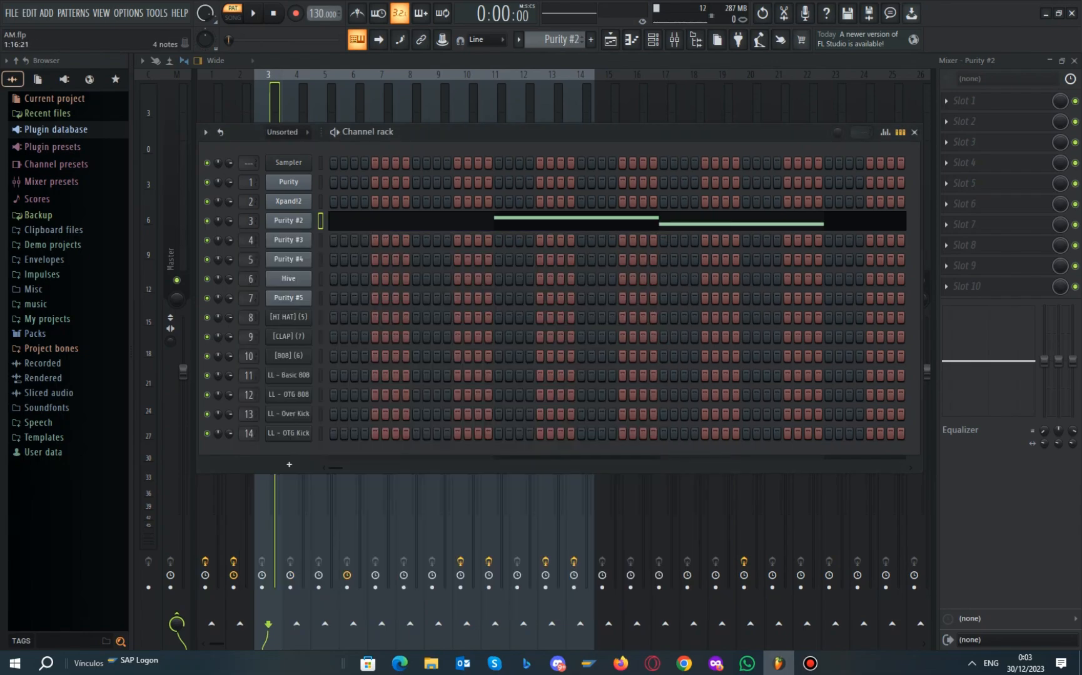
Play Purity #2's pattern in the piano roll, then show the full playlist arrangement
{"action": "right_click", "coordinate": [307, 220]}
{"action": "left_click", "coordinate": [350, 220]}
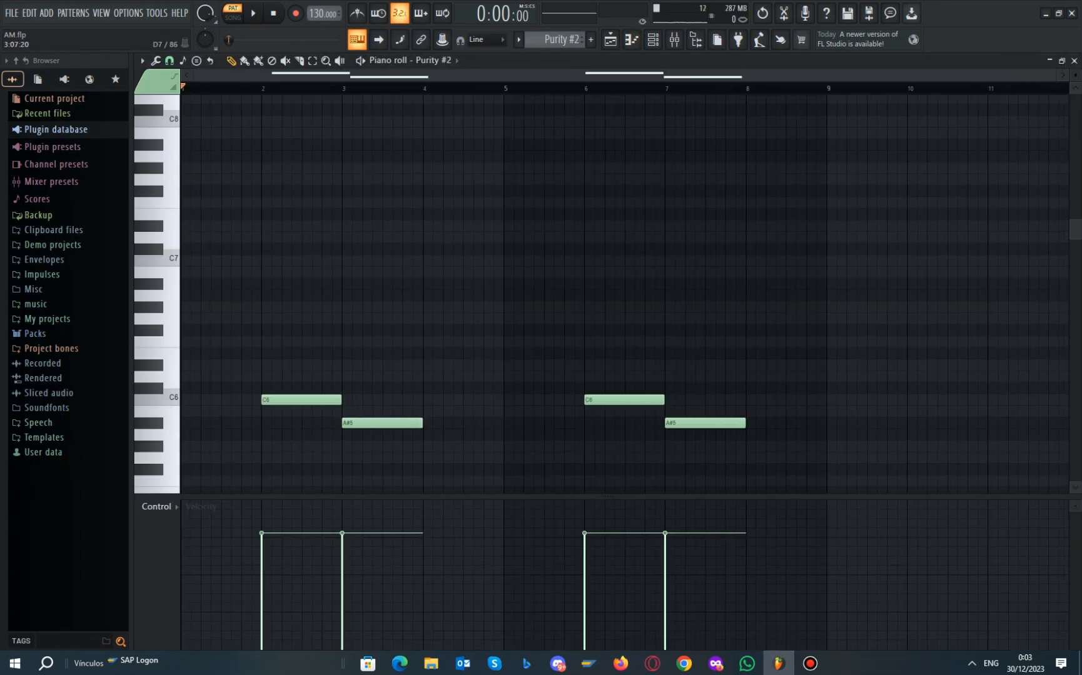
{"action": "key", "text": "space"}
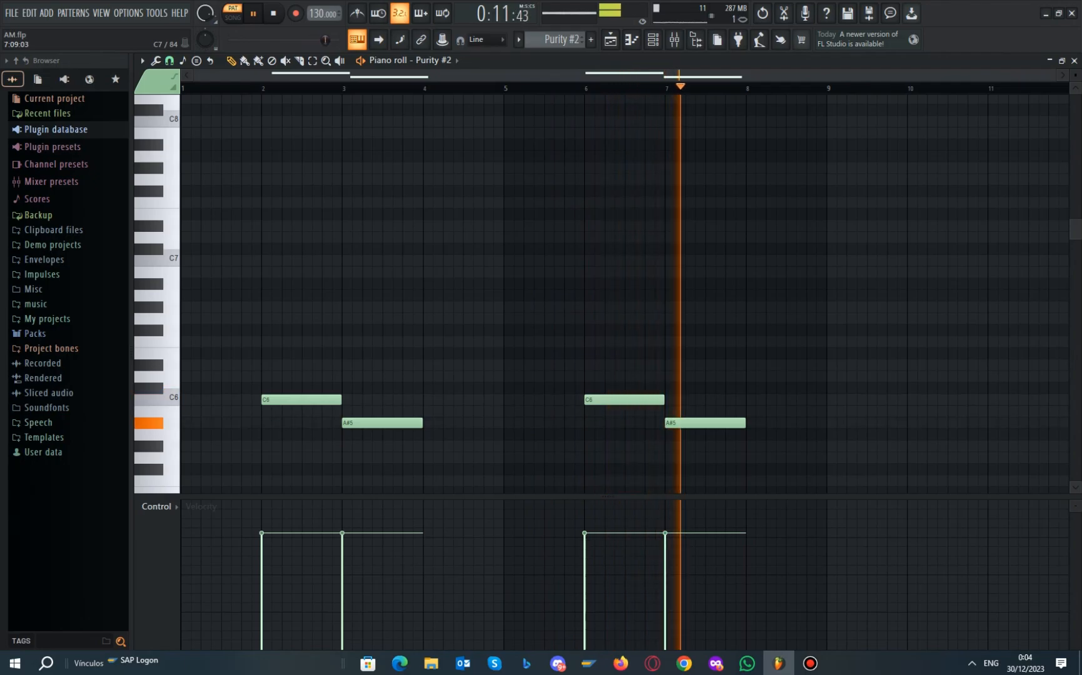
{"action": "key", "text": "space"}
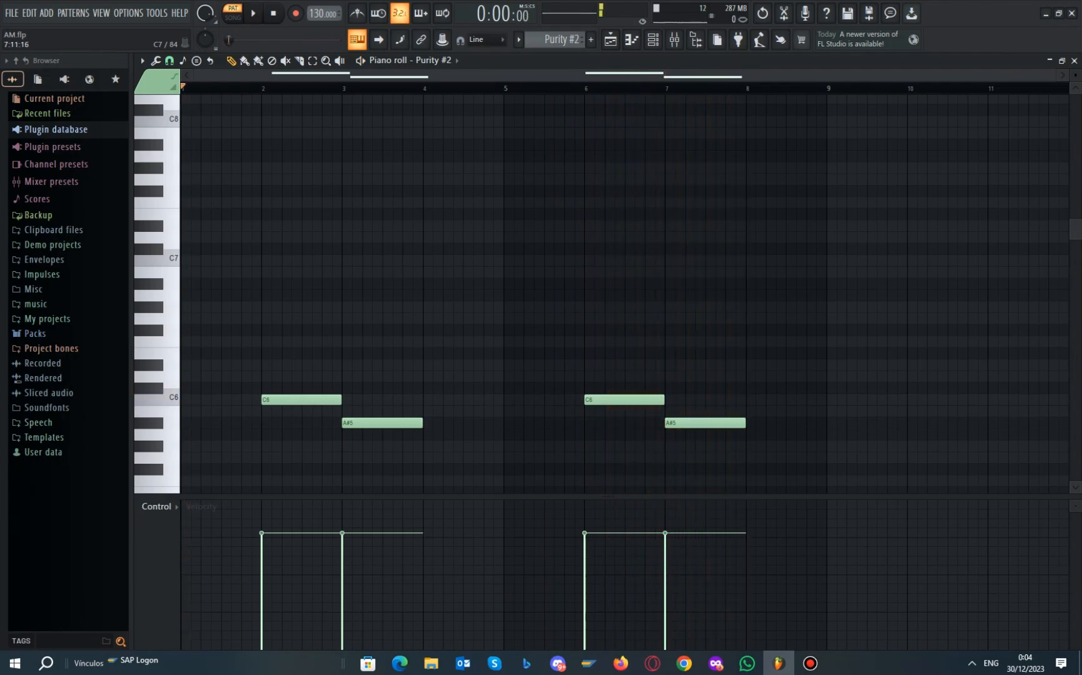
{"action": "scroll", "coordinate": [626, 257], "scroll_direction": "down", "scroll_amount": 4}
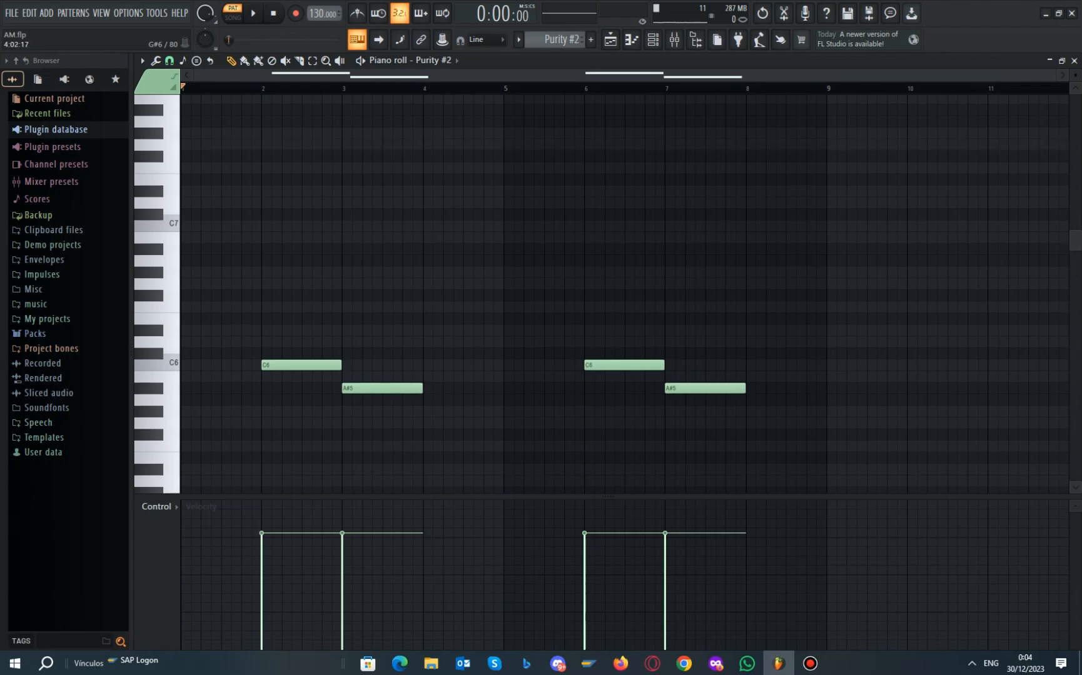
{"action": "scroll", "coordinate": [626, 256], "scroll_direction": "up", "scroll_amount": 9}
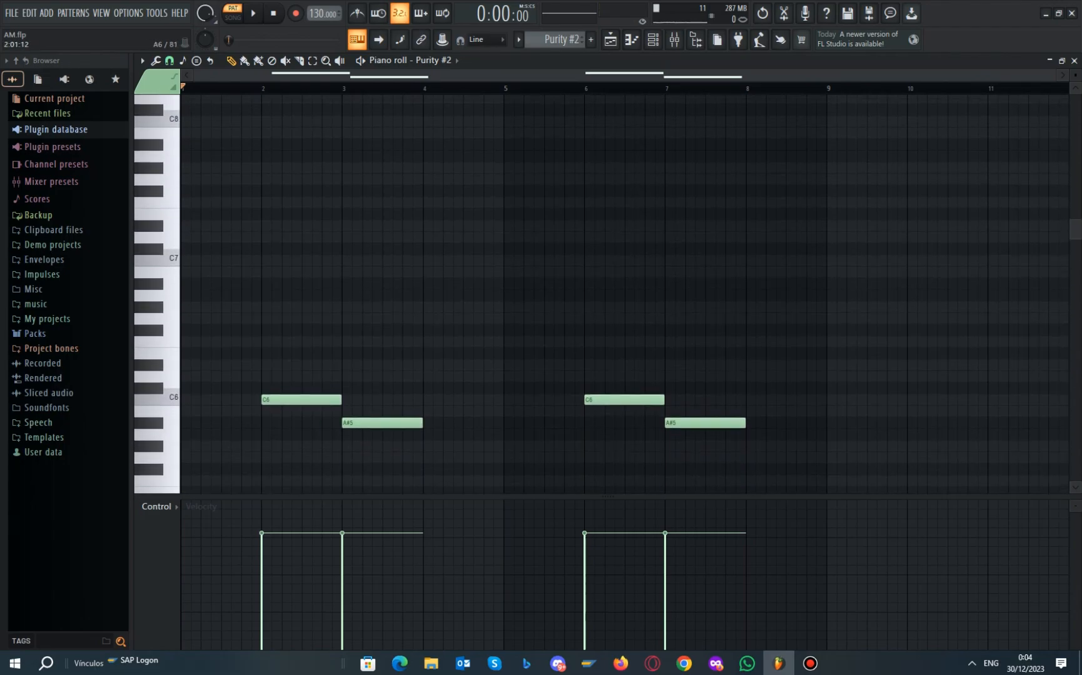
{"action": "scroll", "coordinate": [285, 294], "scroll_direction": "down", "scroll_amount": 5}
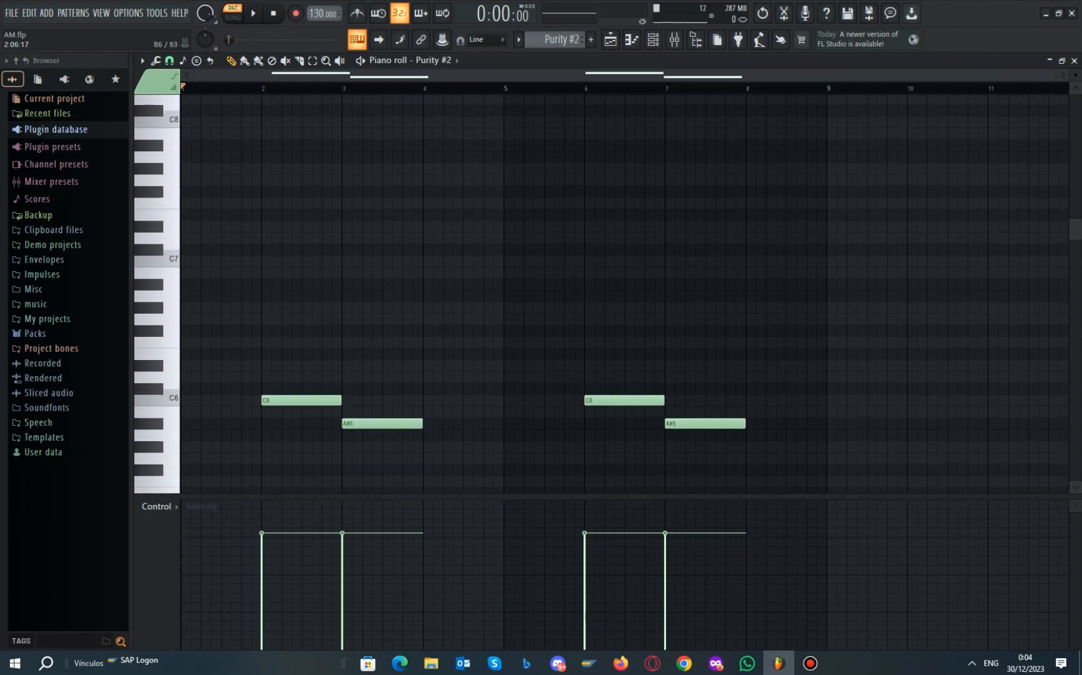
{"action": "left_click", "coordinate": [610, 39]}
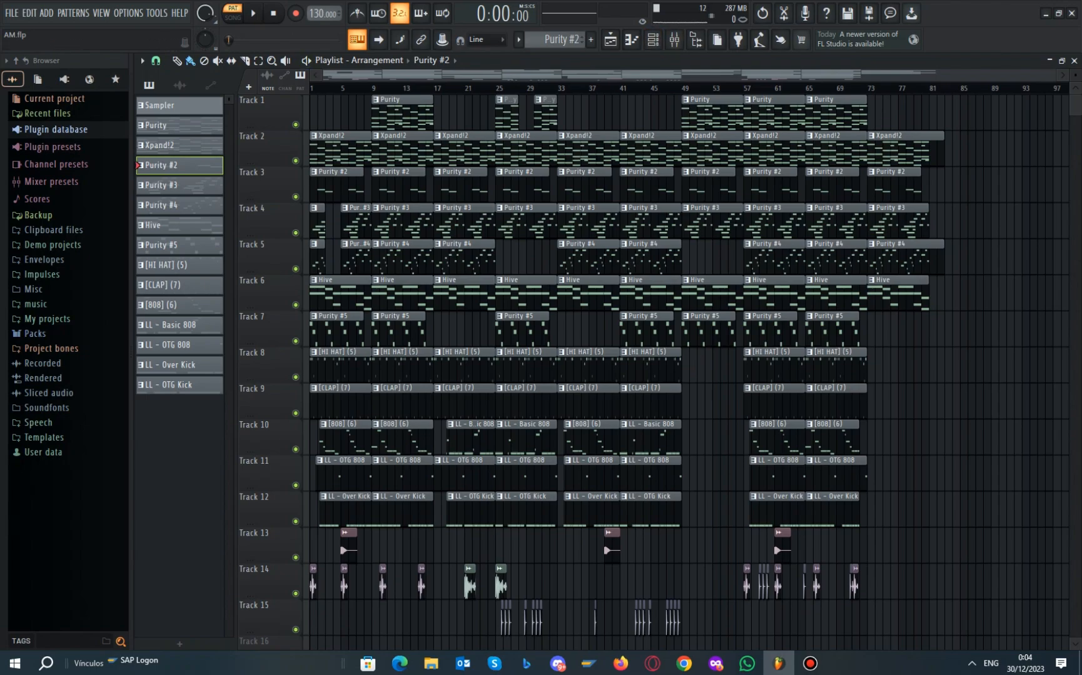
Make Purity #3 the current pattern and view its Acoustic Piano instrument settings
{"action": "left_click", "coordinate": [653, 39]}
{"action": "left_click", "coordinate": [519, 39]}
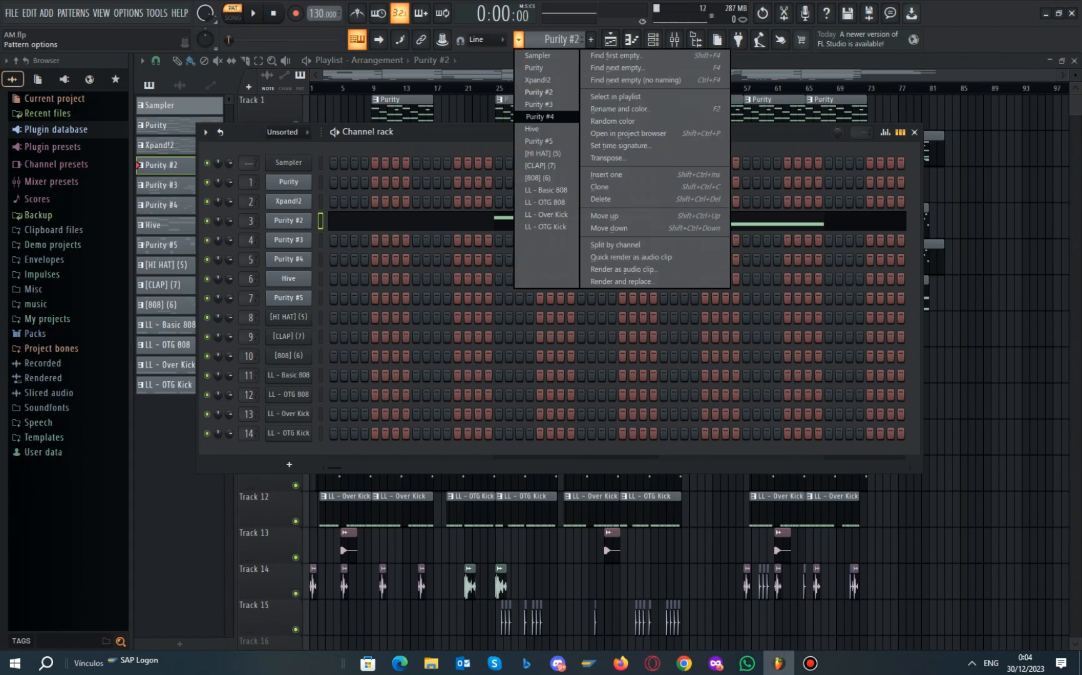
{"action": "left_click", "coordinate": [538, 105]}
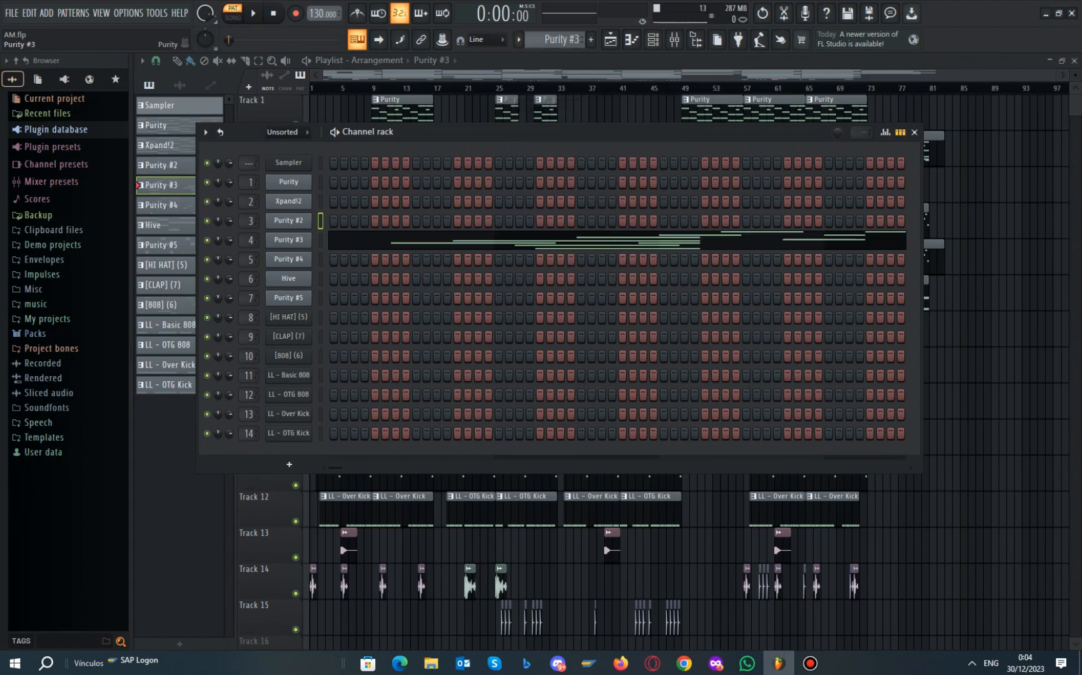
{"action": "left_click", "coordinate": [289, 240]}
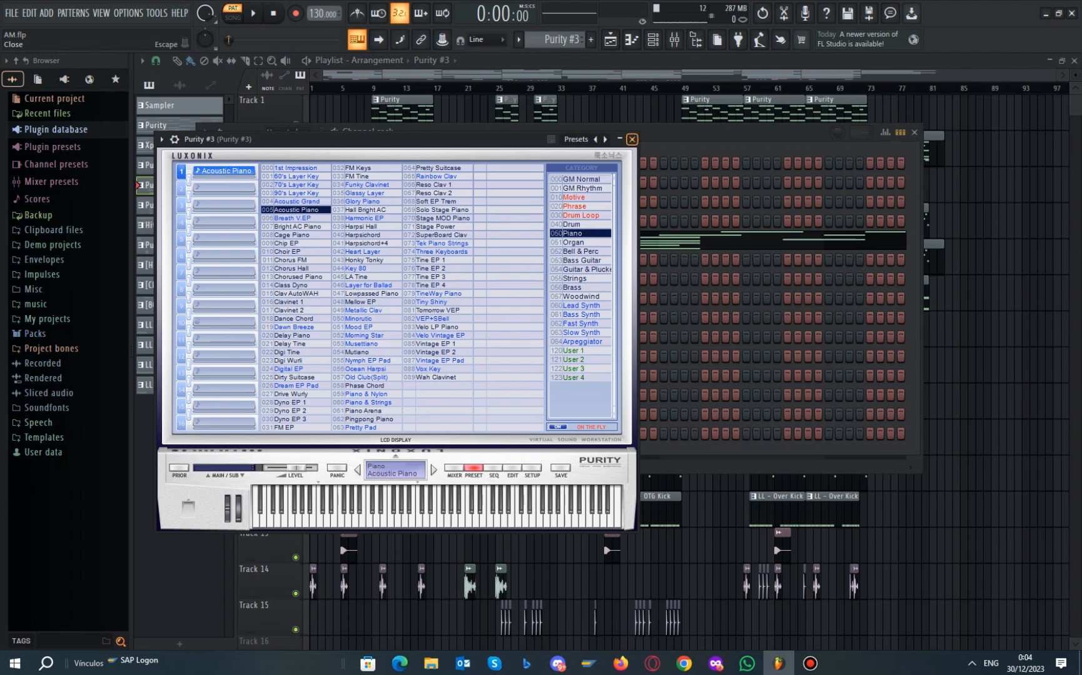
{"action": "left_click", "coordinate": [631, 139]}
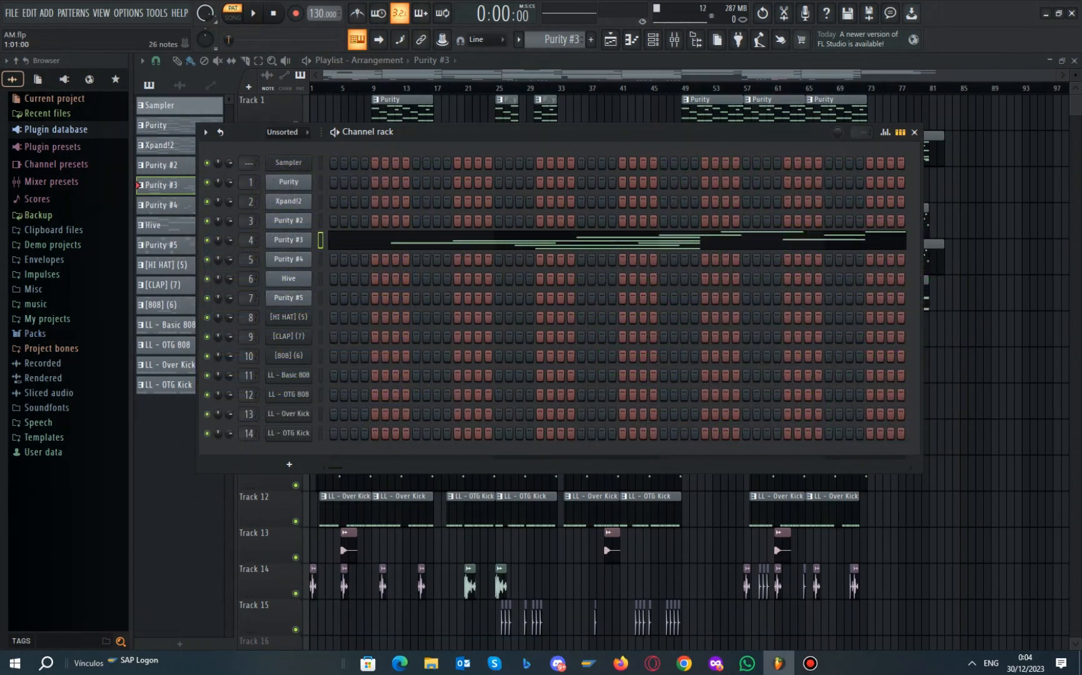
Open Purity #3 in the piano roll, play its eight-bar chord pattern, and reopen the channel rack
{"action": "right_click", "coordinate": [307, 240]}
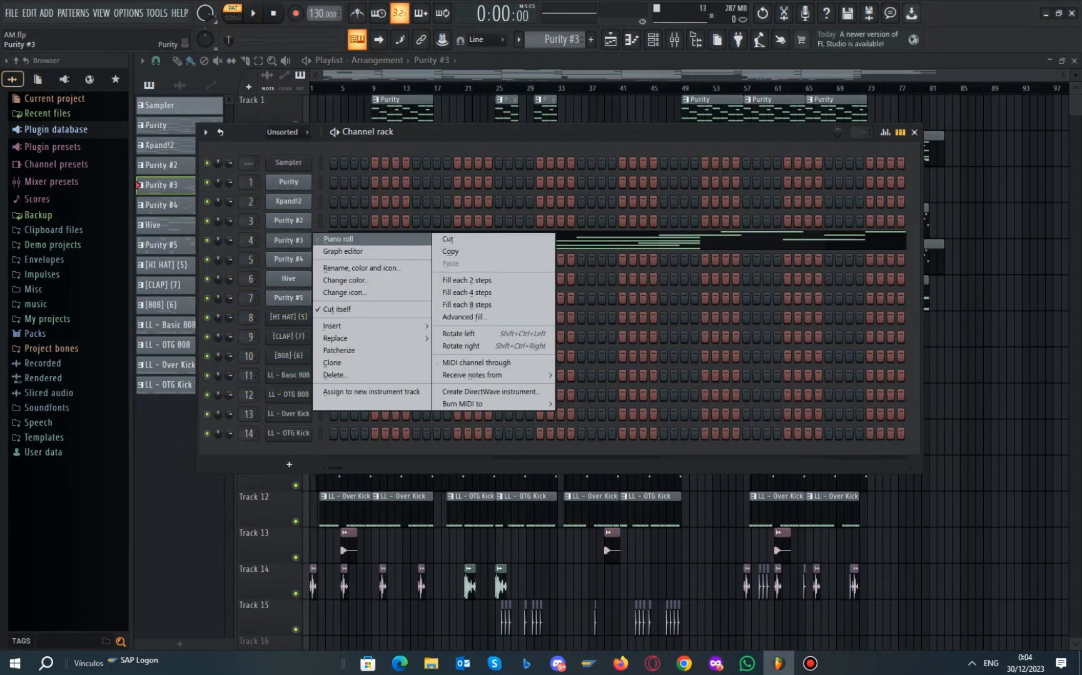
{"action": "left_click", "coordinate": [350, 240]}
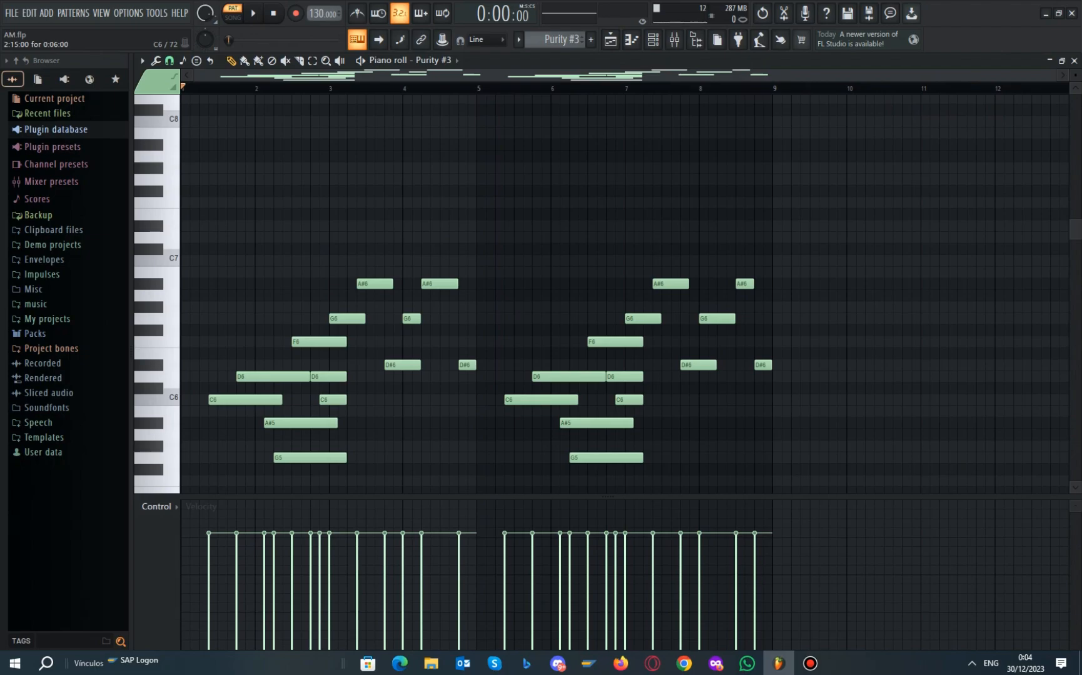
{"action": "scroll", "coordinate": [601, 293], "scroll_direction": "down", "scroll_amount": 3}
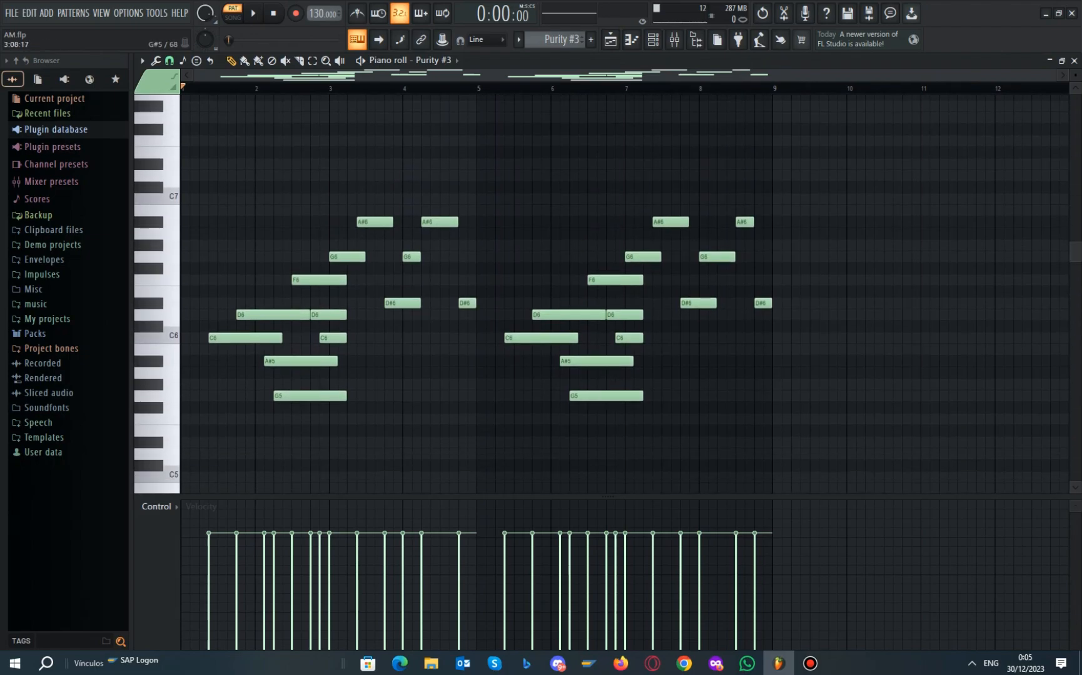
{"action": "scroll", "coordinate": [437, 300], "scroll_direction": "up", "scroll_amount": 3}
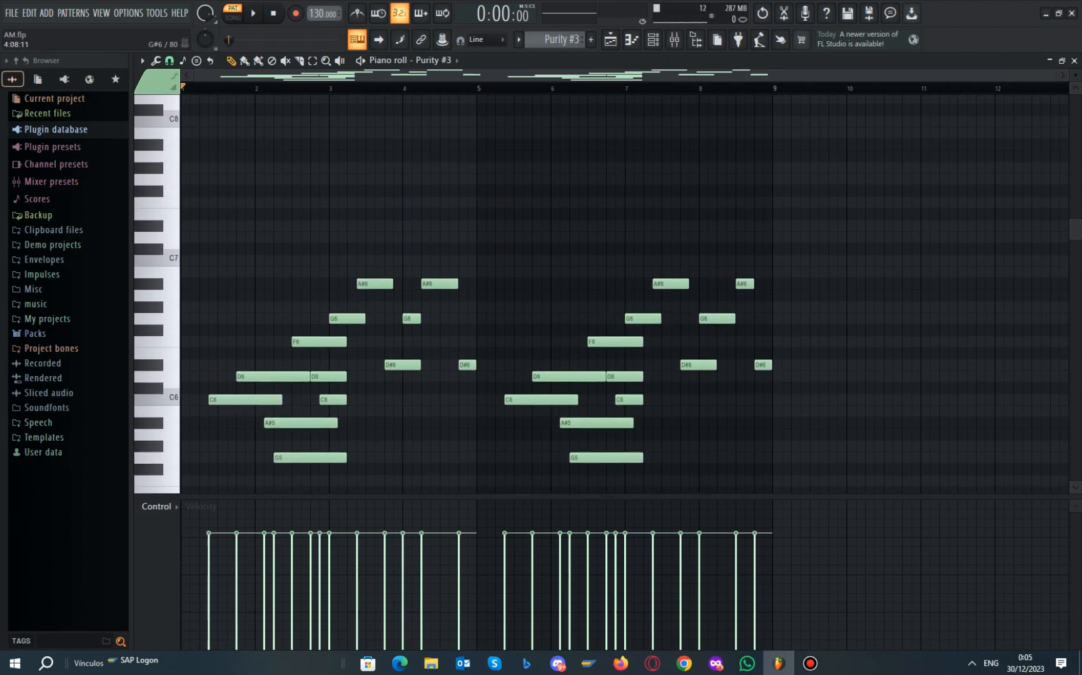
{"action": "key", "text": "space"}
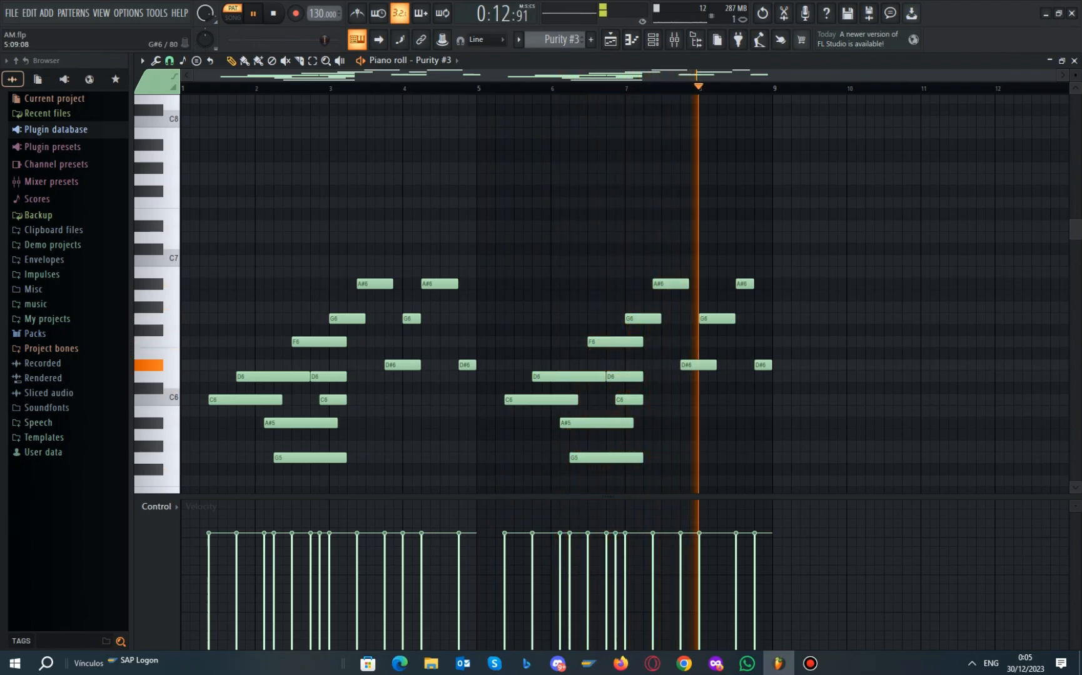
{"action": "key", "text": "space"}
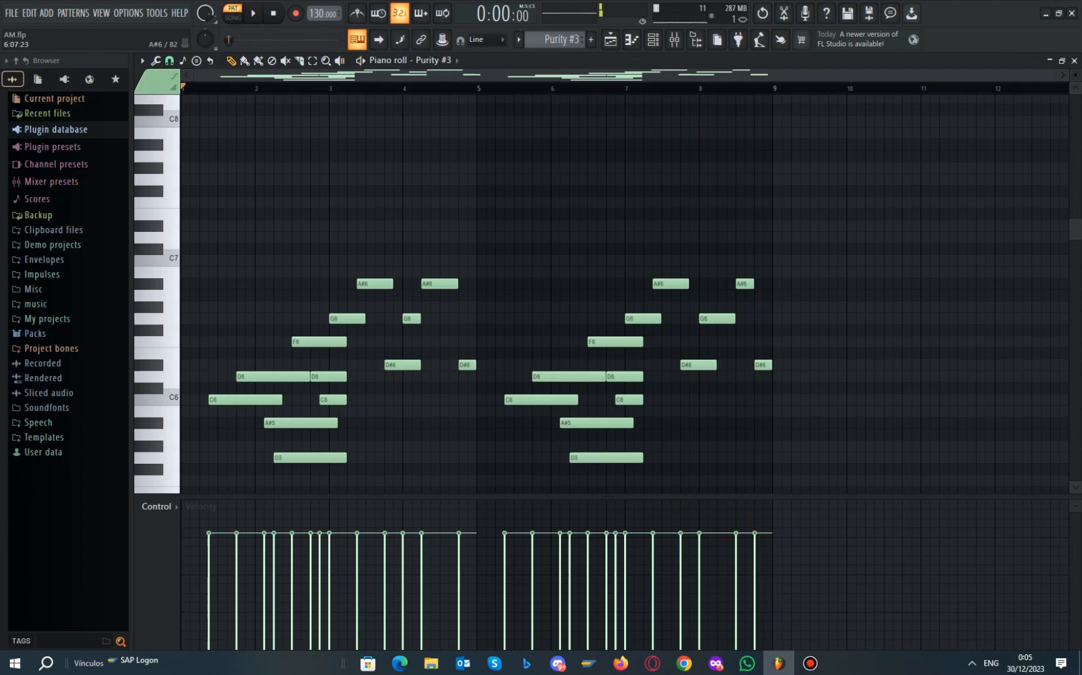
{"action": "key", "text": "F6"}
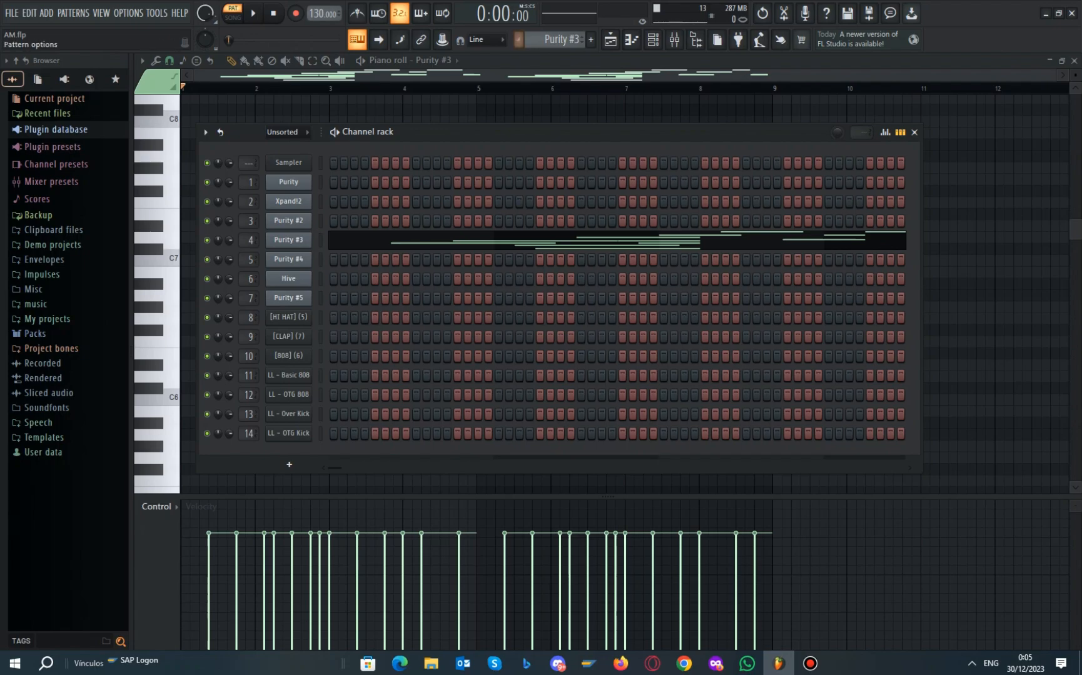
Switch to the Purity #4 pattern and view its Woodwind Piccolo instrument settings
{"action": "left_click", "coordinate": [518, 41]}
{"action": "left_click", "coordinate": [540, 117]}
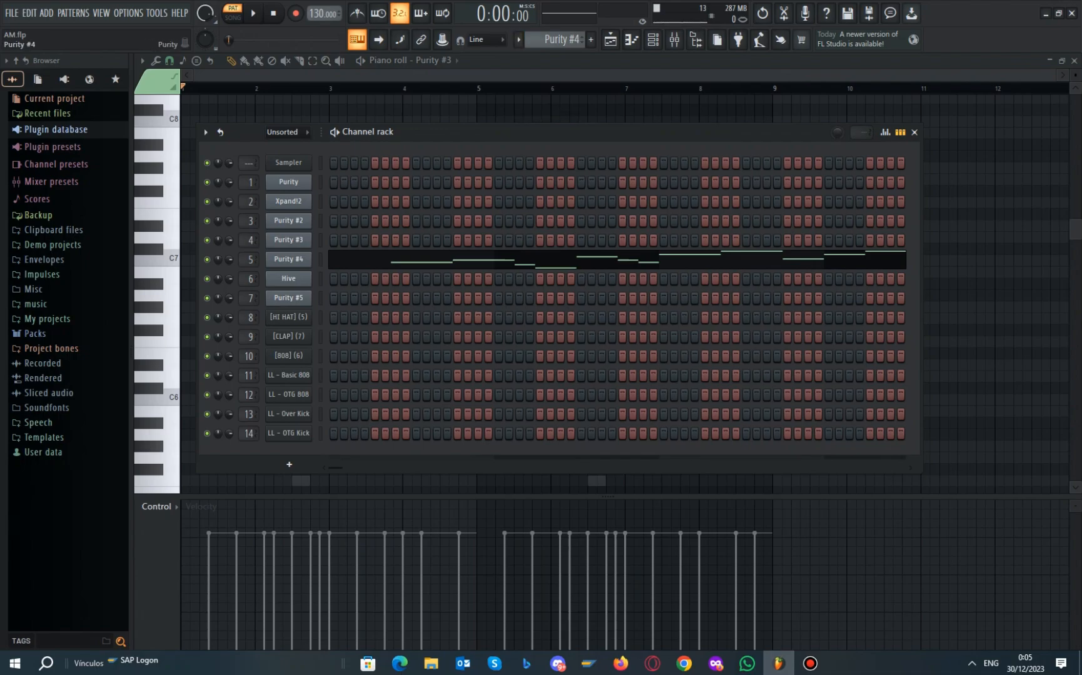
{"action": "left_click", "coordinate": [288, 259]}
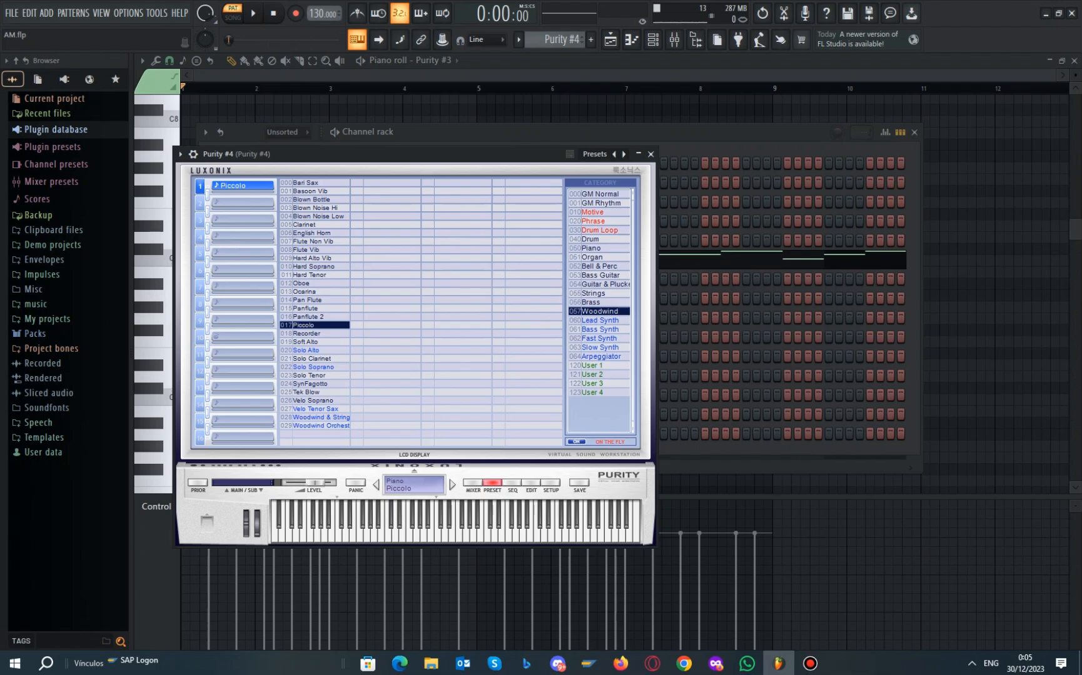
{"action": "left_click", "coordinate": [650, 154]}
Open Purity #4's melody in the piano roll and briefly play it
{"action": "right_click", "coordinate": [300, 253]}
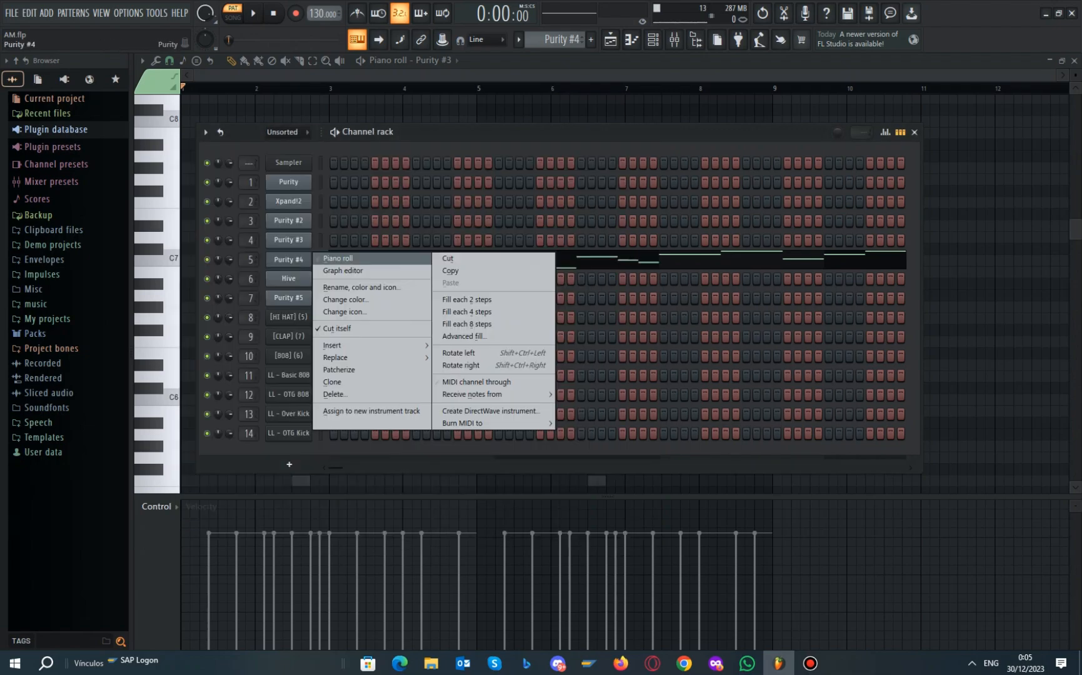
{"action": "left_click", "coordinate": [322, 257]}
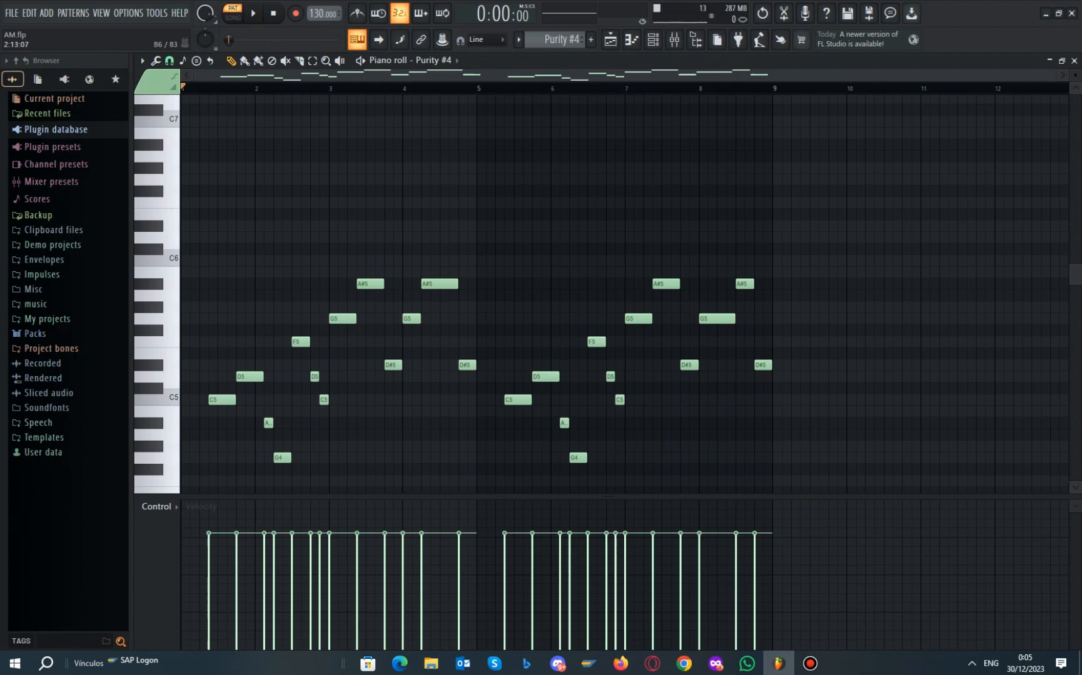
{"action": "scroll", "coordinate": [600, 293], "scroll_direction": "down", "scroll_amount": 3}
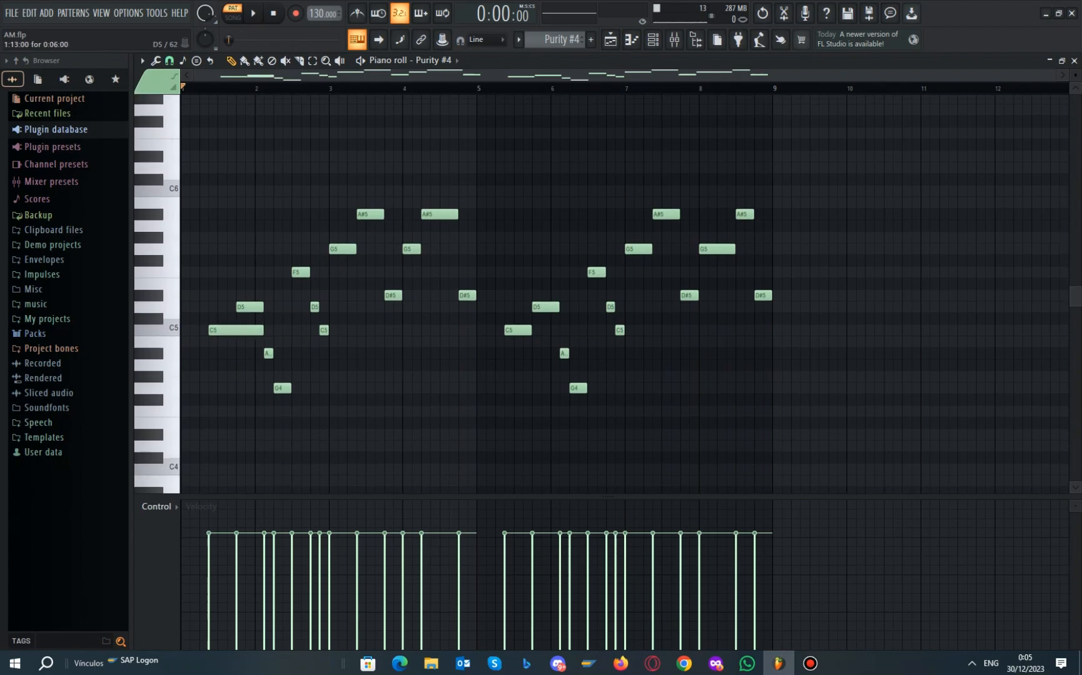
{"action": "key", "text": "space"}
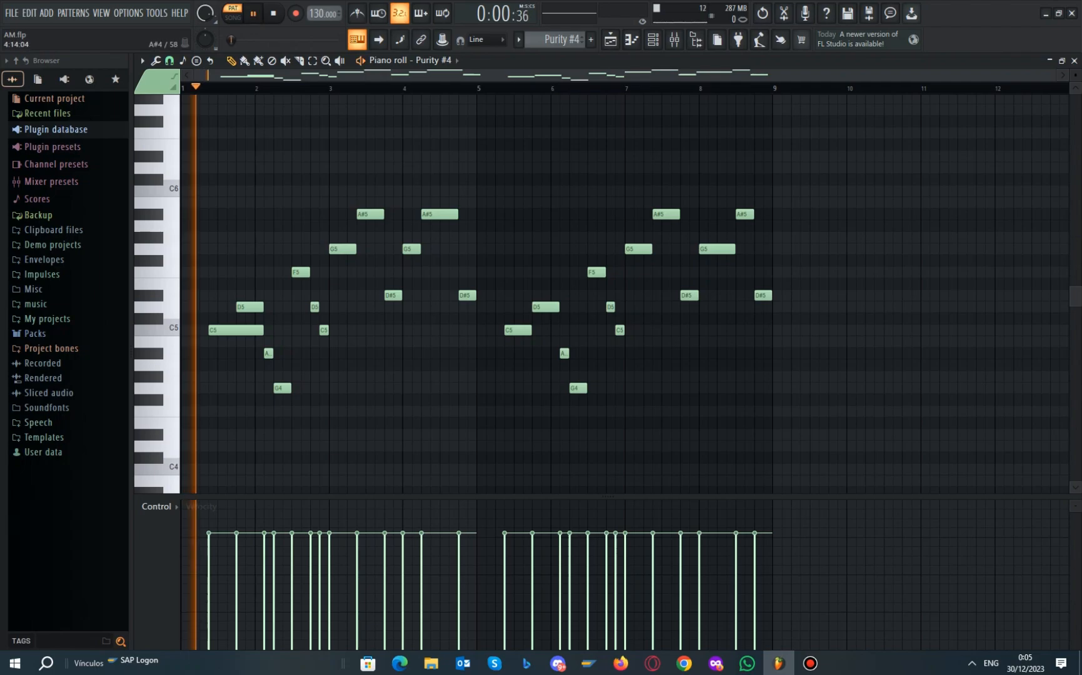
{"action": "key", "text": "space"}
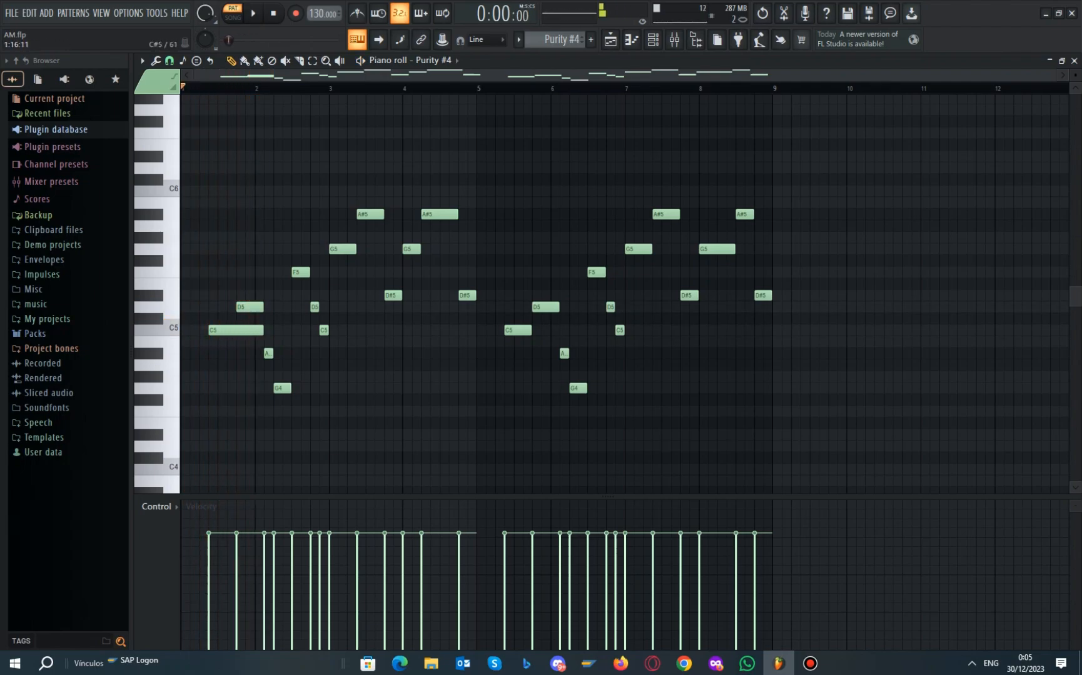
Shorten the first C5 note and replay the melody to hear the change
{"action": "left_click_drag", "start_coordinate": [262, 330], "coordinate": [243, 330]}
{"action": "key", "text": "space"}
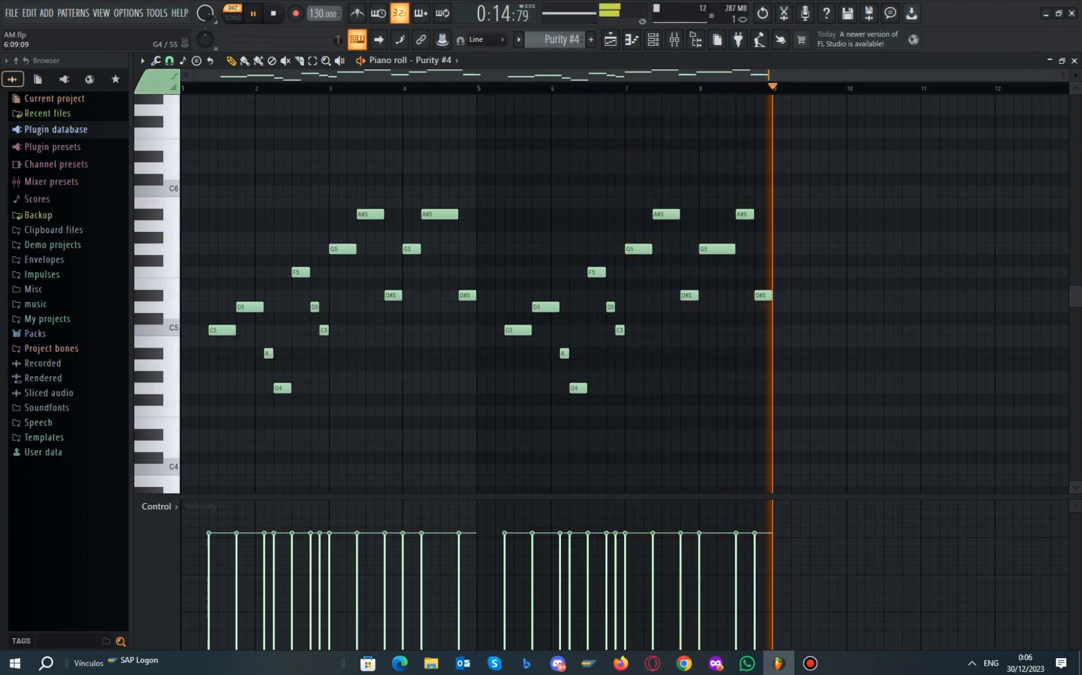
{"action": "key", "text": "space"}
{"action": "left_click", "coordinate": [519, 39]}
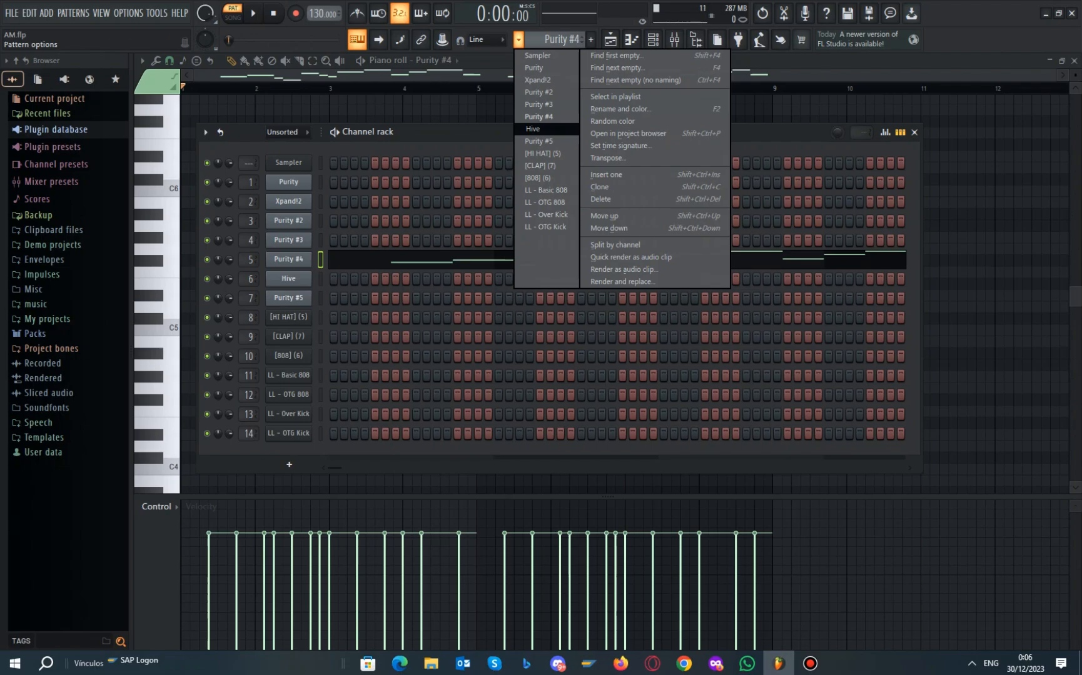
Select Hive, view its HS Bronze – soft preset, and open its notes in the piano roll
{"action": "key", "text": "Return"}
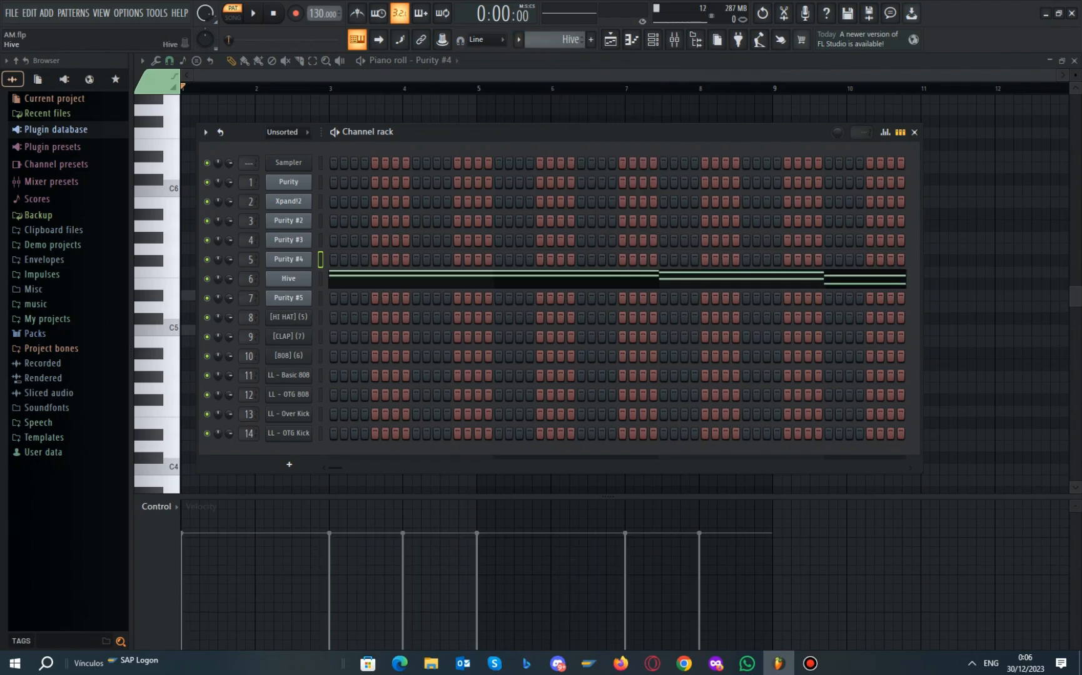
{"action": "left_click", "coordinate": [288, 279]}
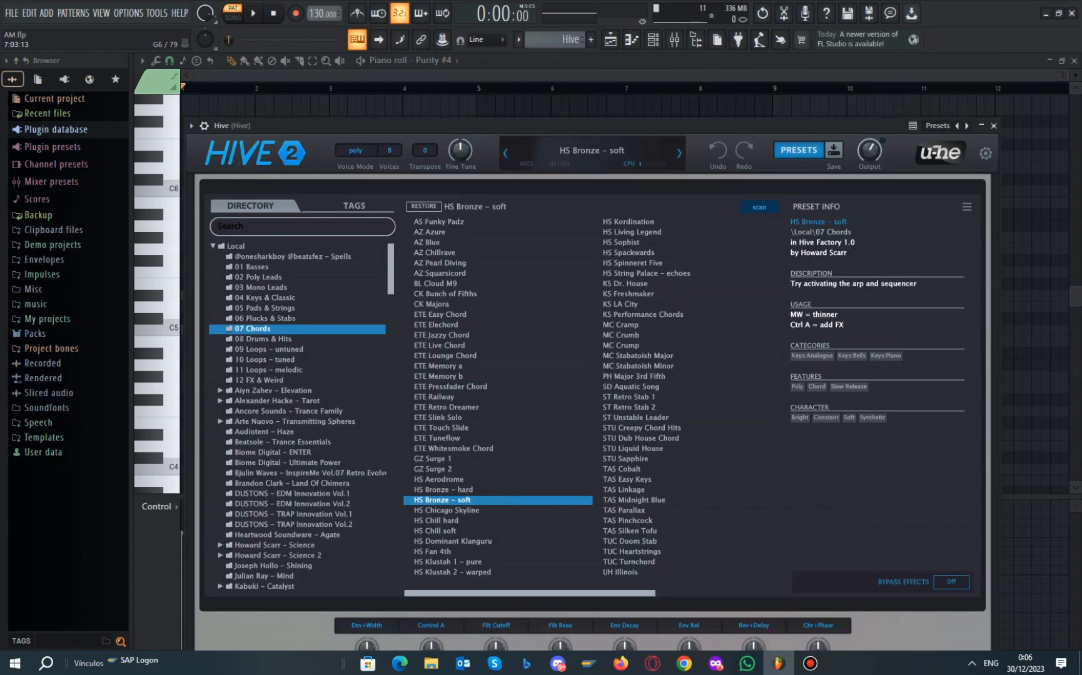
{"action": "left_click_drag", "start_coordinate": [532, 126], "coordinate": [525, 108]}
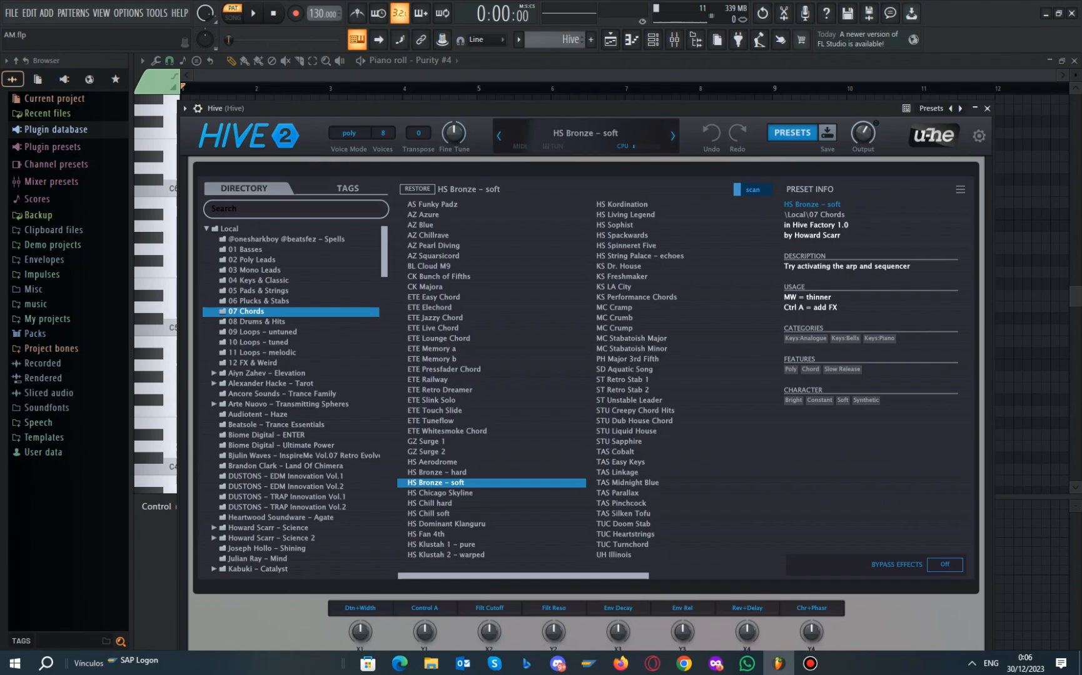
{"action": "left_click", "coordinate": [986, 108]}
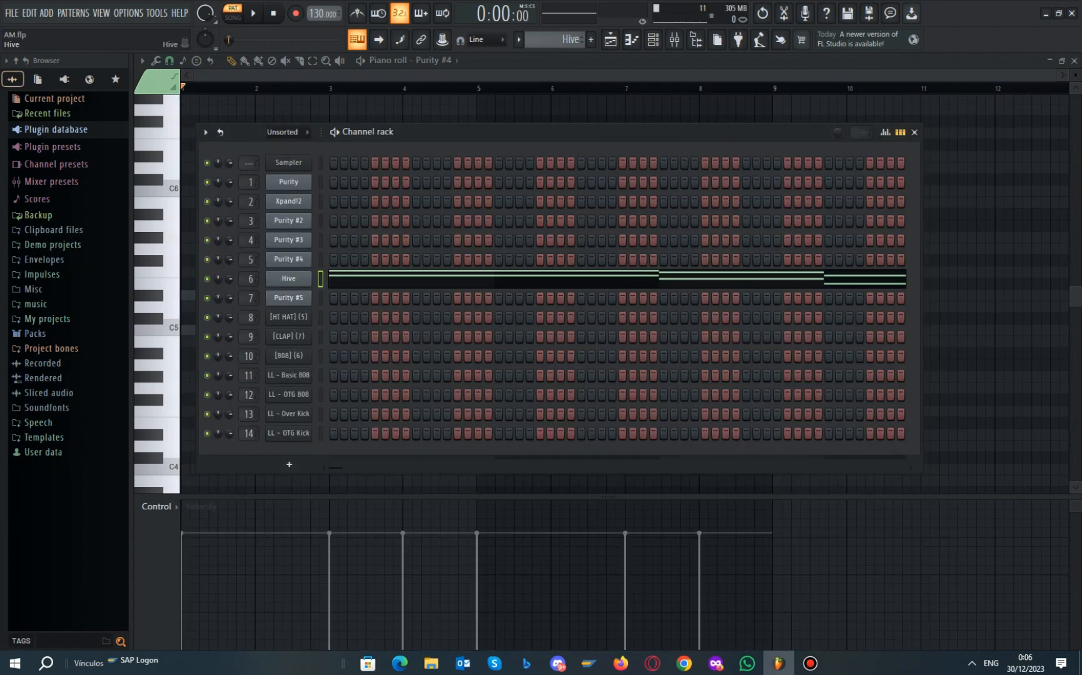
{"action": "right_click", "coordinate": [309, 275]}
{"action": "left_click", "coordinate": [338, 278]}
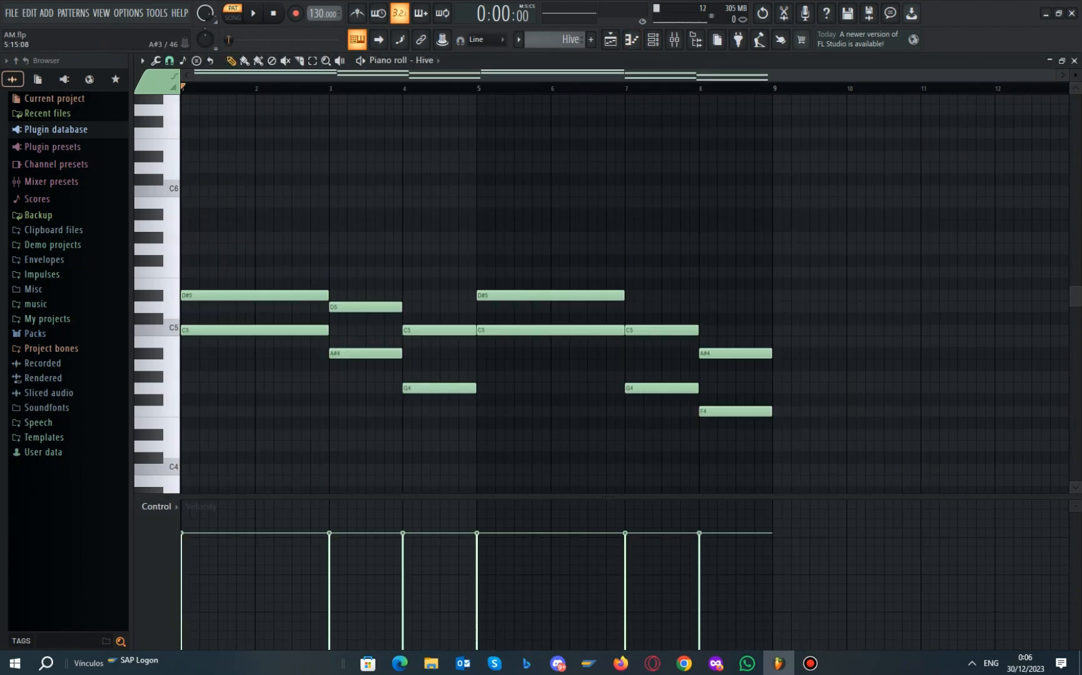
Play Hive's eight-bar chord pattern through once, then reopen the channel rack
{"action": "key", "text": "space"}
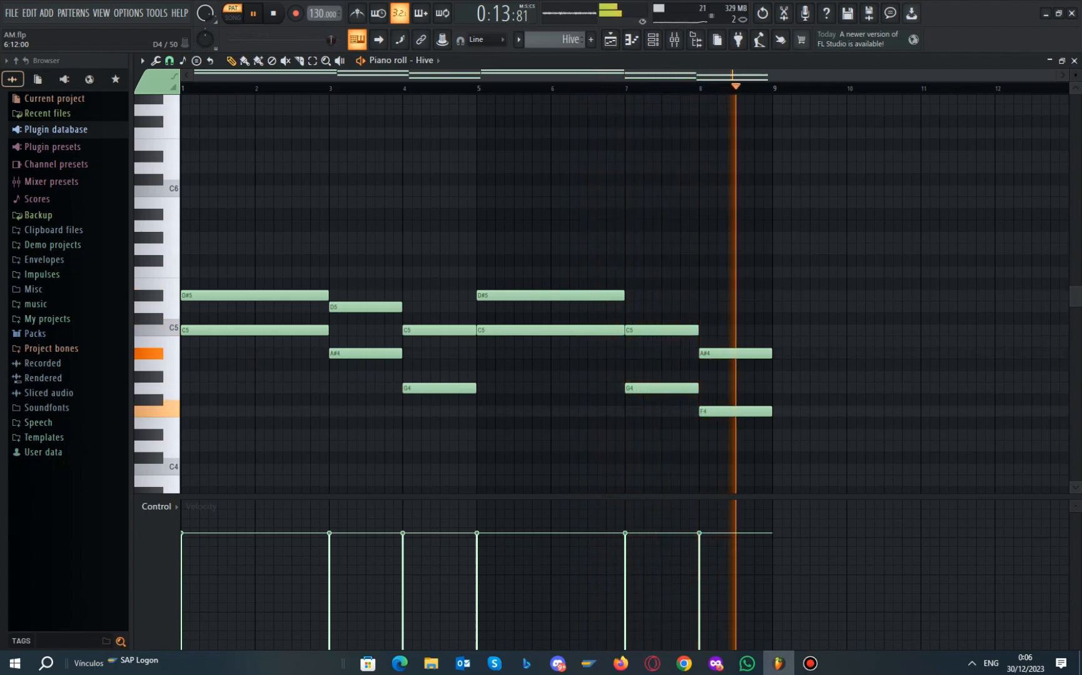
{"action": "key", "text": "space"}
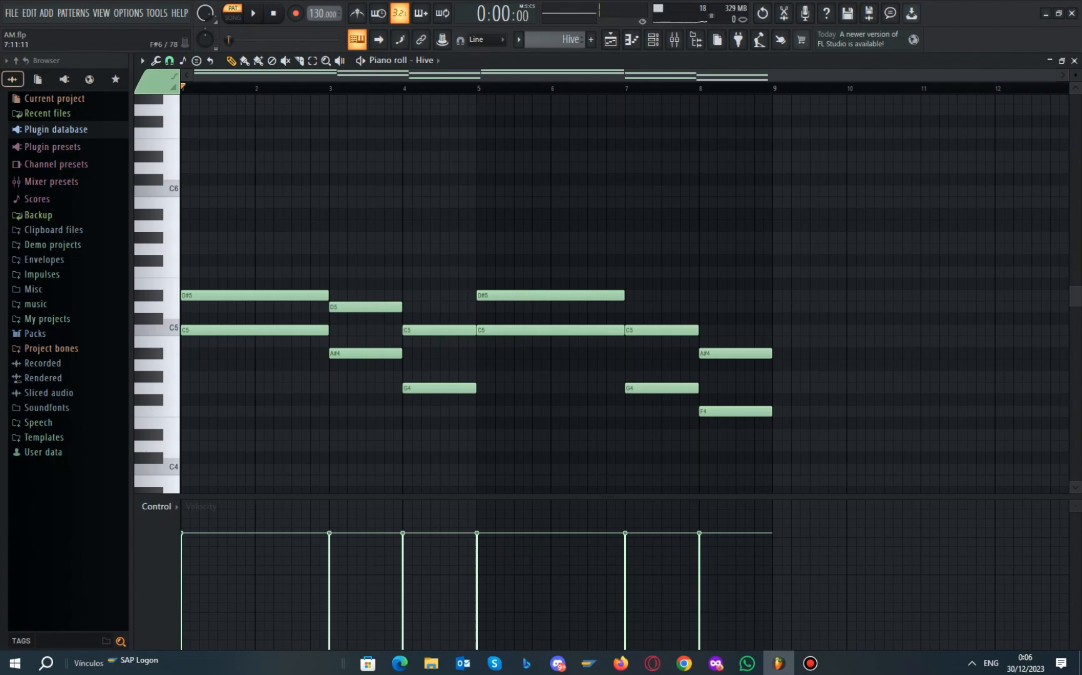
{"action": "left_click", "coordinate": [652, 39]}
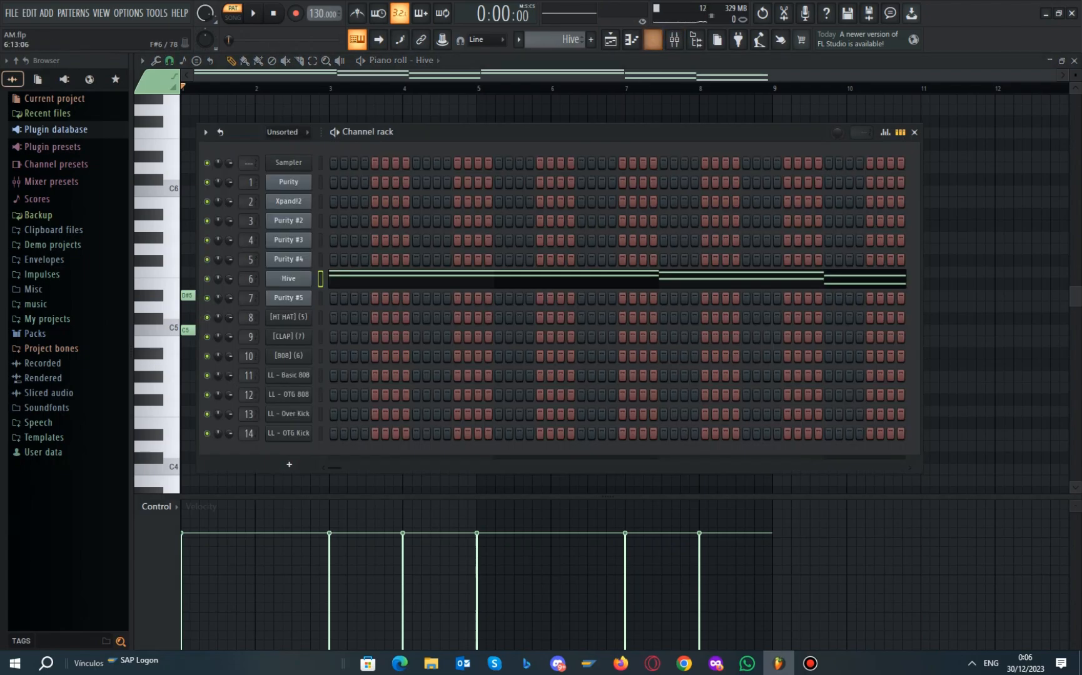
Check Hive's mixer insert, then return to Hive's chord pattern in the piano roll
{"action": "left_click", "coordinate": [674, 40]}
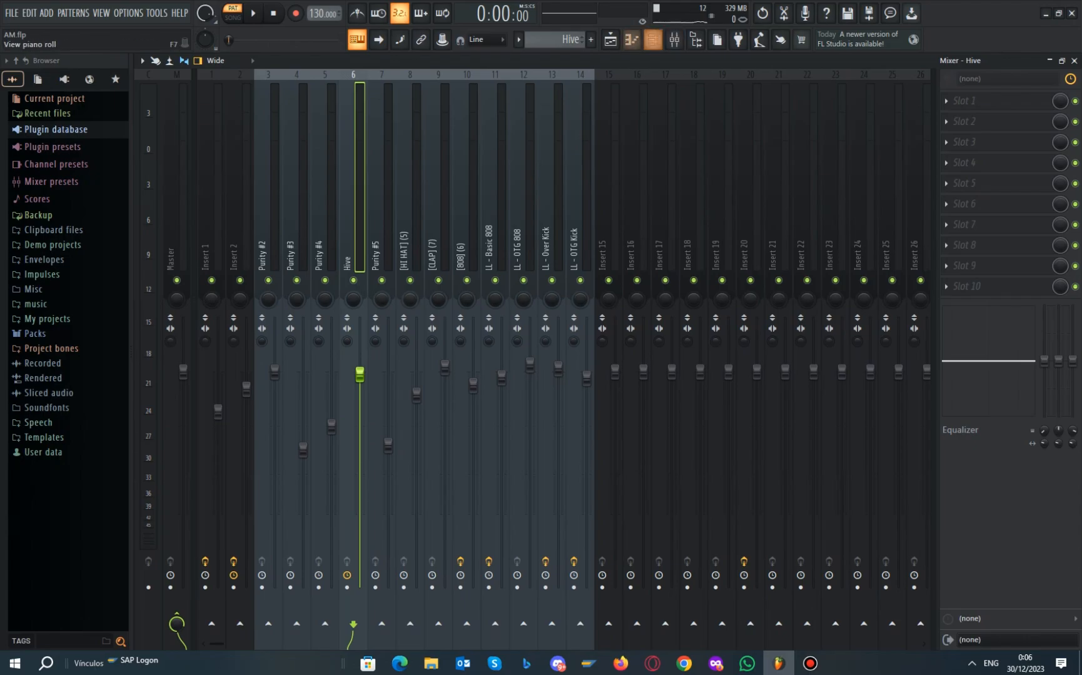
{"action": "left_click", "coordinate": [653, 39]}
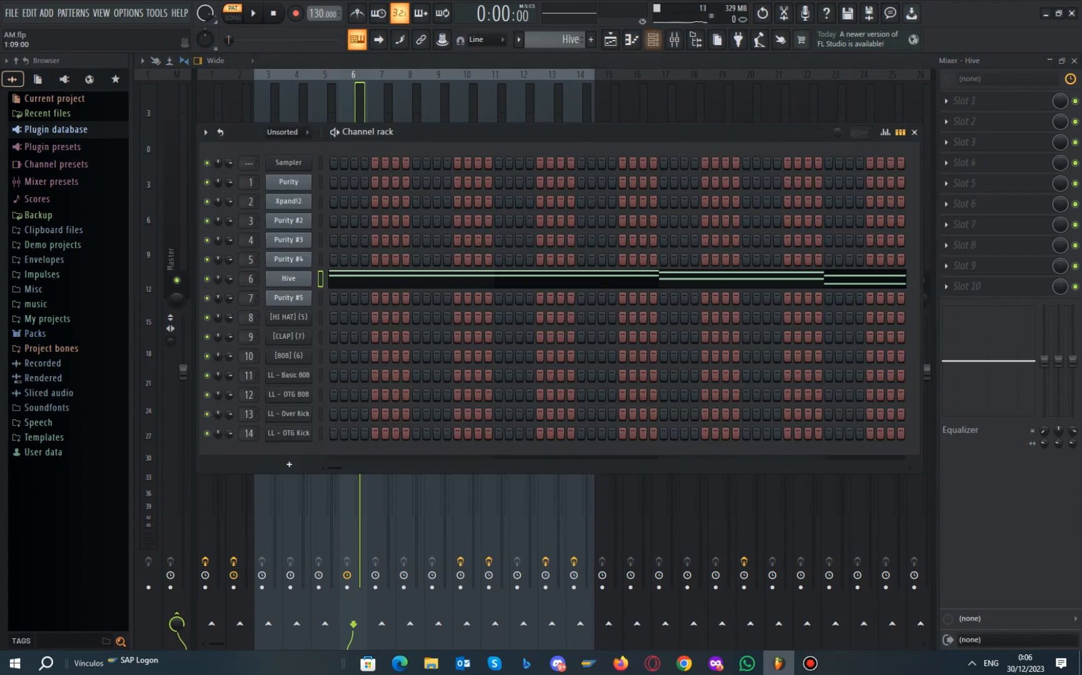
{"action": "key", "text": "F7"}
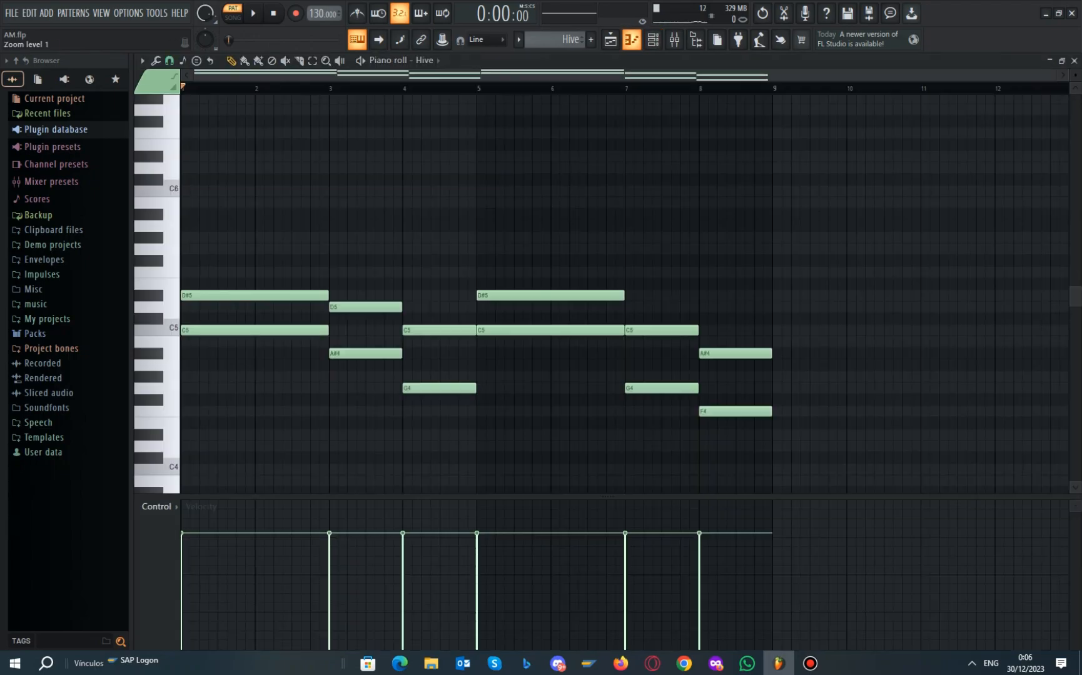
Bring the channel rack back over the piano roll and open the pattern list
{"action": "key", "text": "F6"}
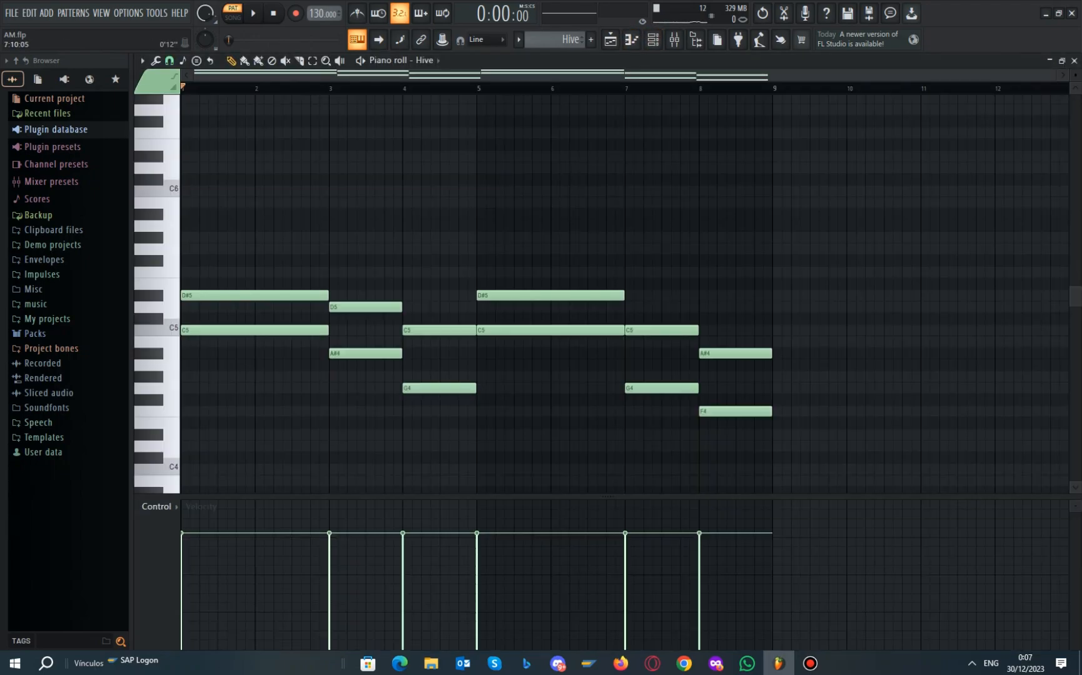
{"action": "key", "text": "F6"}
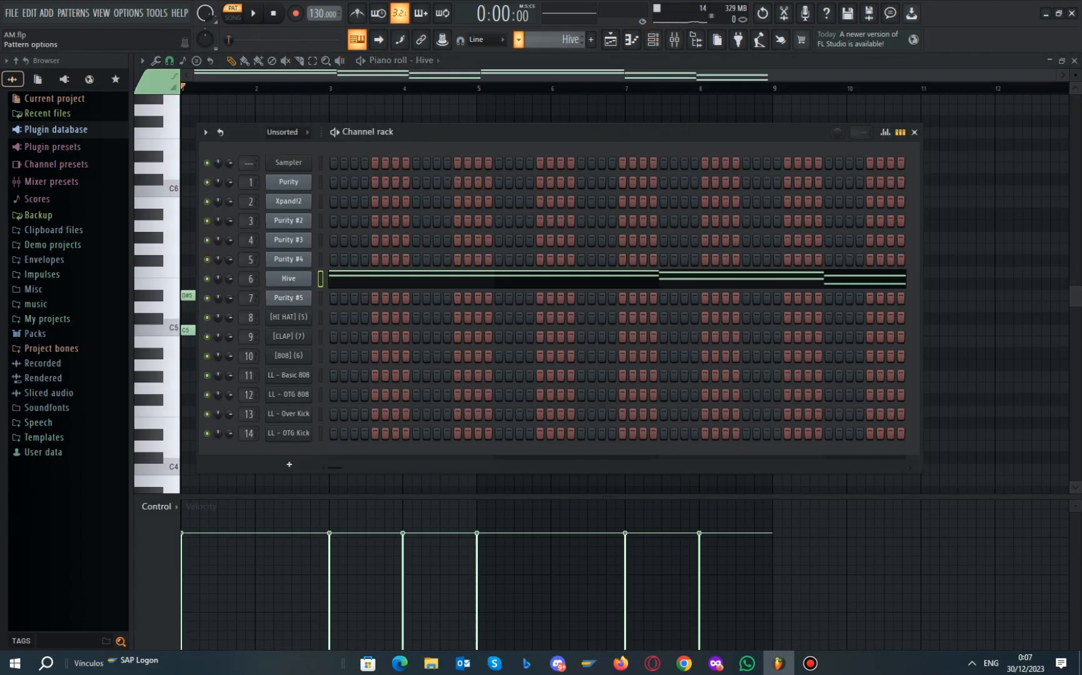
{"action": "left_click", "coordinate": [519, 39]}
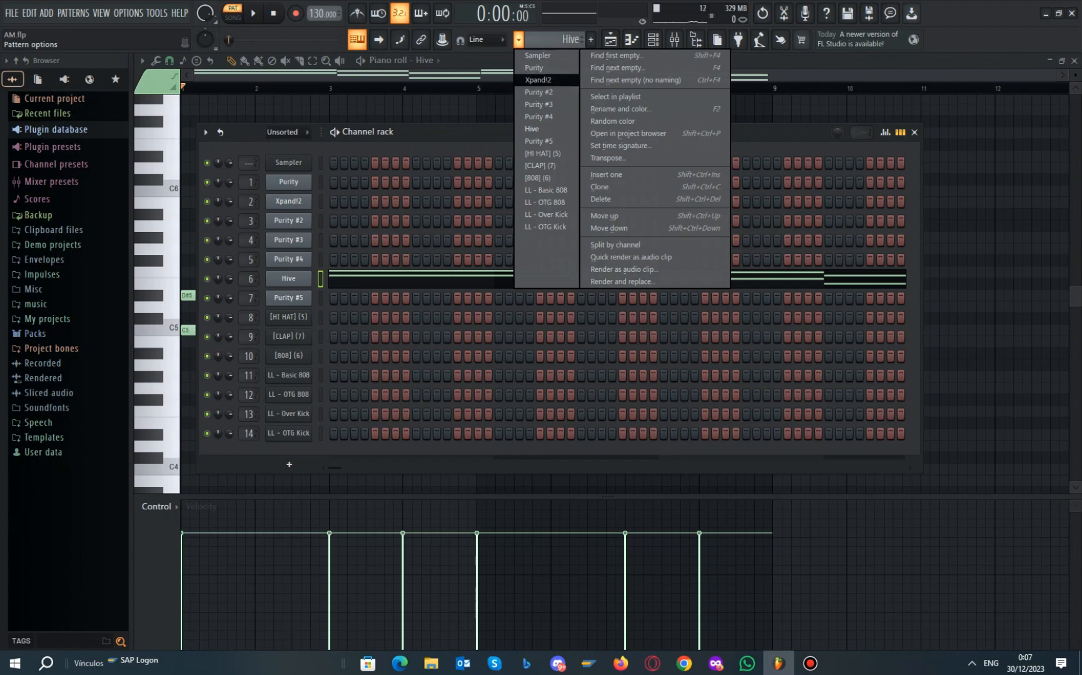
Switch to the Xpand!2 pattern and open its chords in the piano roll
{"action": "left_click", "coordinate": [538, 80]}
{"action": "right_click", "coordinate": [294, 202]}
{"action": "left_click", "coordinate": [343, 201]}
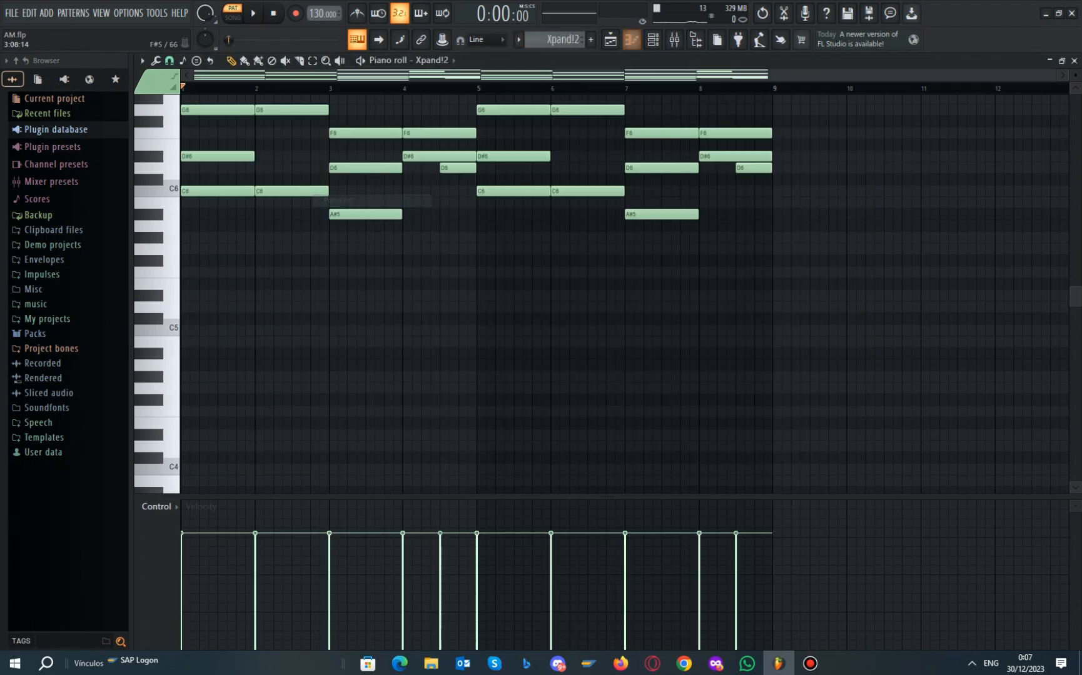
{"action": "scroll", "coordinate": [287, 292], "scroll_direction": "up", "scroll_amount": 4}
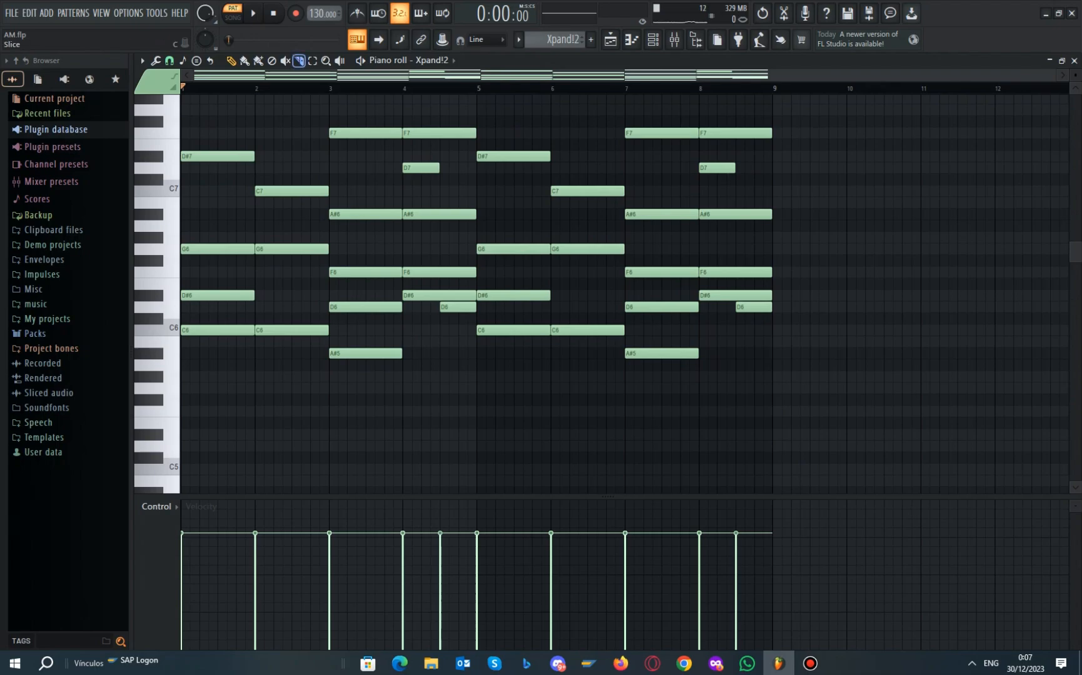
{"action": "scroll", "coordinate": [287, 294], "scroll_direction": "up", "scroll_amount": 2}
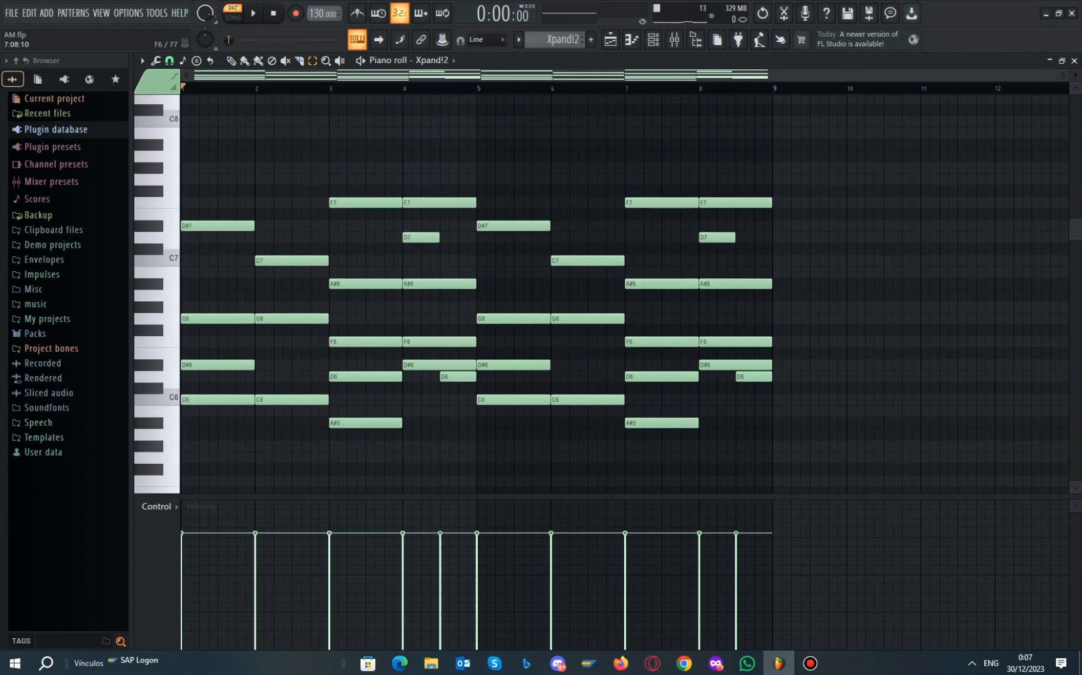
Select the upper Xpand!2 chord notes from F6 to F7, deselect them, and open the pattern list
{"action": "left_click_drag", "start_coordinate": [751, 349], "coordinate": [182, 137]}
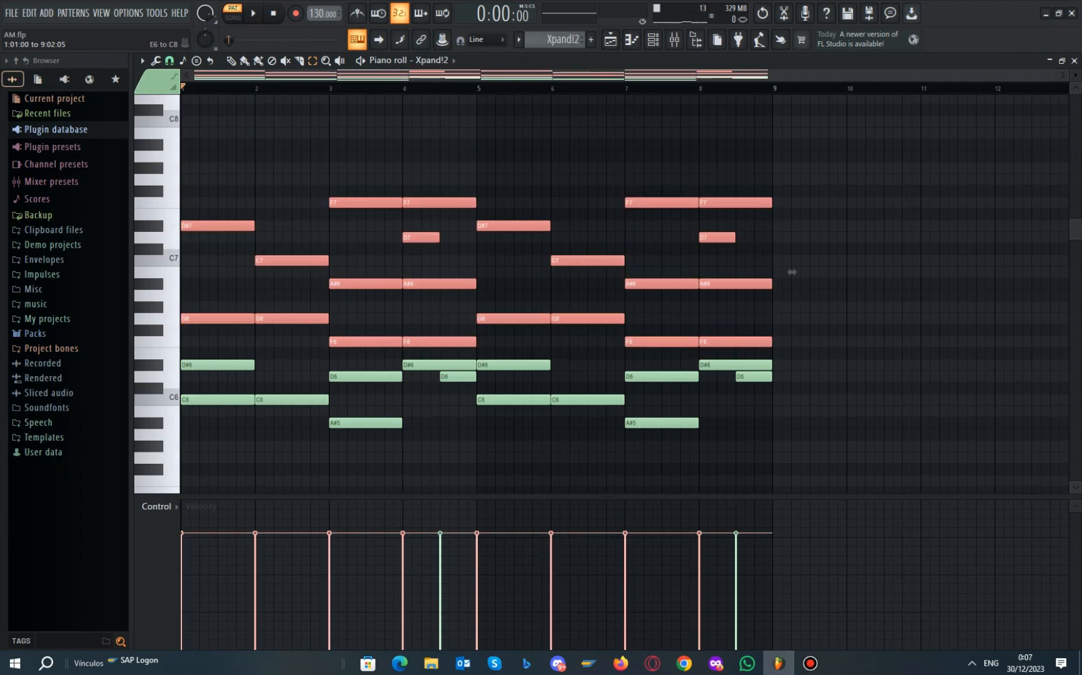
{"action": "key", "text": "ctrl+d"}
{"action": "key", "text": "F6"}
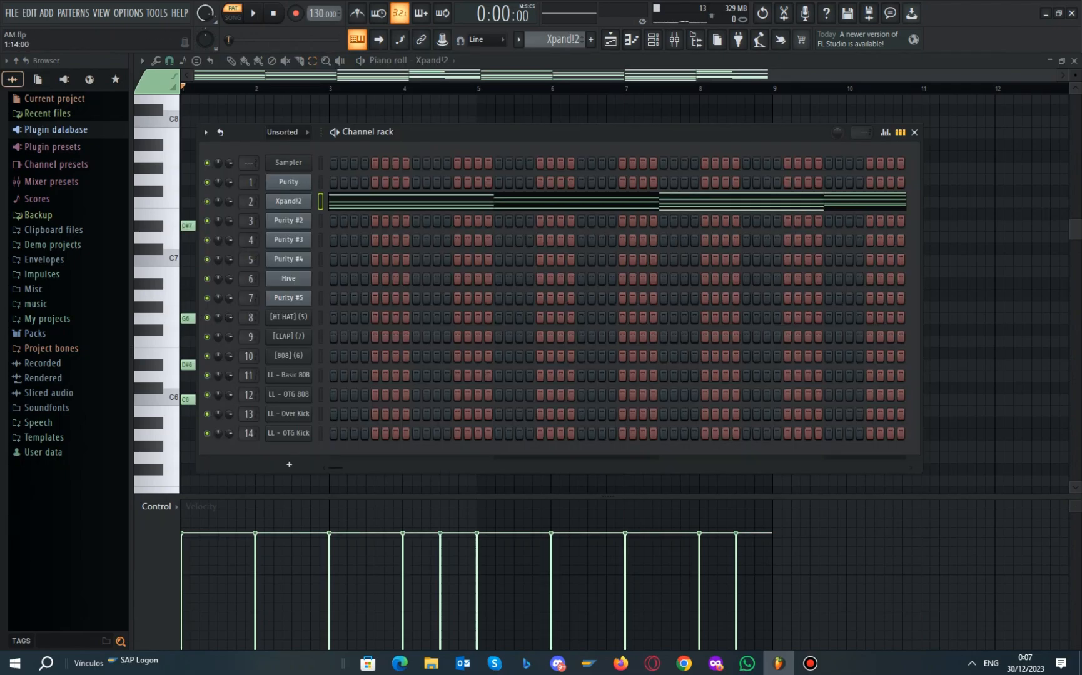
{"action": "left_click", "coordinate": [555, 39]}
{"action": "left_click", "coordinate": [544, 141]}
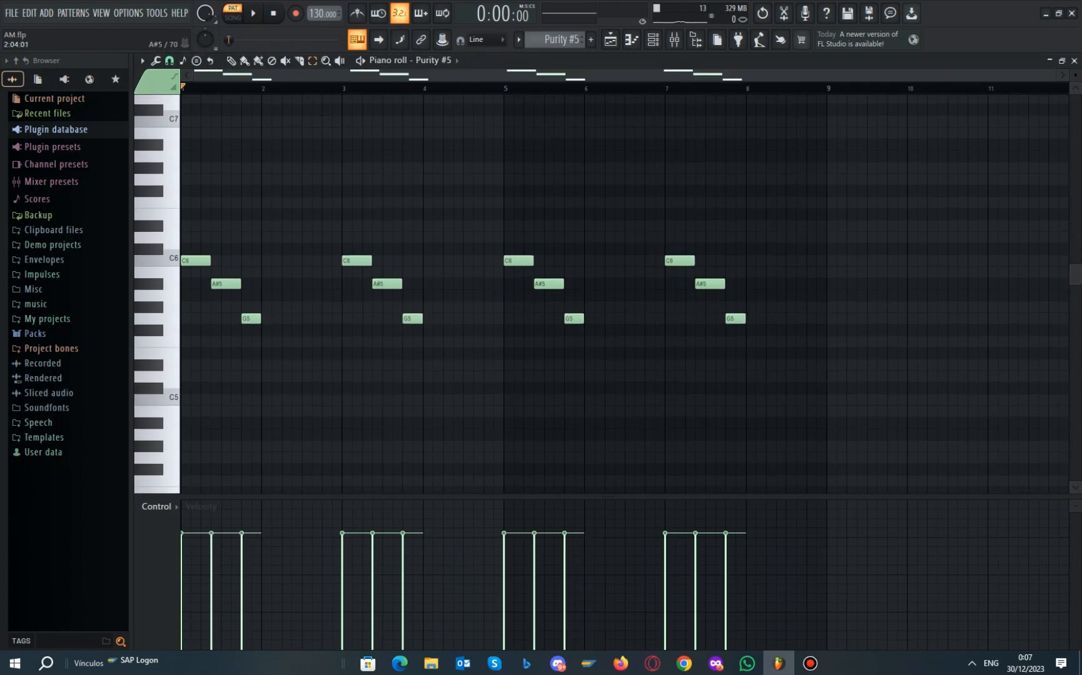
{"action": "scroll", "coordinate": [239, 283], "scroll_direction": "up", "scroll_amount": 1}
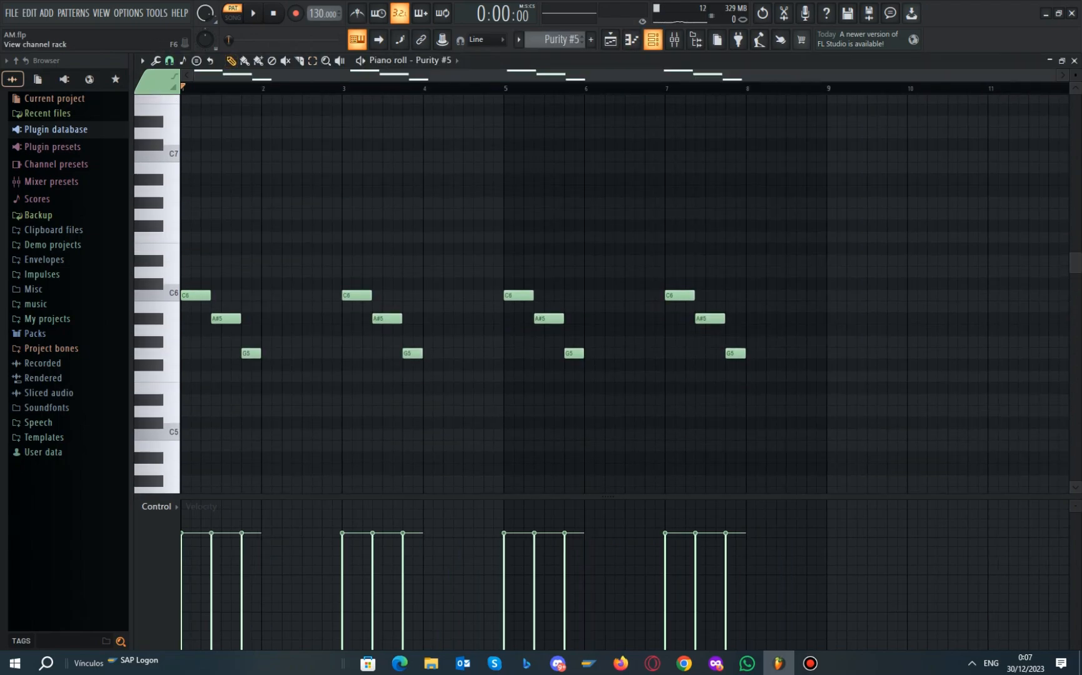
{"action": "left_click", "coordinate": [653, 39]}
{"action": "left_click", "coordinate": [288, 298]}
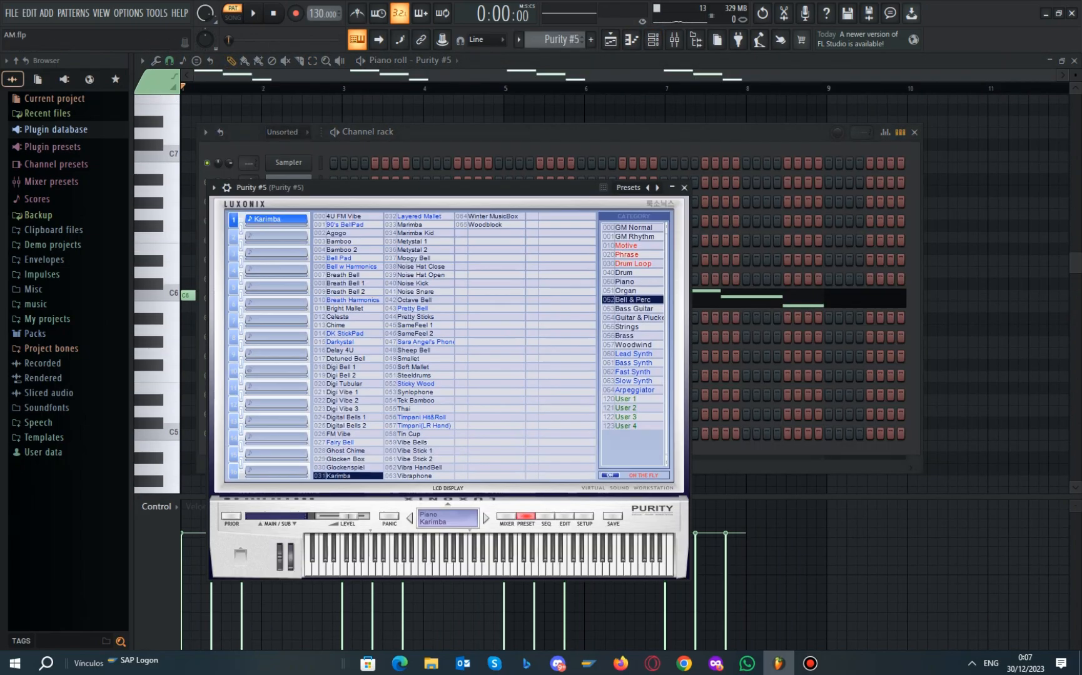
{"action": "left_click", "coordinate": [684, 187]}
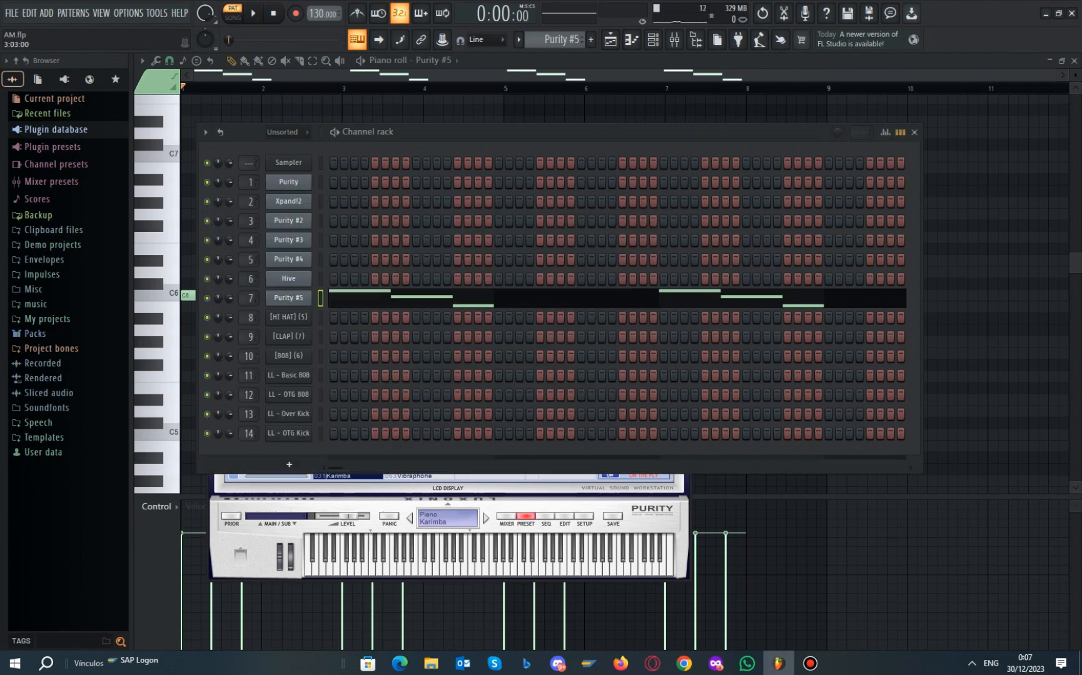
{"action": "left_click", "coordinate": [914, 132]}
{"action": "key", "text": "space"}
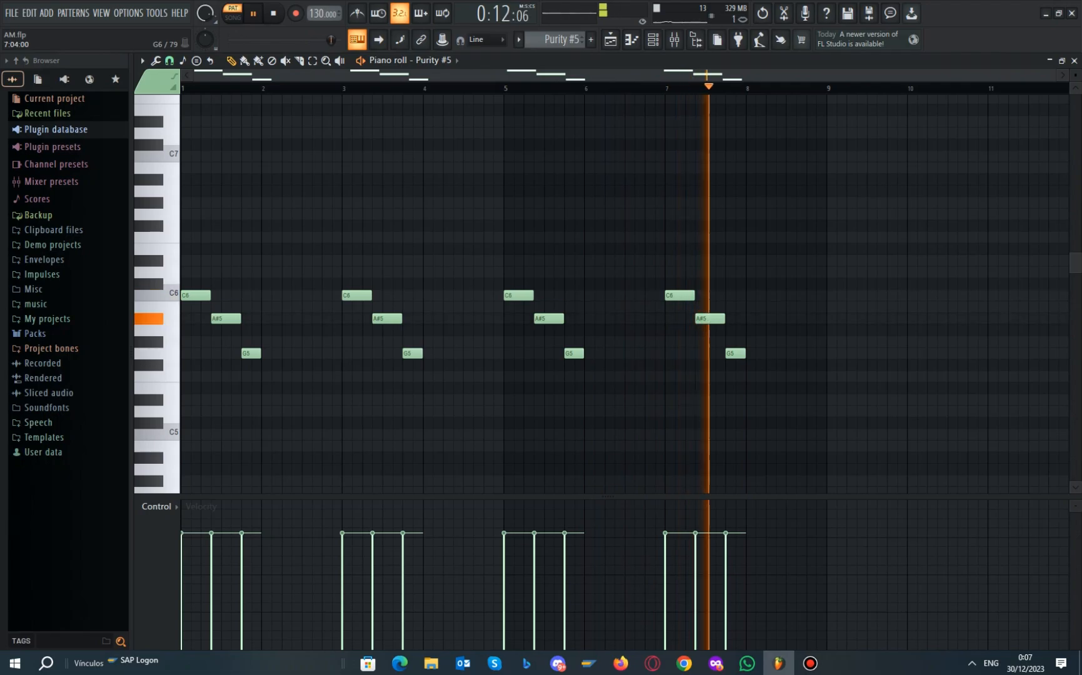
{"action": "key", "text": "space"}
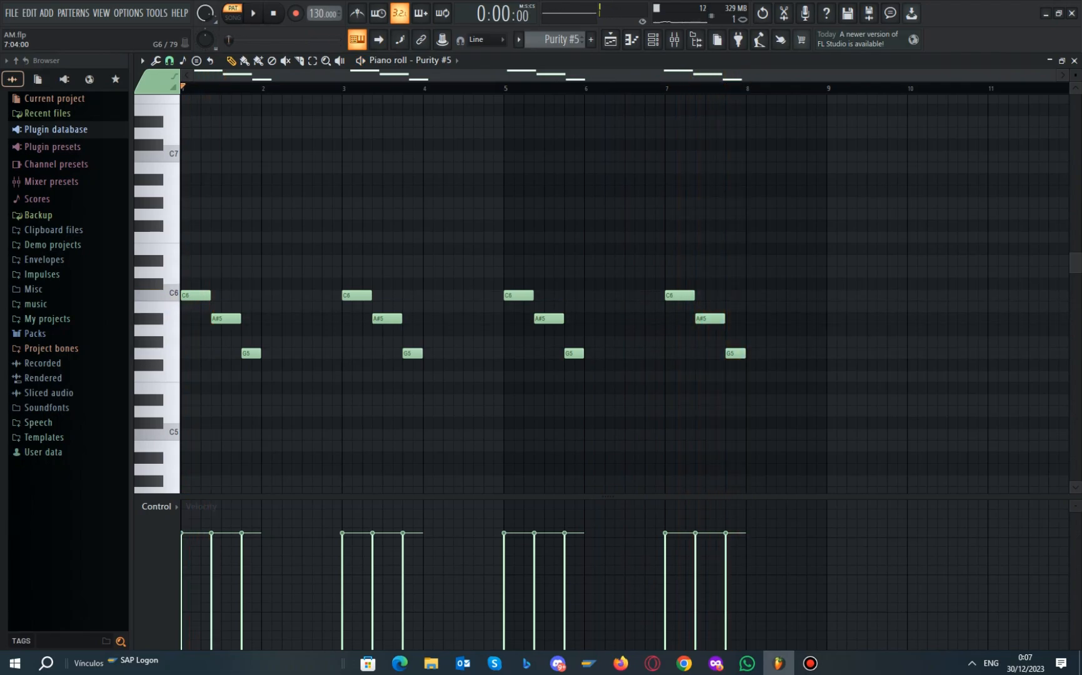
{"action": "scroll", "coordinate": [682, 214], "scroll_direction": "up", "scroll_amount": 1}
Check Purity #5's mixer insert, then bring the channel rack back up
{"action": "left_click", "coordinate": [674, 39]}
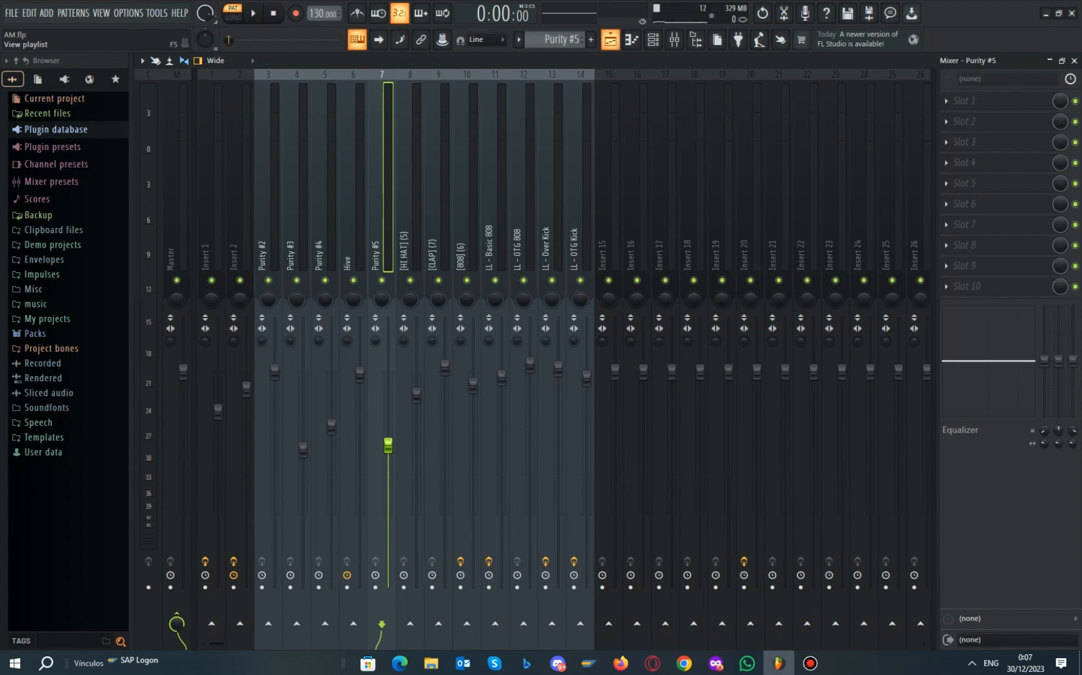
{"action": "left_click", "coordinate": [653, 40]}
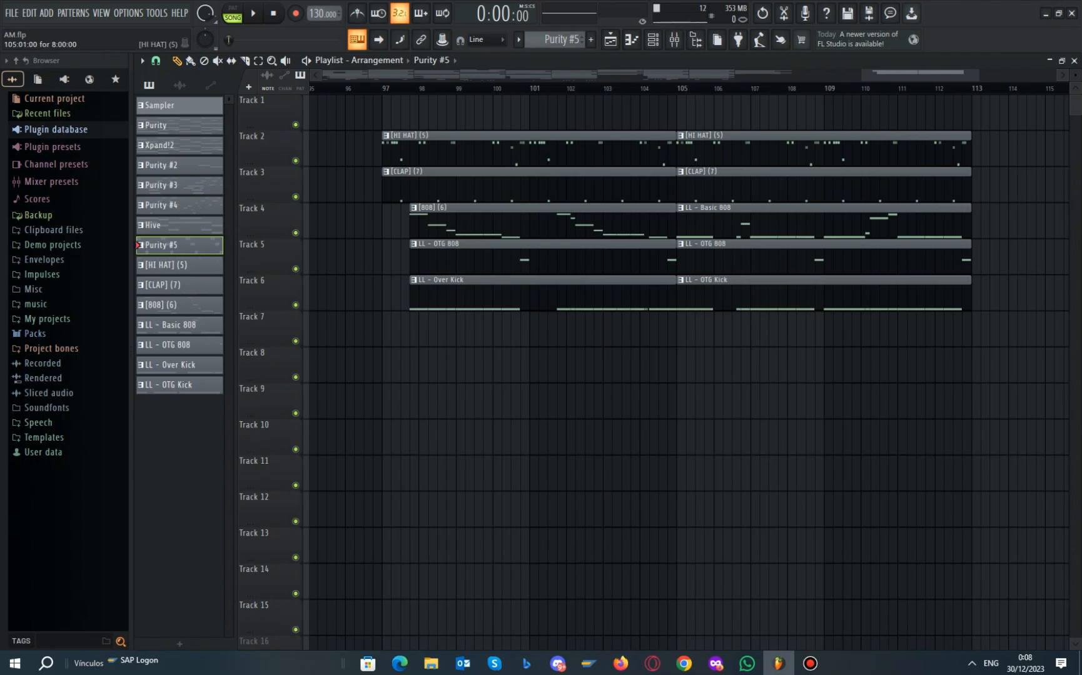
{"action": "double_click", "coordinate": [430, 139]}
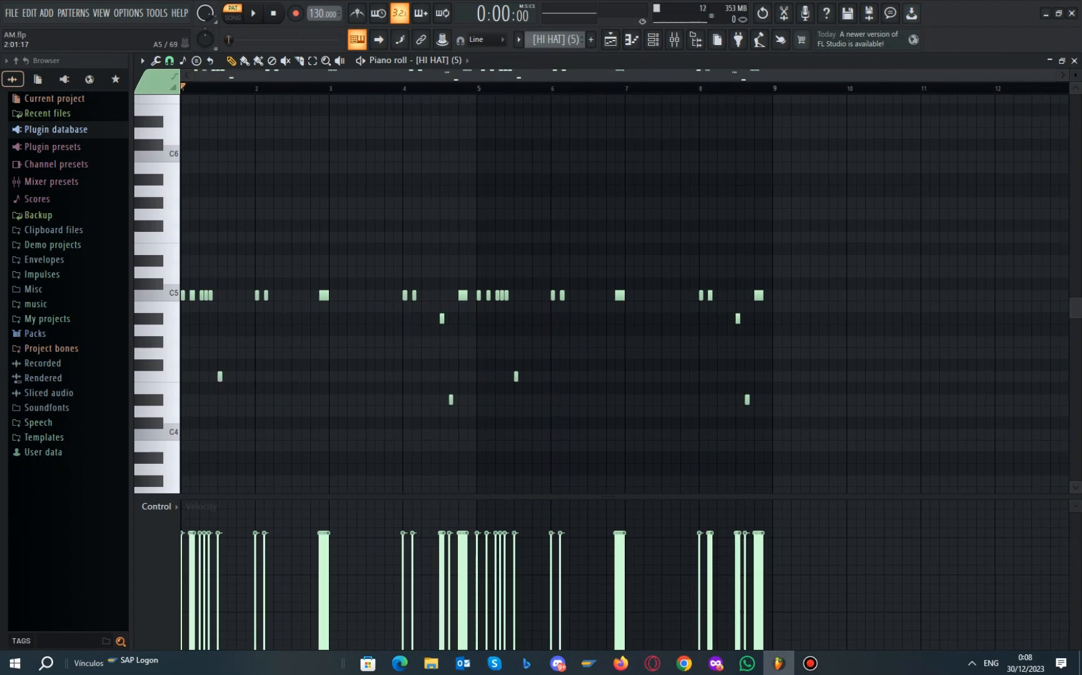
{"action": "scroll", "coordinate": [206, 207], "scroll_direction": "up", "scroll_amount": 1}
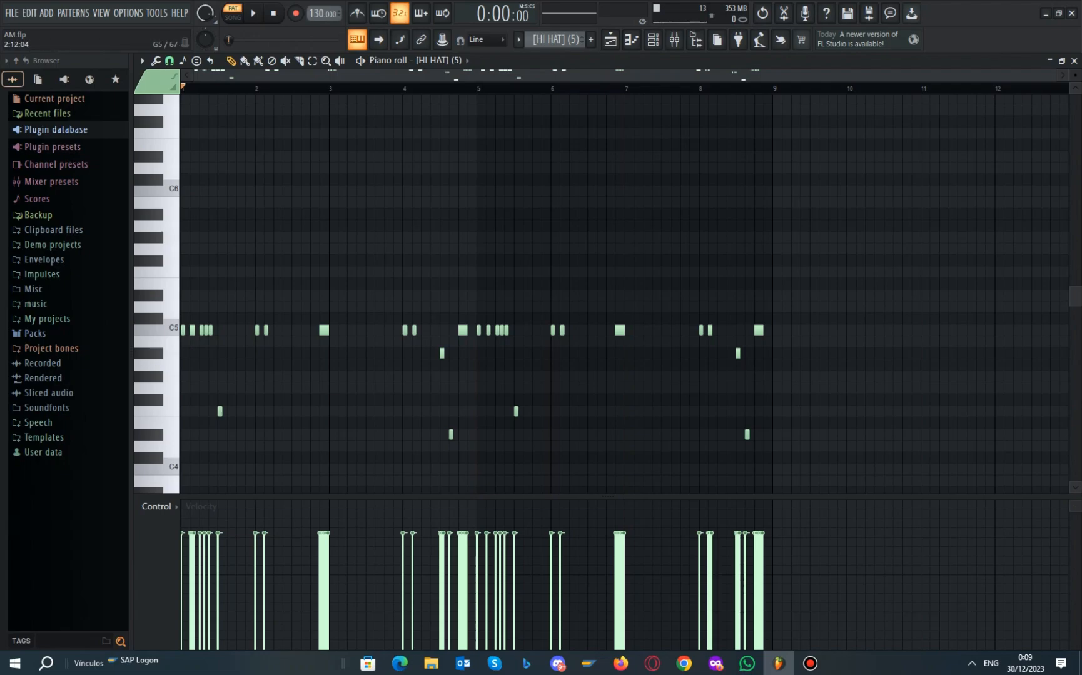
{"action": "key", "text": "space"}
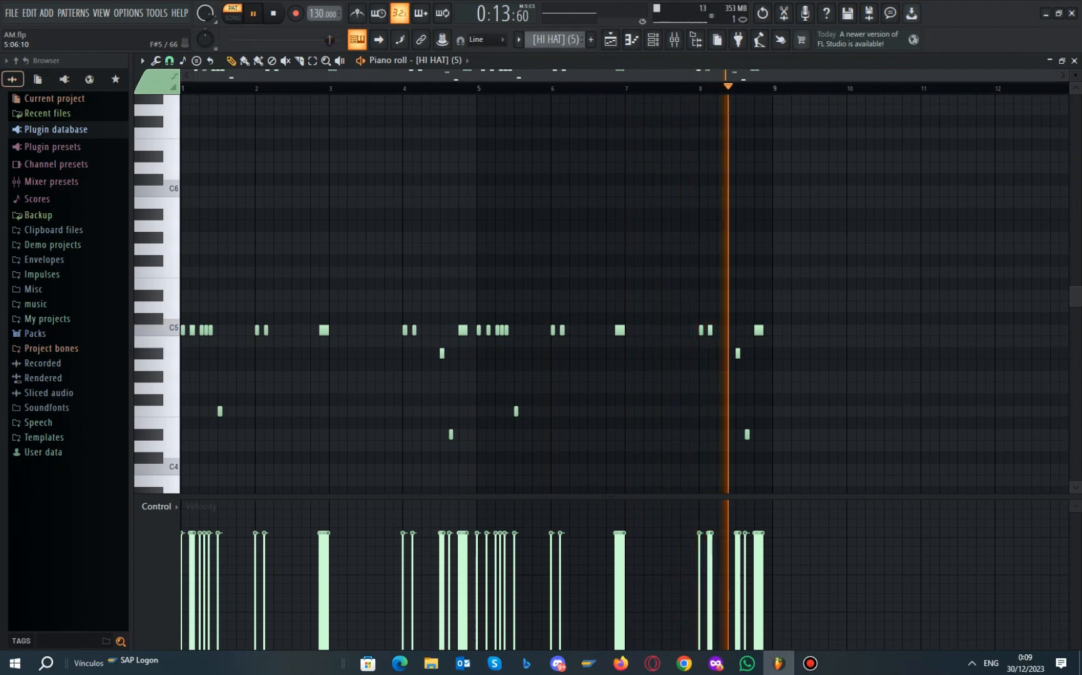
{"action": "key", "text": "space"}
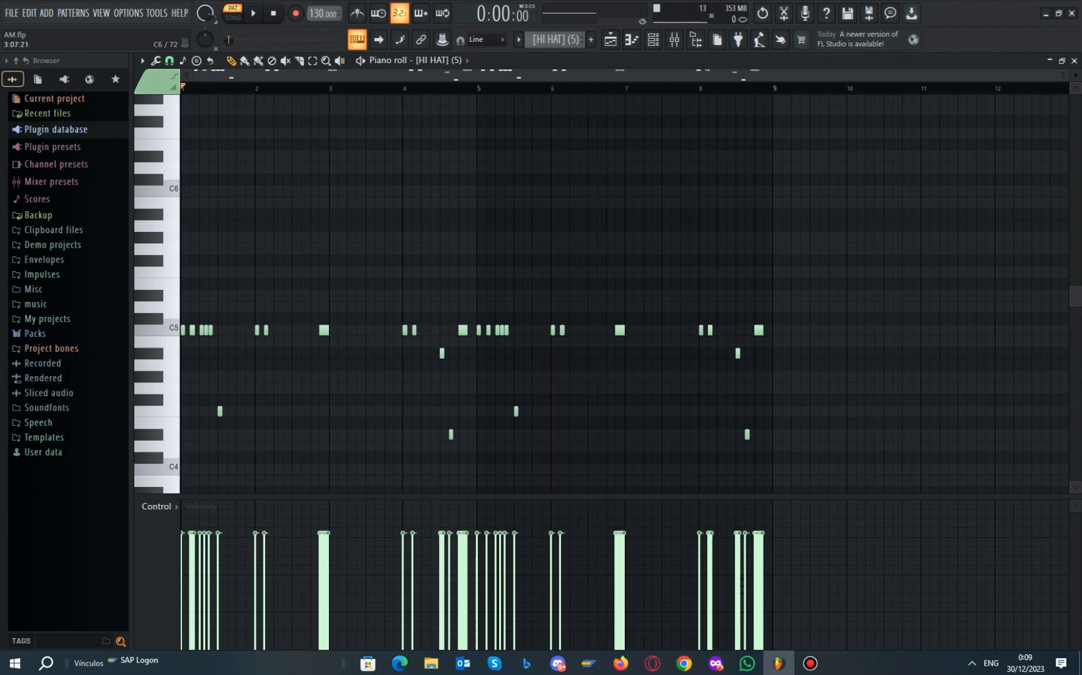
{"action": "scroll", "coordinate": [313, 353], "scroll_direction": "up", "scroll_amount": 5}
{"action": "scroll", "coordinate": [281, 343], "scroll_direction": "down", "scroll_amount": 5}
Audition the [CLAP] (7) pattern from the playlist, then open the [808] (6) bass pattern
{"action": "left_click", "coordinate": [357, 39]}
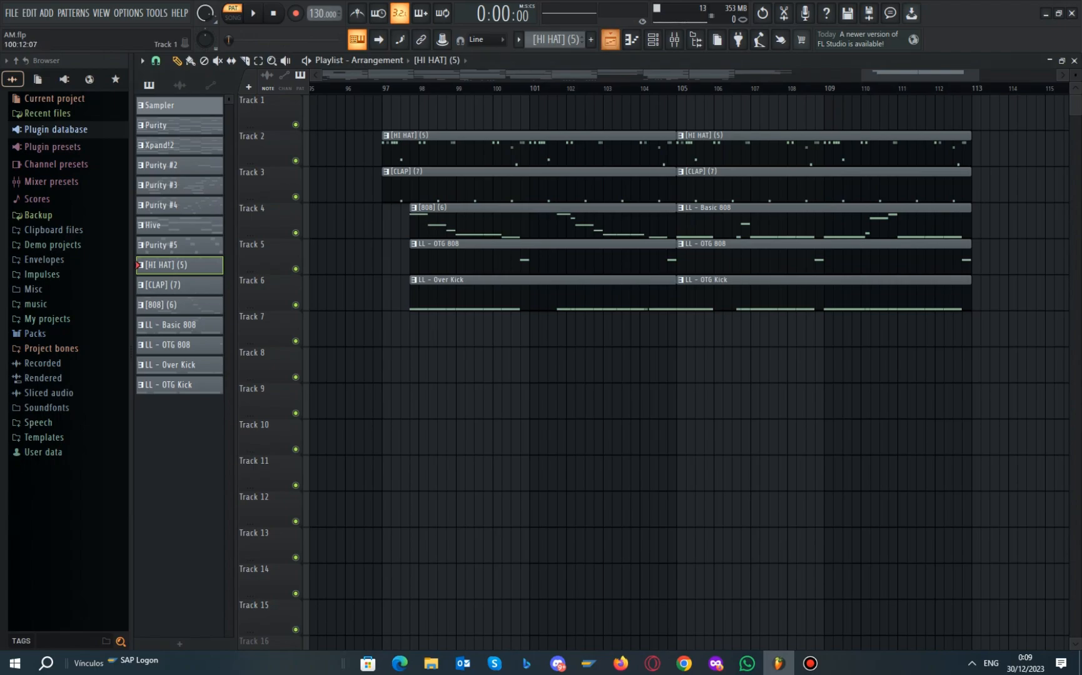
{"action": "double_click", "coordinate": [413, 172]}
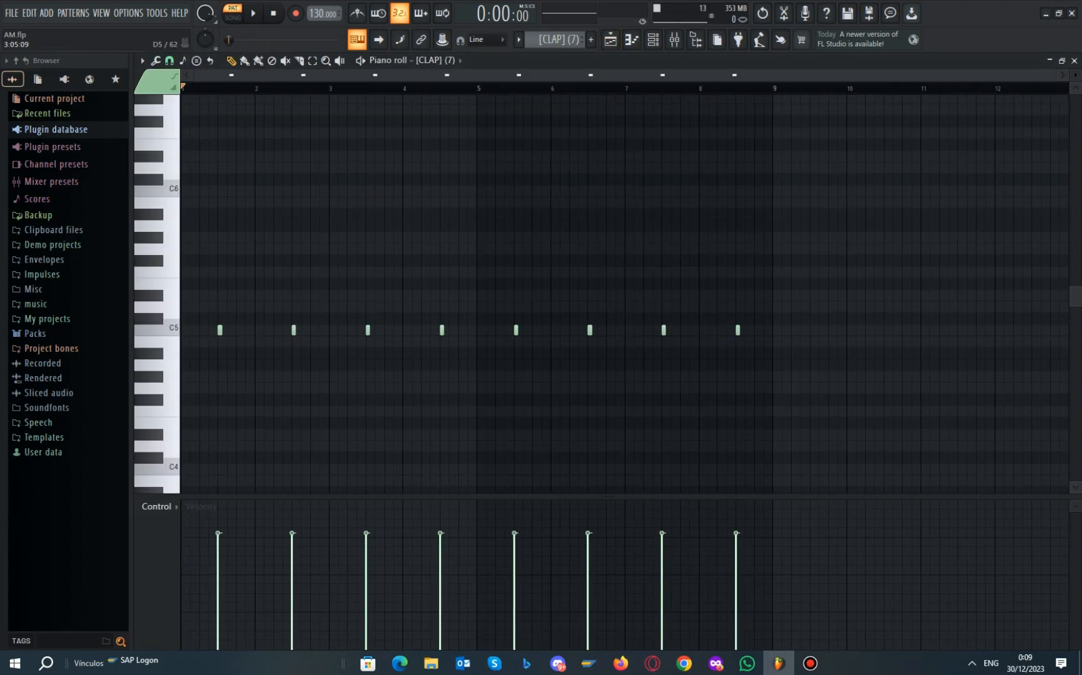
{"action": "key", "text": "space"}
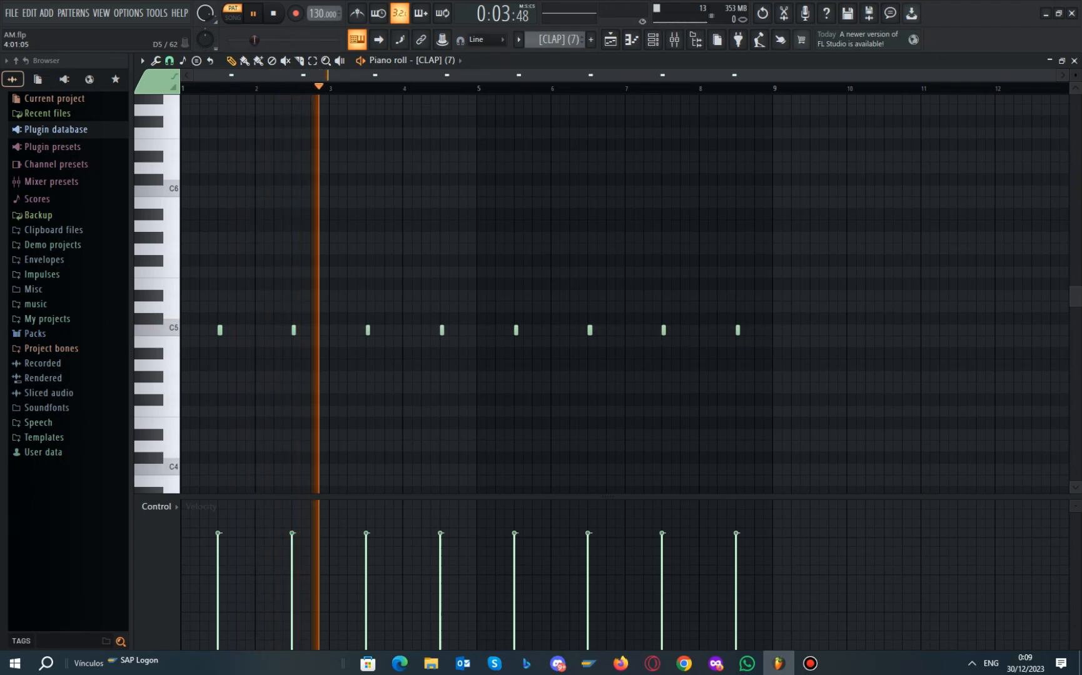
{"action": "key", "text": "space"}
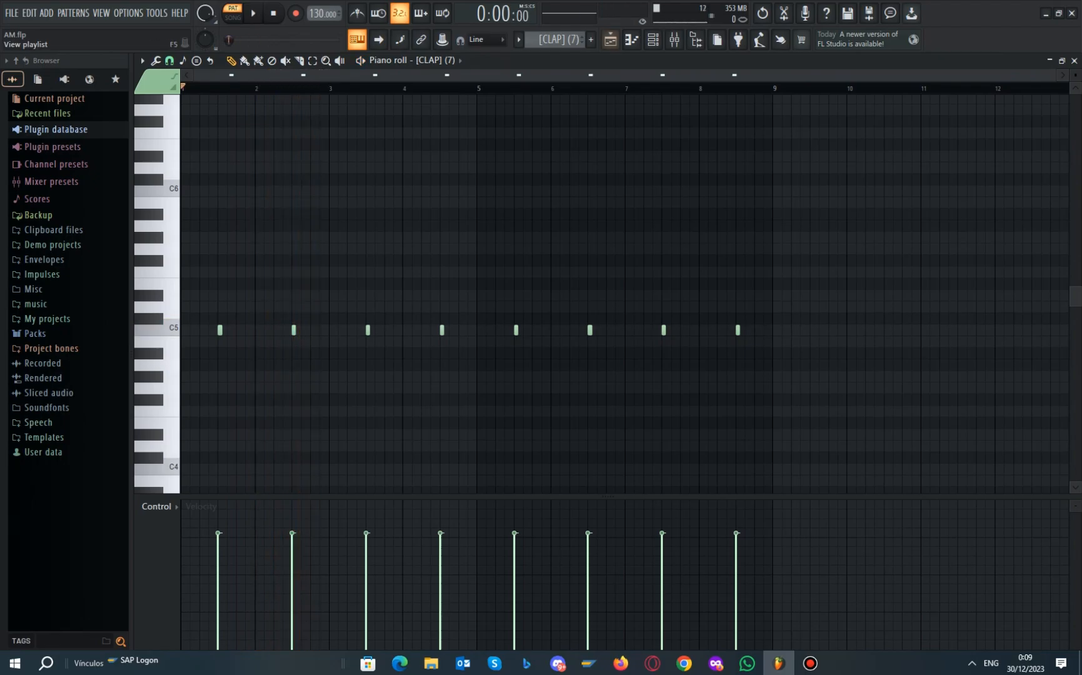
{"action": "left_click", "coordinate": [610, 39]}
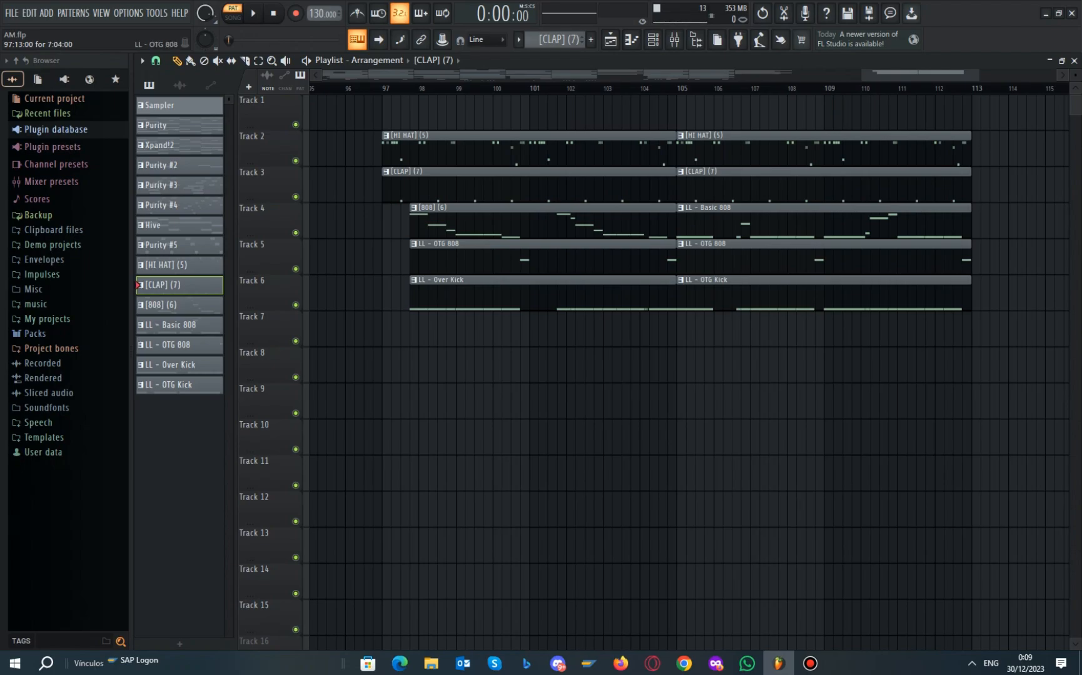
{"action": "double_click", "coordinate": [462, 219]}
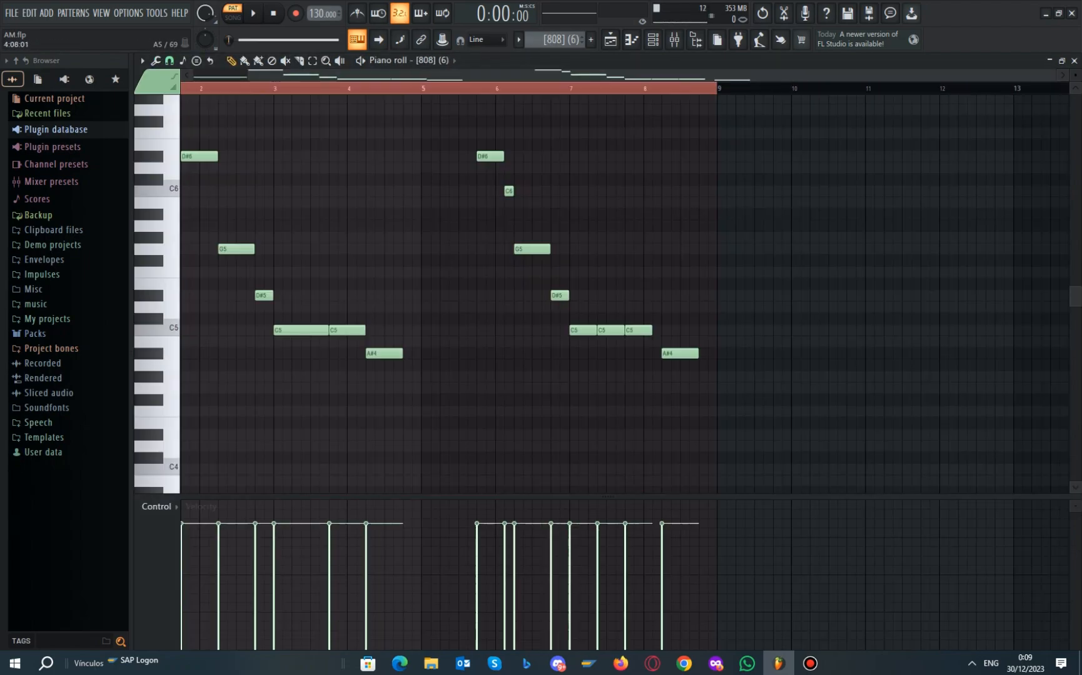
Play the [808] (6) bass line through once, then return to the playlist
{"action": "scroll", "coordinate": [463, 219], "scroll_direction": "left", "scroll_amount": 2}
{"action": "key", "text": "space"}
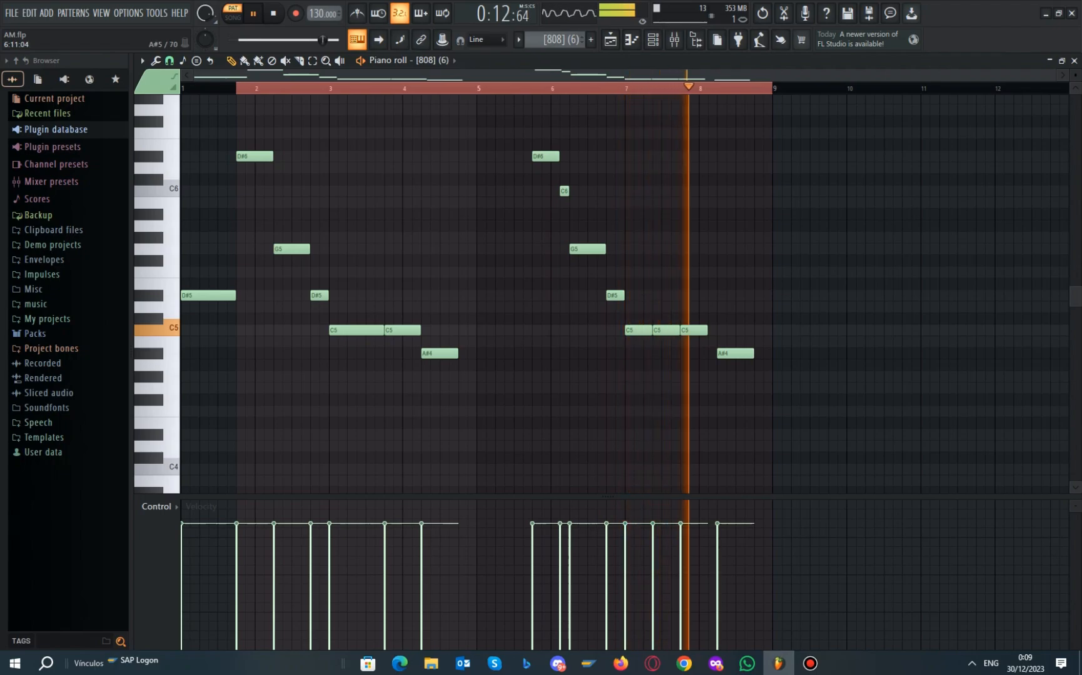
{"action": "key", "text": "space"}
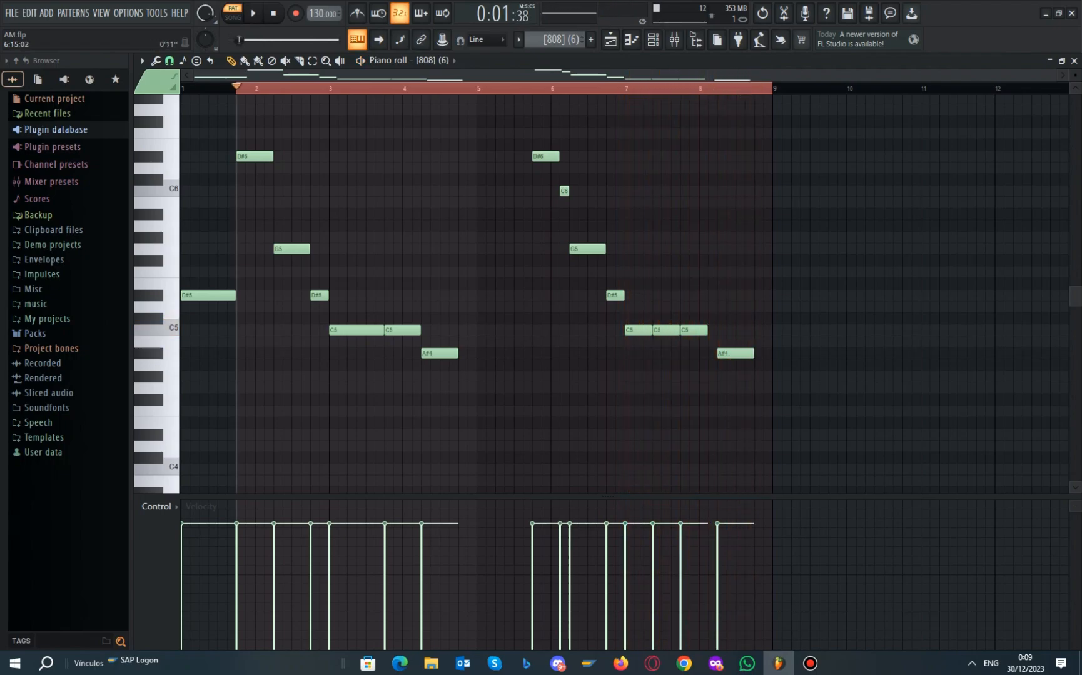
{"action": "key", "text": "F5"}
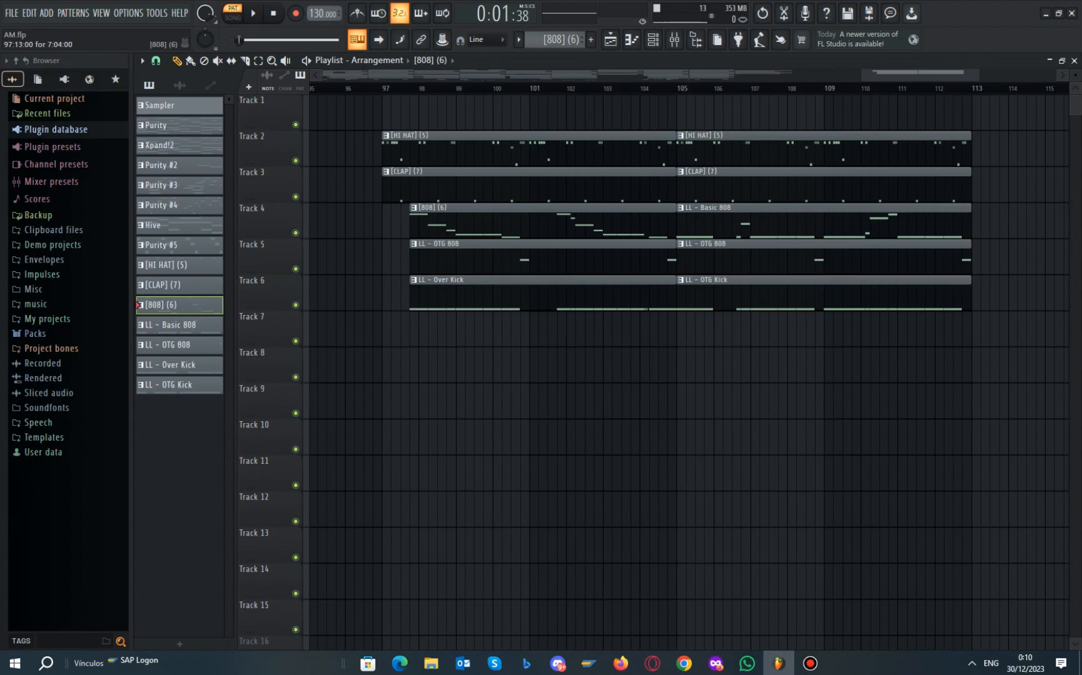
{"action": "double_click", "coordinate": [705, 225]}
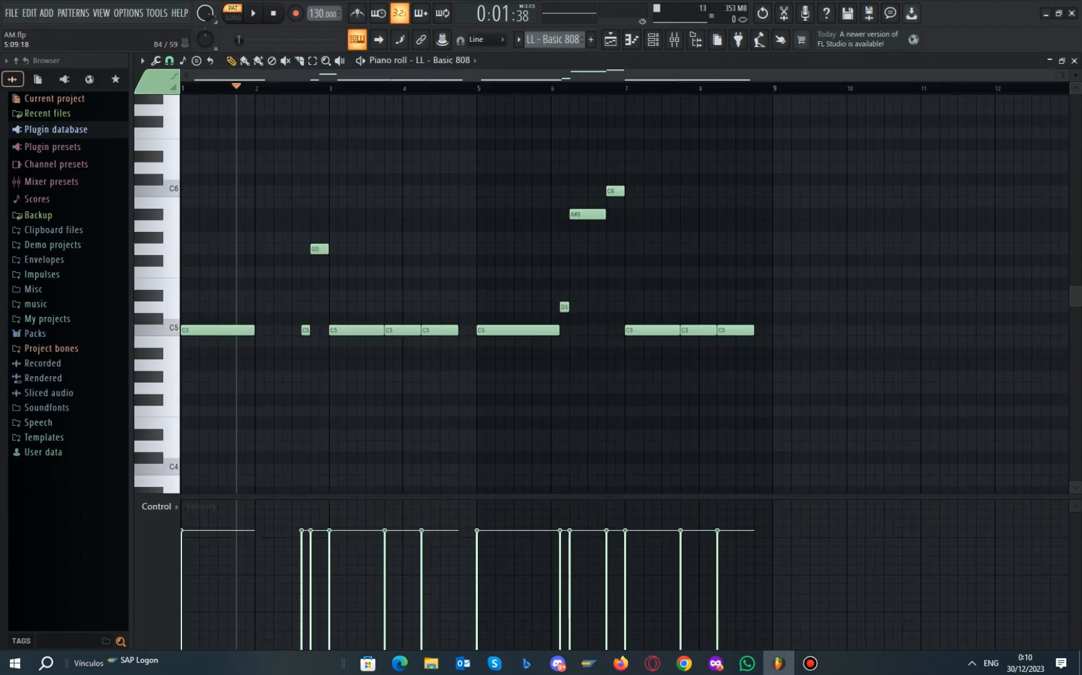
{"action": "key", "text": "space"}
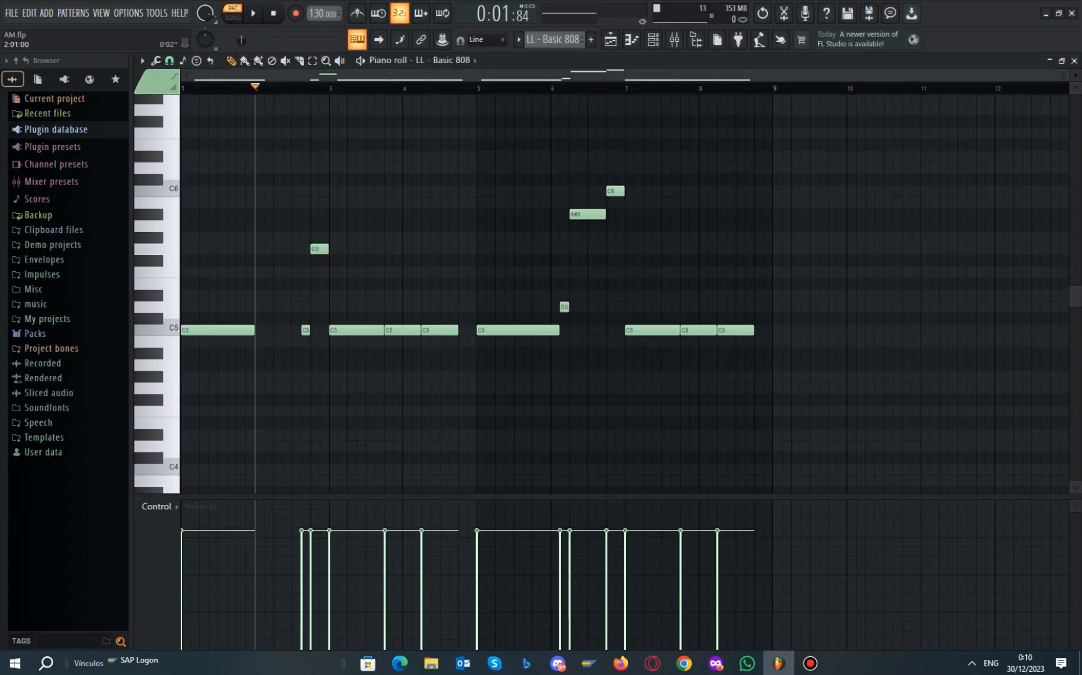
{"action": "key", "text": "space"}
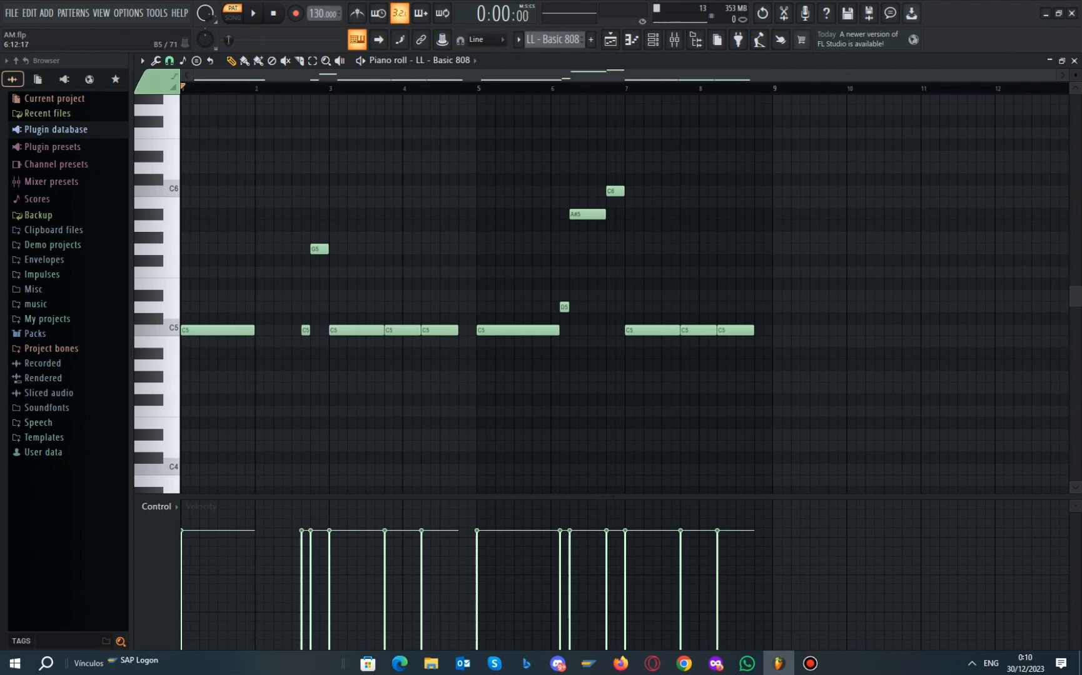
{"action": "key", "text": "space"}
{"action": "left_click", "coordinate": [611, 39]}
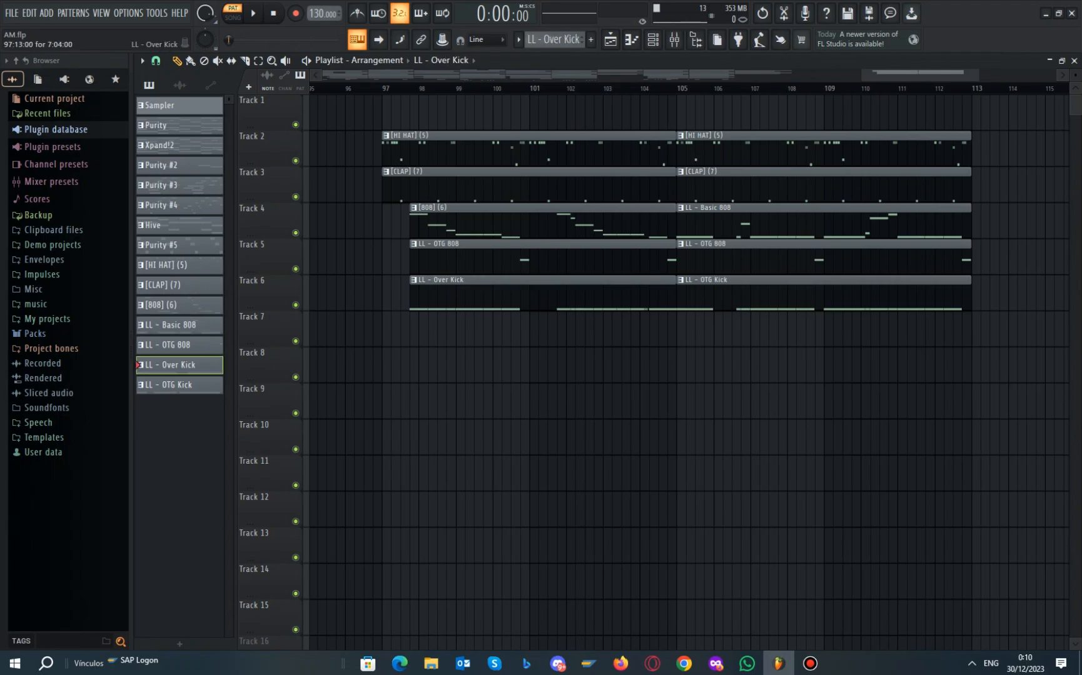
{"action": "key", "text": "F7"}
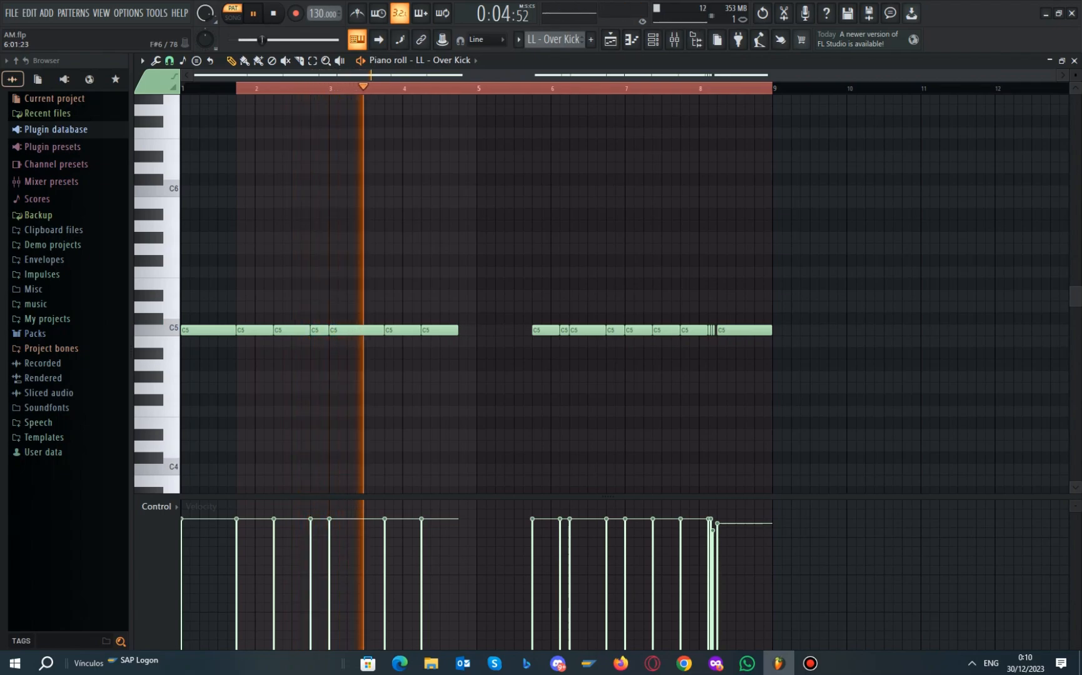
{"action": "left_click", "coordinate": [514, 88]}
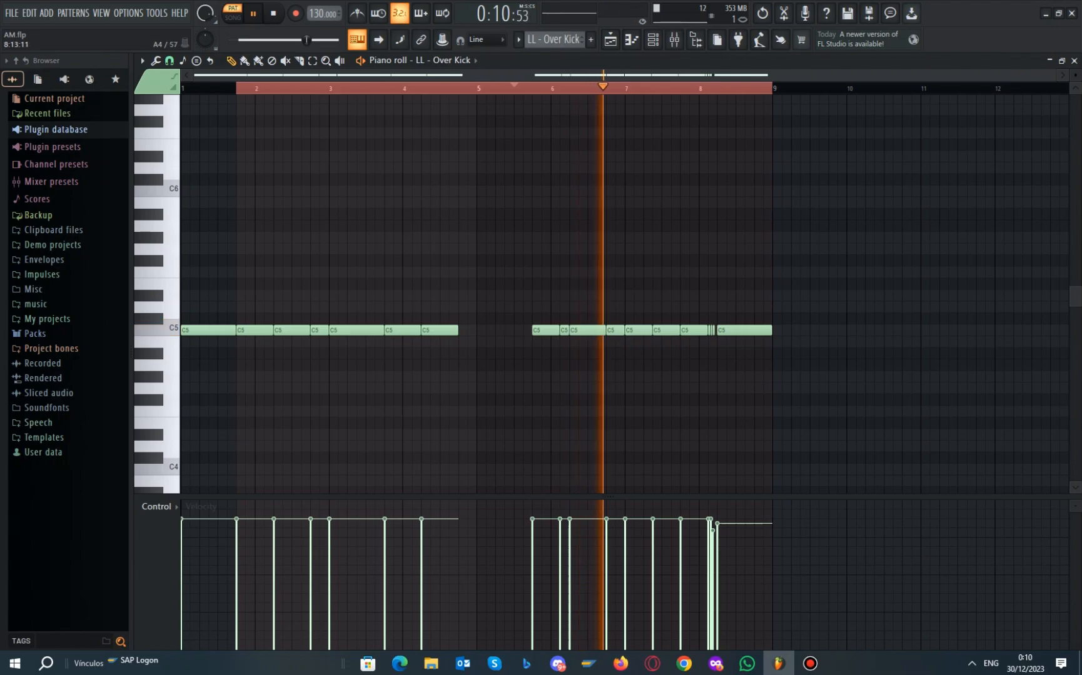
{"action": "scroll", "coordinate": [729, 366], "scroll_direction": "up", "scroll_amount": 6}
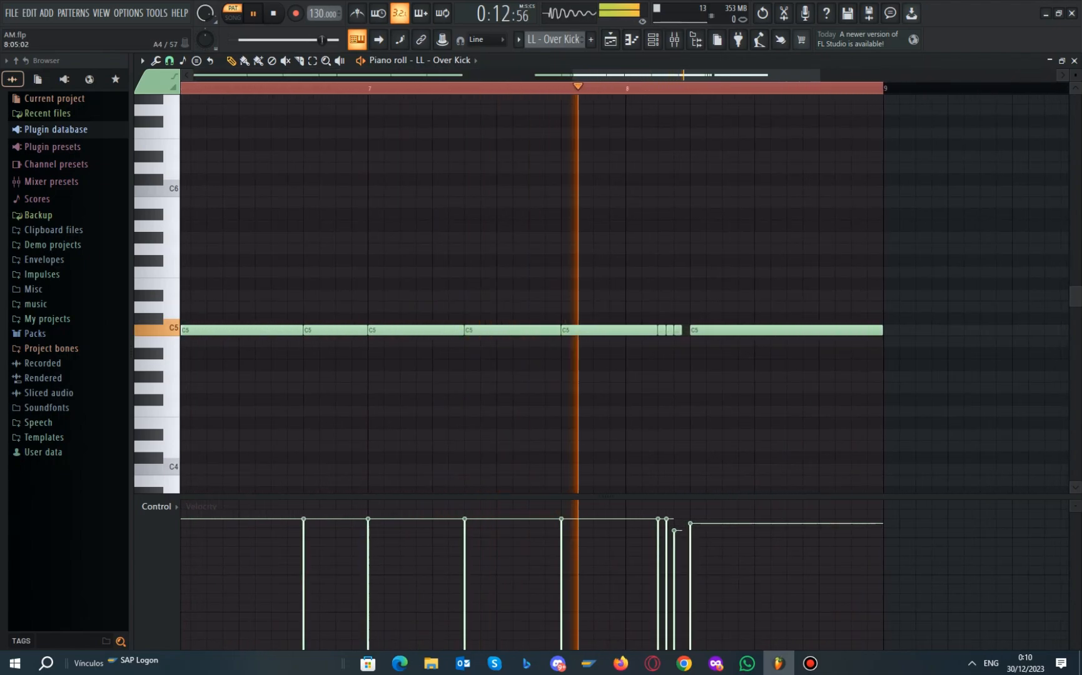
{"action": "scroll", "coordinate": [693, 365], "scroll_direction": "down", "scroll_amount": 2}
{"action": "key", "text": "space"}
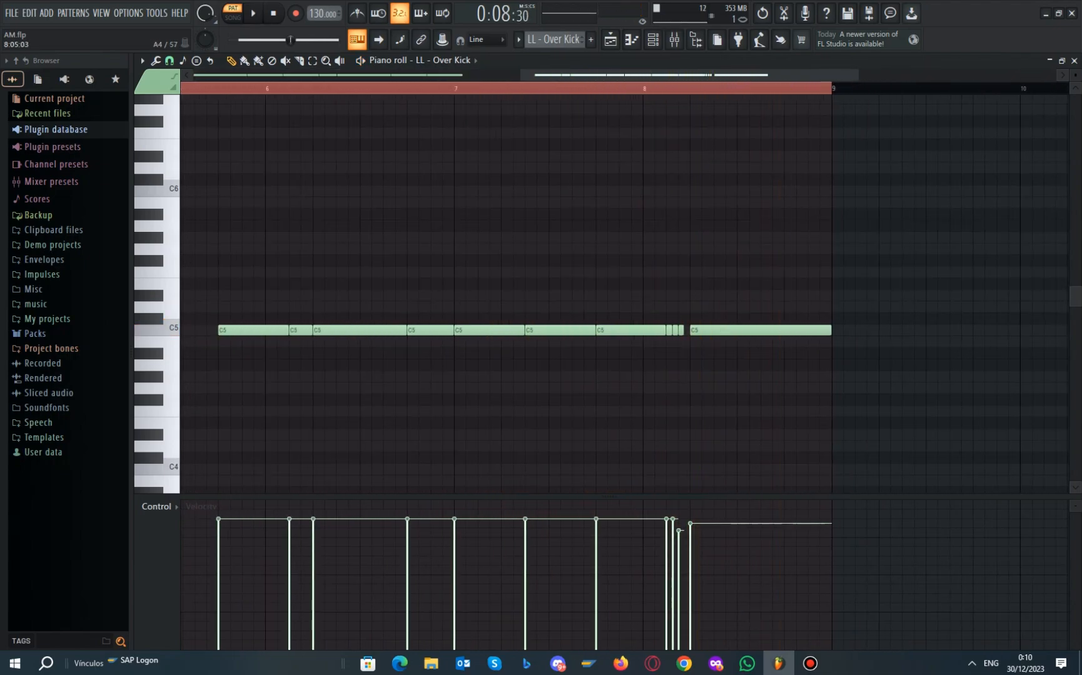
{"action": "scroll", "coordinate": [691, 365], "scroll_direction": "down", "scroll_amount": 4}
{"action": "scroll", "coordinate": [678, 354], "scroll_direction": "up", "scroll_amount": 5}
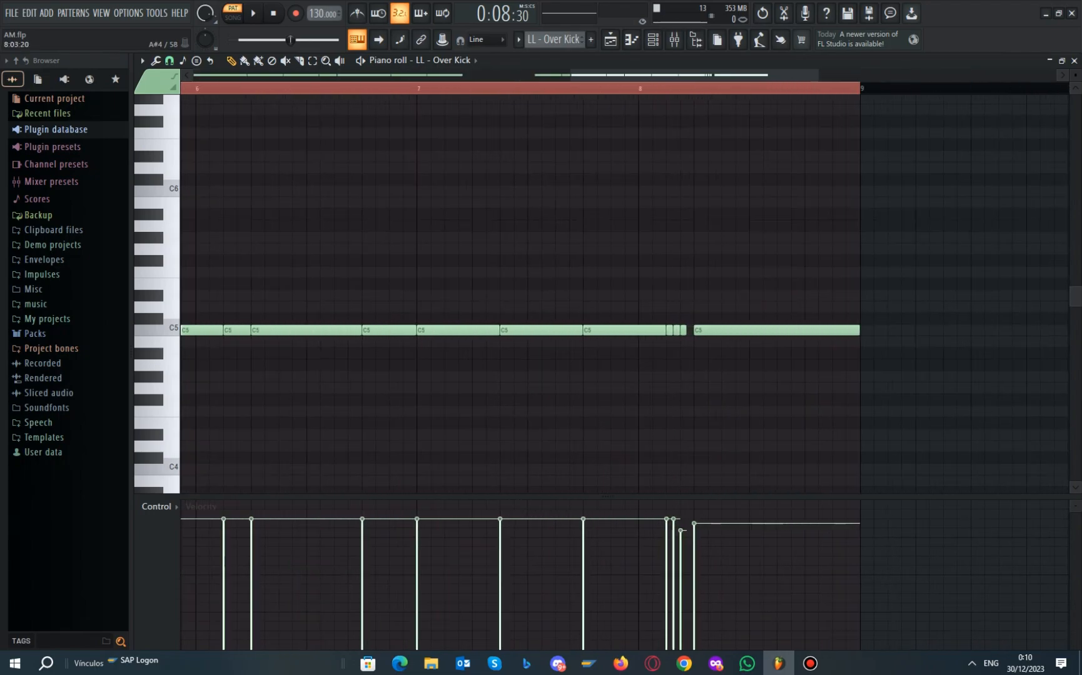
{"action": "scroll", "coordinate": [682, 354], "scroll_direction": "up", "scroll_amount": 2}
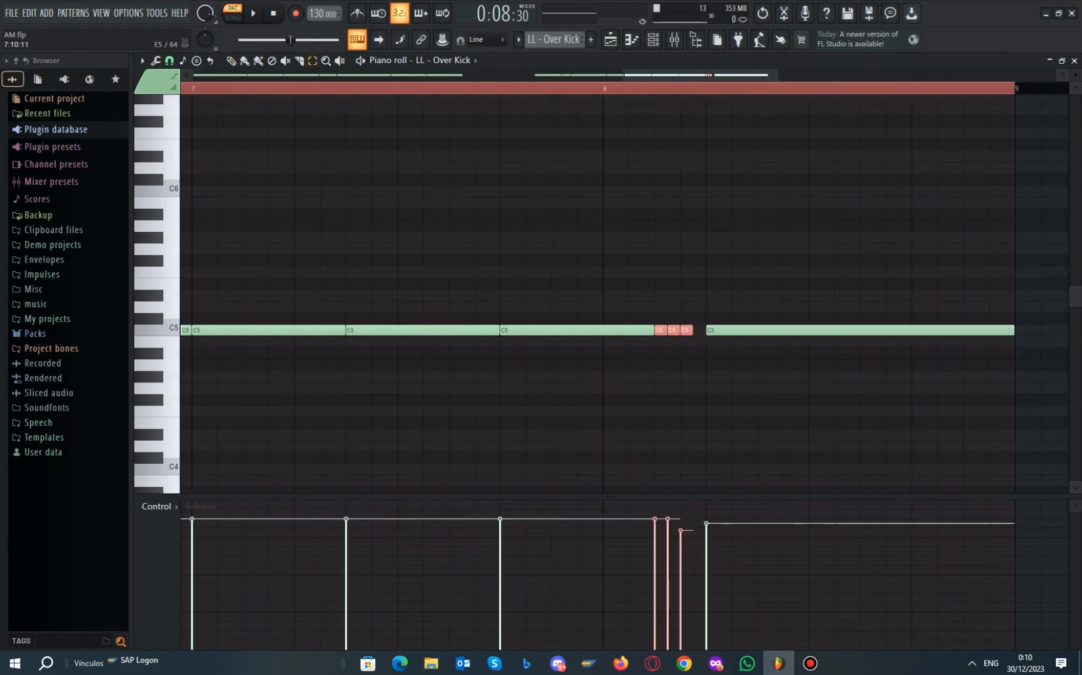
{"action": "key", "text": "F5"}
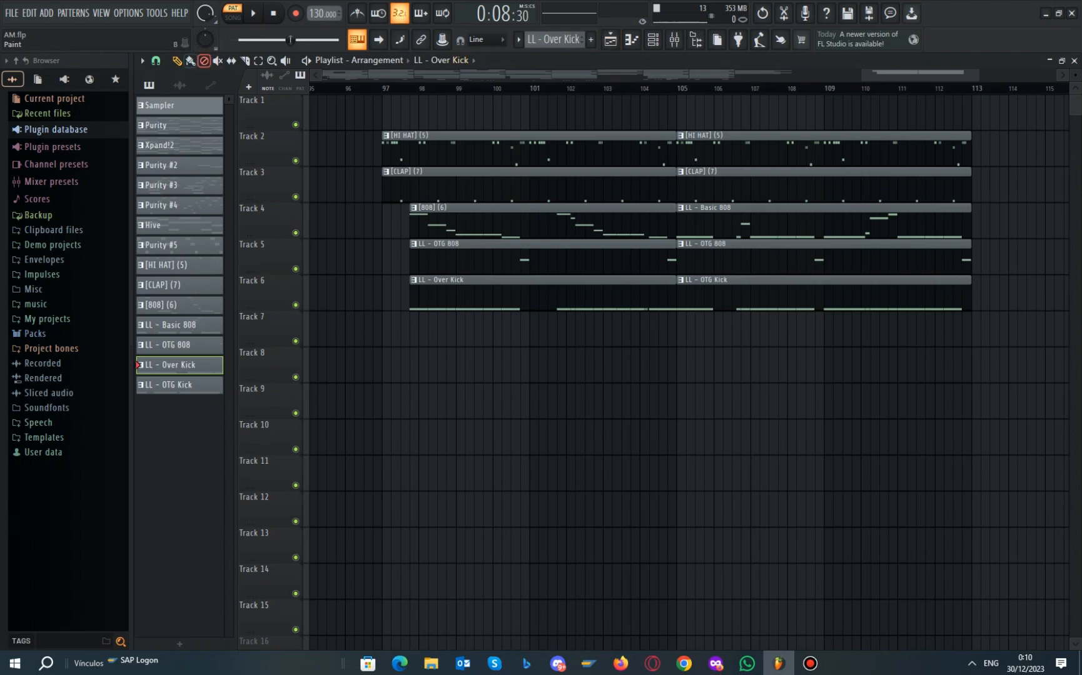
Open the LL - OTG 808 pattern with its two G5 notes, then return to the playlist
{"action": "scroll", "coordinate": [441, 313], "scroll_direction": "up", "scroll_amount": 2}
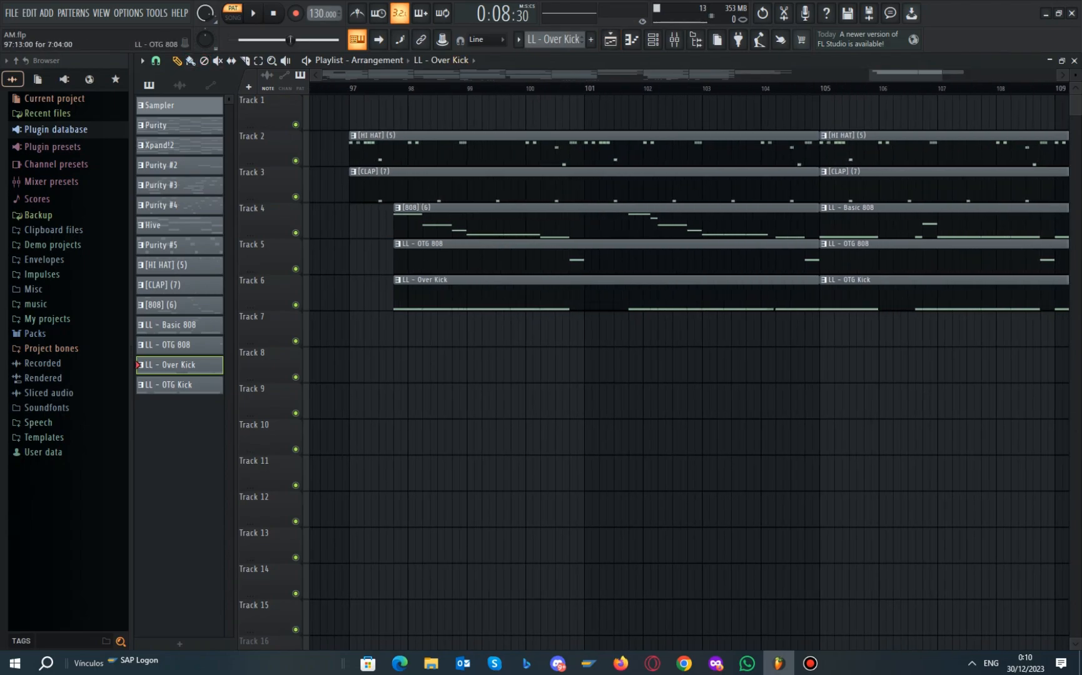
{"action": "scroll", "coordinate": [579, 312], "scroll_direction": "up", "scroll_amount": 5}
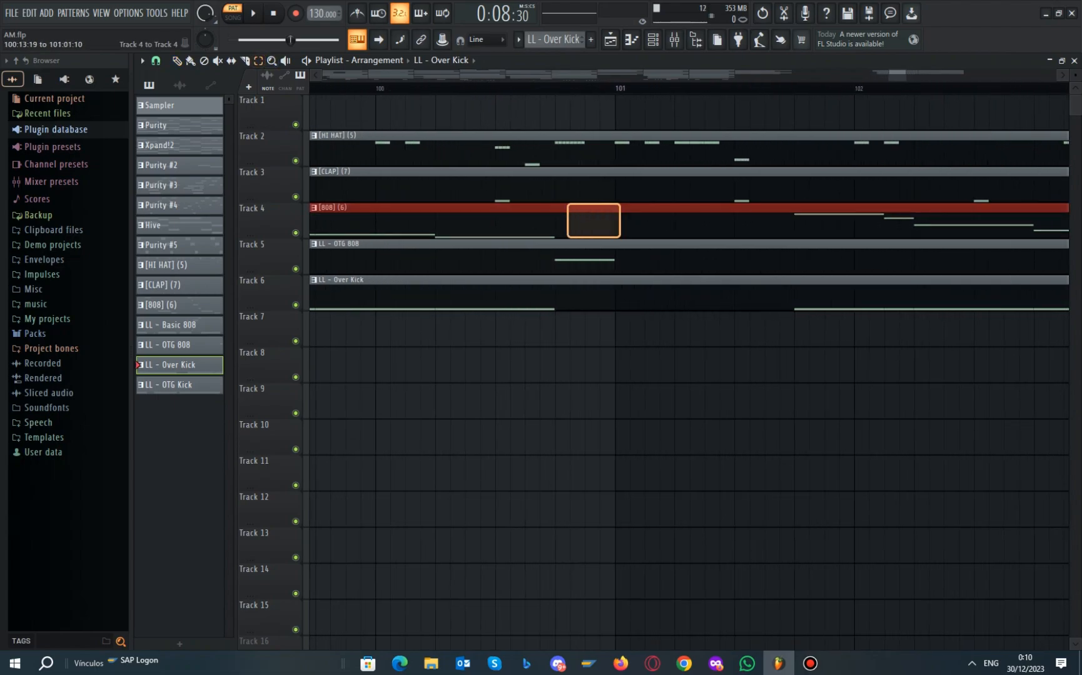
{"action": "left_click_drag", "start_coordinate": [555, 215], "coordinate": [618, 228]}
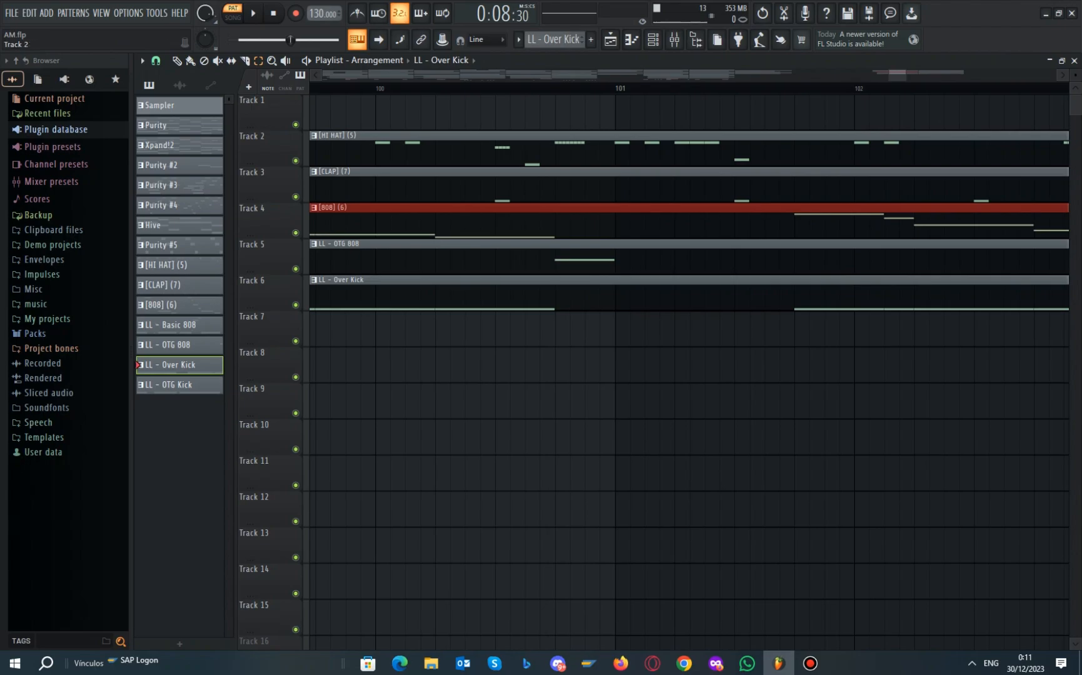
{"action": "scroll", "coordinate": [789, 325], "scroll_direction": "down", "scroll_amount": 2}
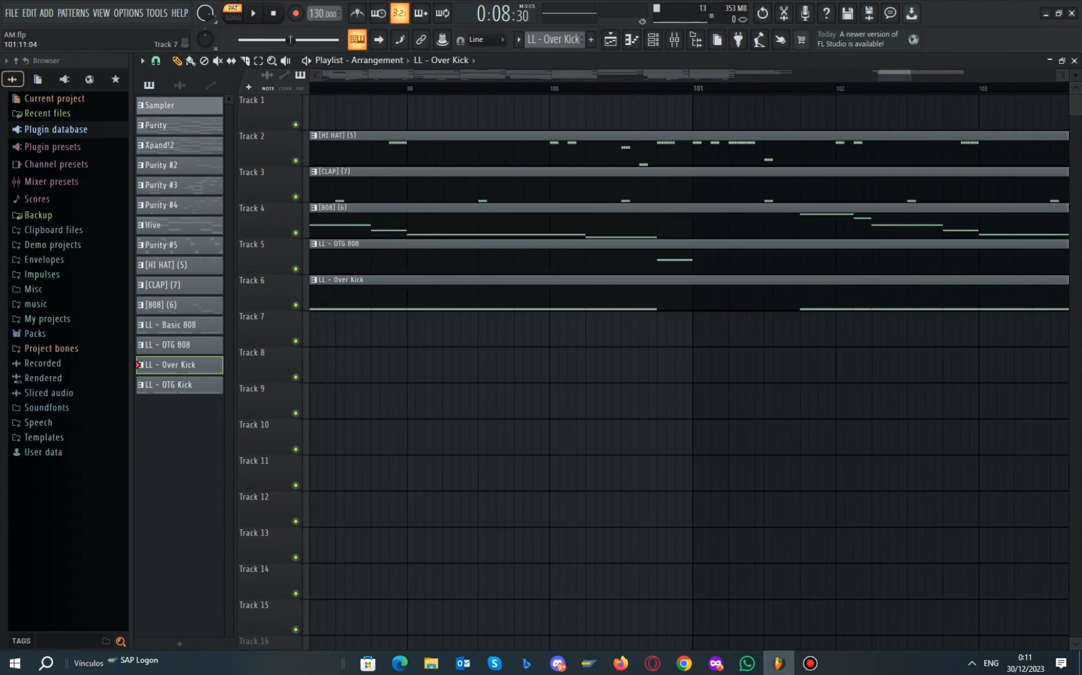
{"action": "double_click", "coordinate": [688, 257]}
{"action": "scroll", "coordinate": [432, 125], "scroll_direction": "down", "scroll_amount": 7}
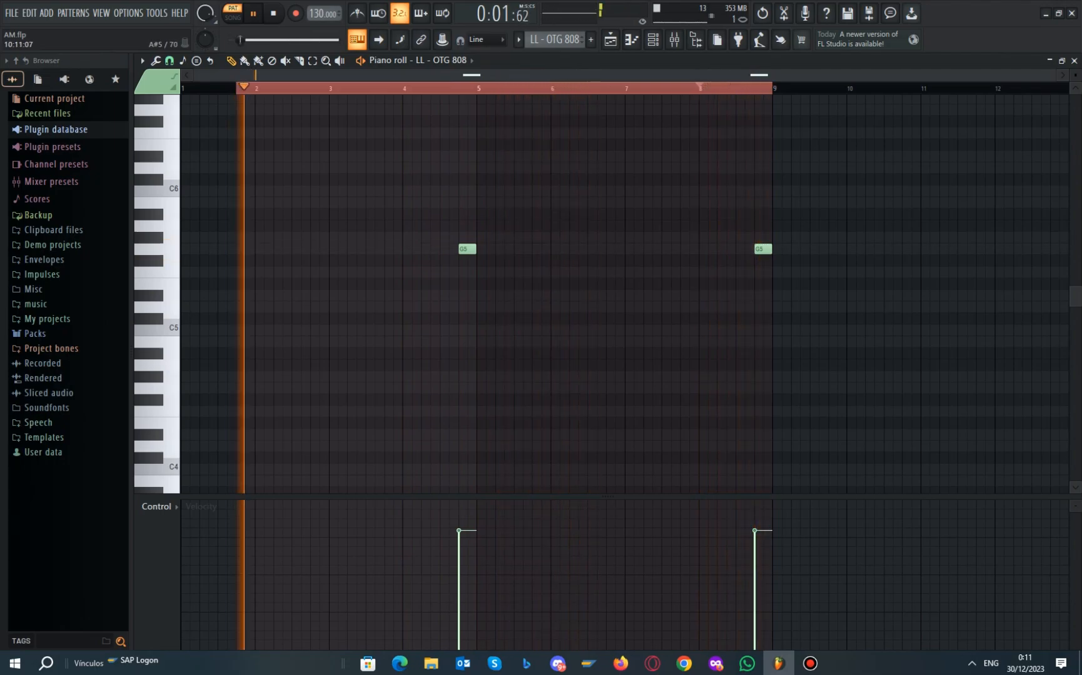
{"action": "left_click", "coordinate": [610, 39]}
{"action": "scroll", "coordinate": [563, 313], "scroll_direction": "down", "scroll_amount": 2}
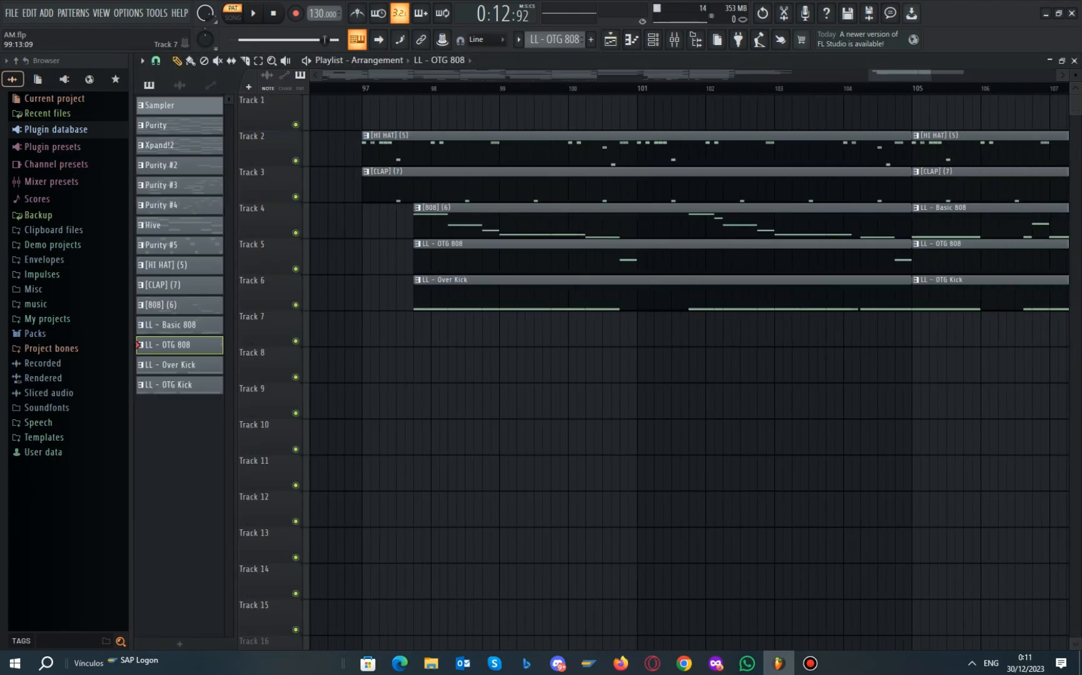
{"action": "left_click", "coordinate": [674, 39]}
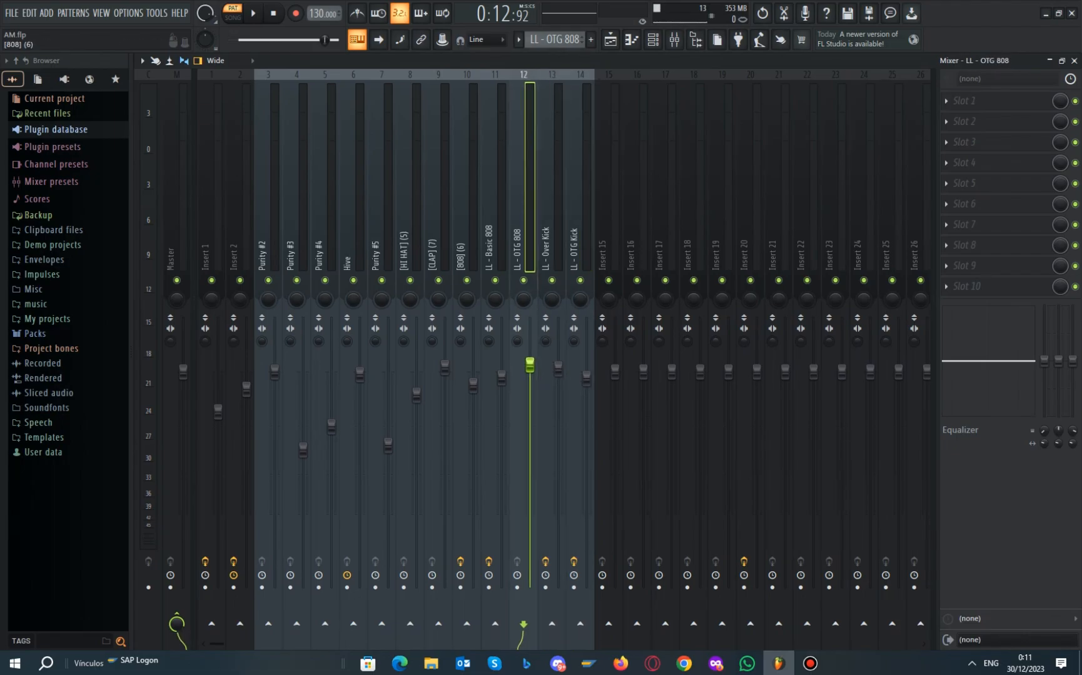
{"action": "left_click", "coordinate": [610, 39]}
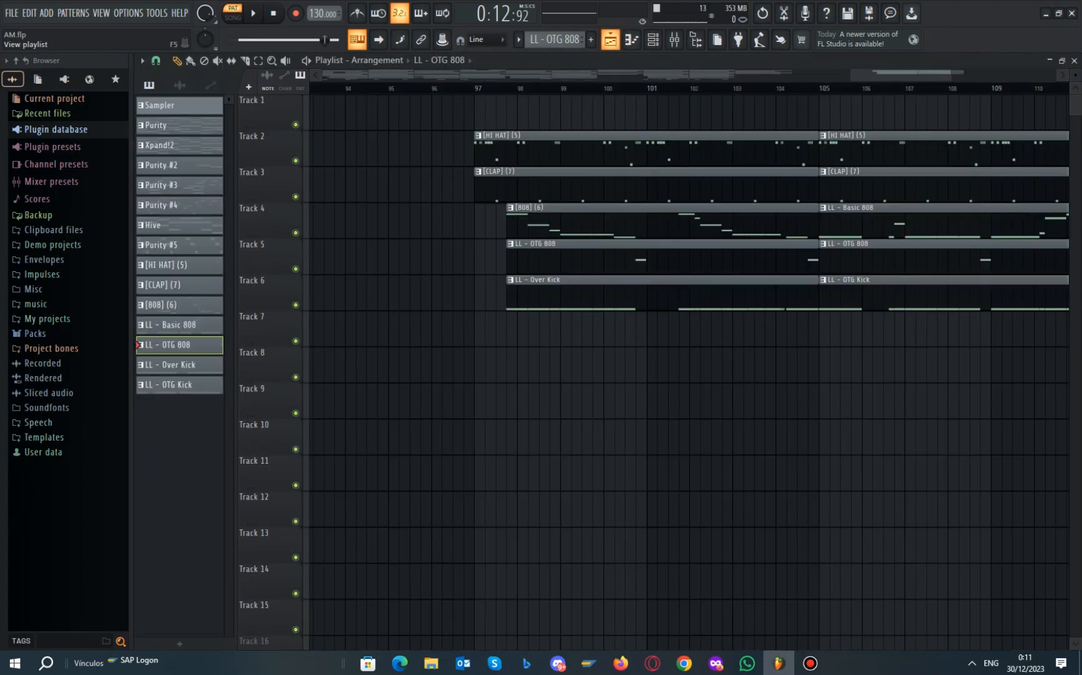
{"action": "scroll", "coordinate": [580, 368], "scroll_direction": "down", "scroll_amount": 9}
Marquee-select the sample clips on tracks 13 to 17 in the playlist
{"action": "scroll", "coordinate": [580, 367], "scroll_direction": "down", "scroll_amount": 2}
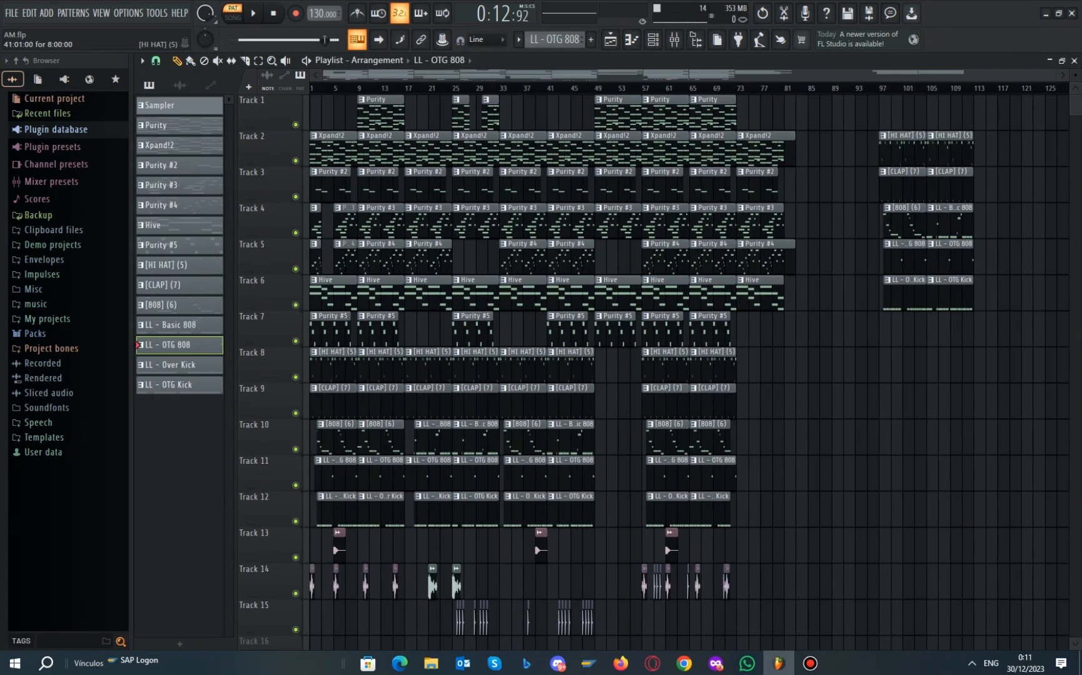
{"action": "scroll", "coordinate": [580, 367], "scroll_direction": "down", "scroll_amount": 1}
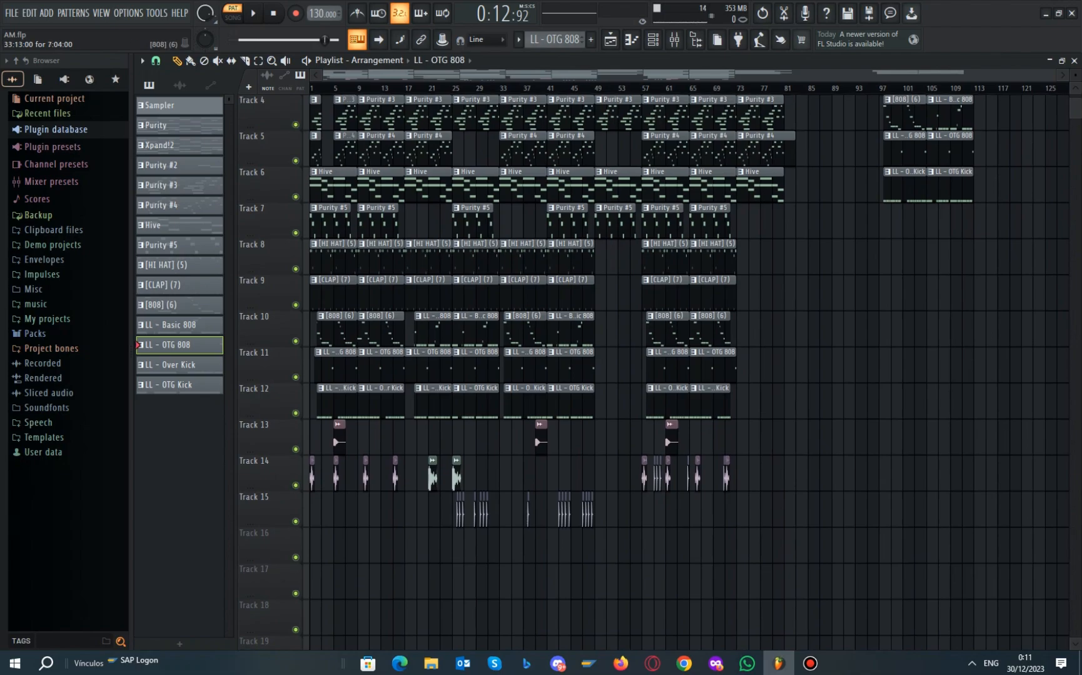
{"action": "scroll", "coordinate": [579, 368], "scroll_direction": "up", "scroll_amount": 1}
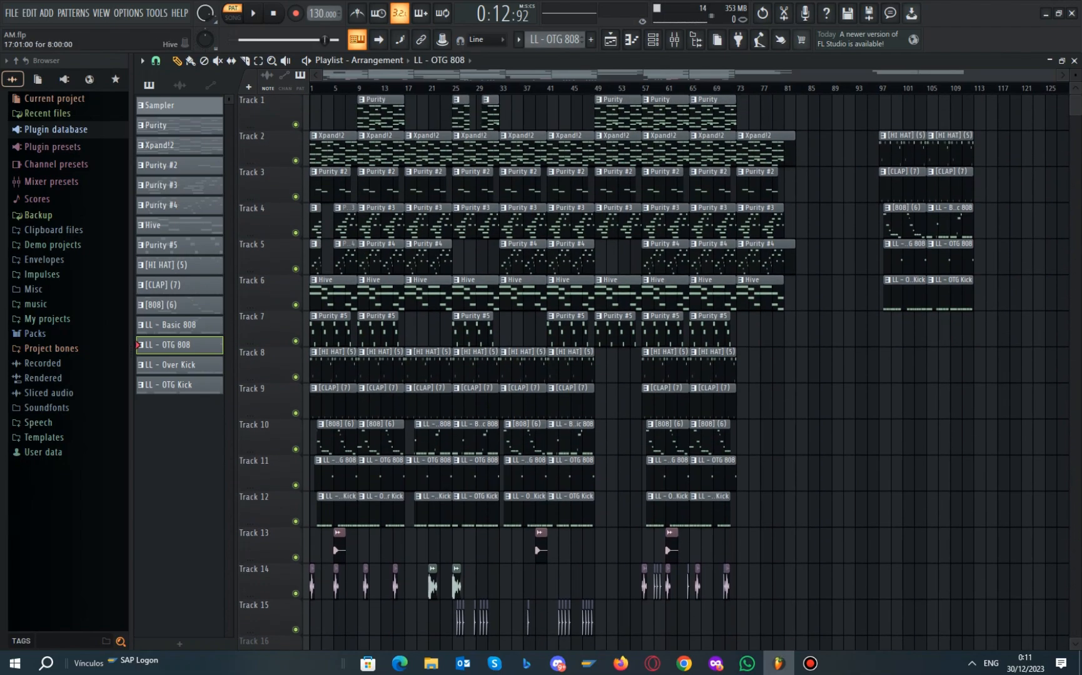
{"action": "scroll", "coordinate": [463, 294], "scroll_direction": "down", "scroll_amount": 3}
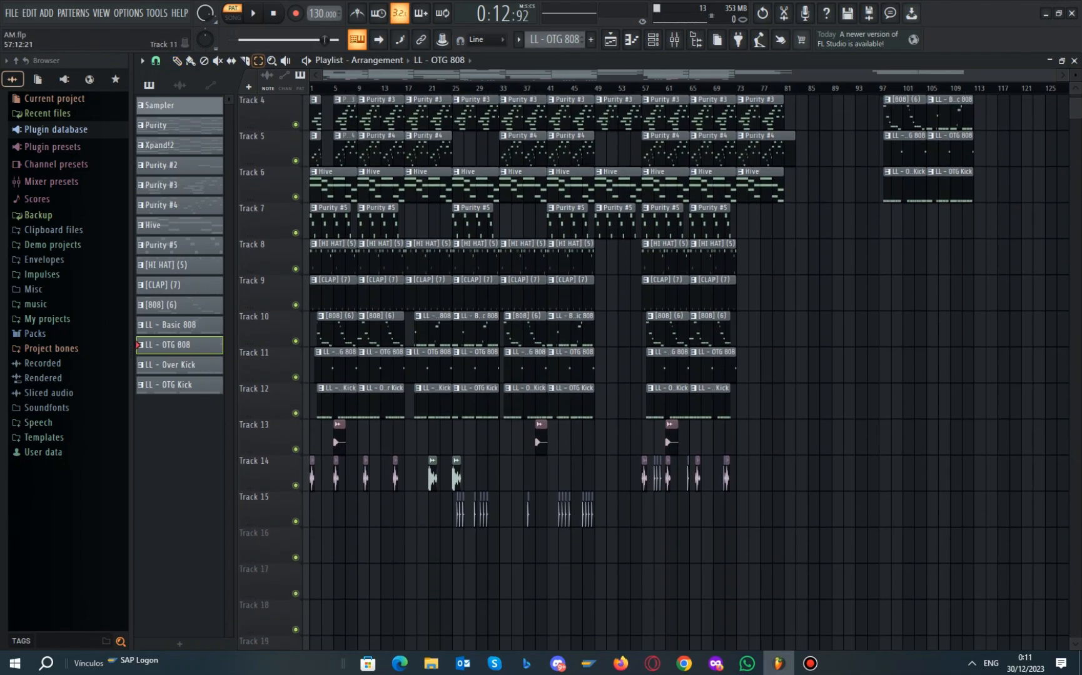
{"action": "left_click_drag", "start_coordinate": [762, 565], "coordinate": [805, 510]}
Select the clips on tracks 13–15 back to bar 1 and list the project's audio clips
{"action": "scroll", "coordinate": [687, 369], "scroll_direction": "up", "scroll_amount": 3}
{"action": "left_click_drag", "start_coordinate": [989, 421], "coordinate": [863, 94]}
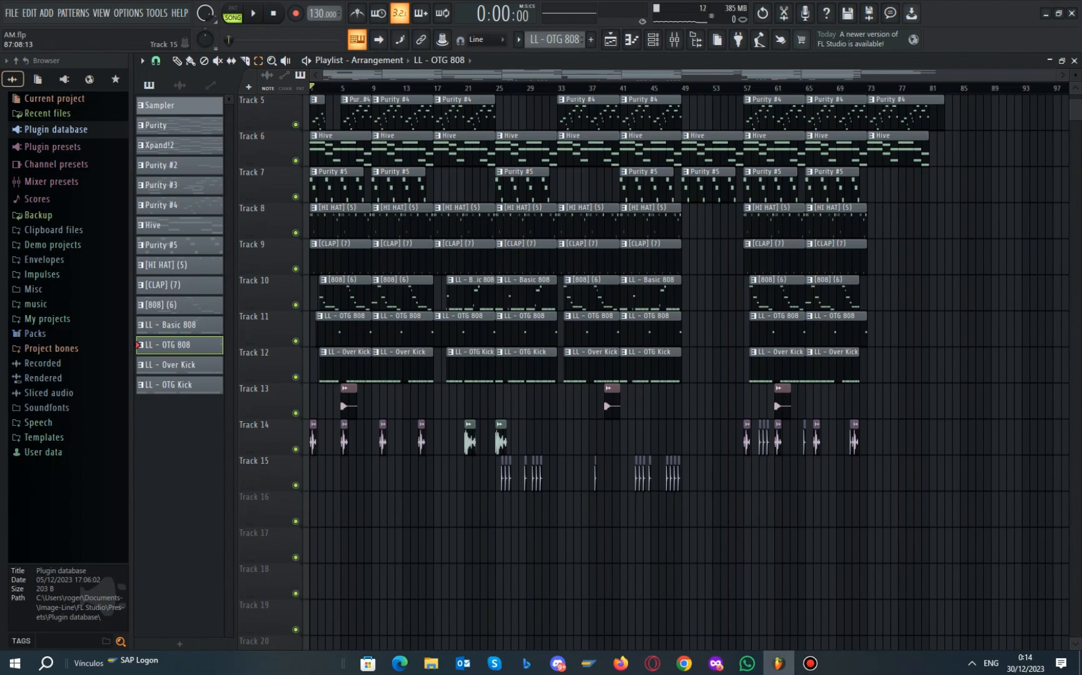
{"action": "left_click_drag", "start_coordinate": [933, 529], "coordinate": [311, 385]}
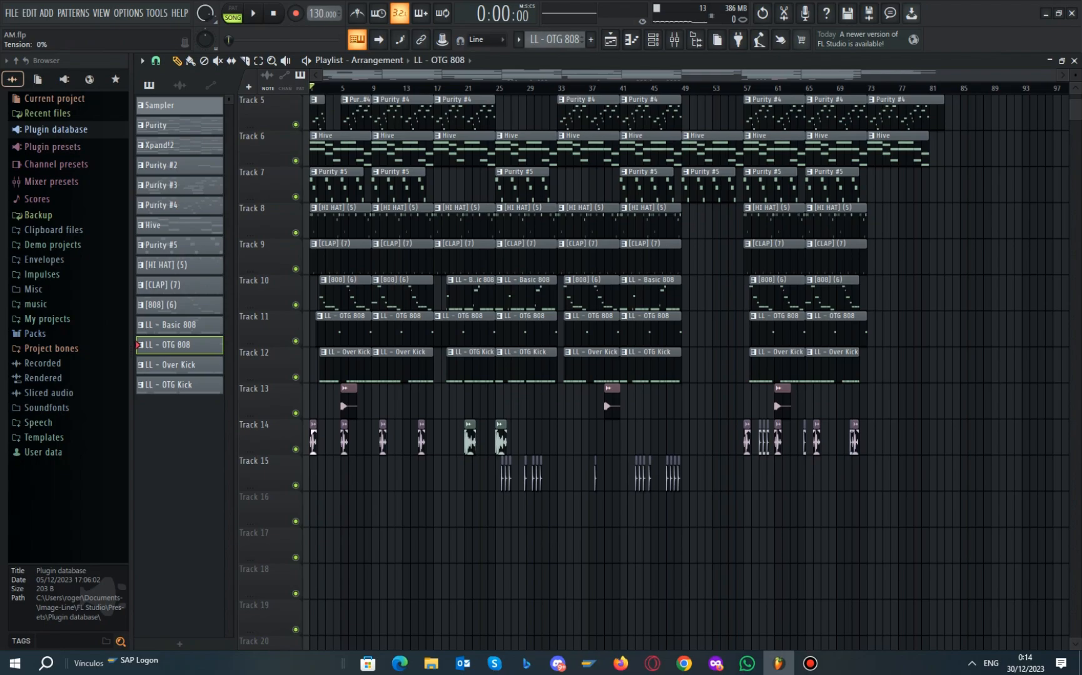
{"action": "scroll", "coordinate": [316, 438], "scroll_direction": "up", "scroll_amount": 9}
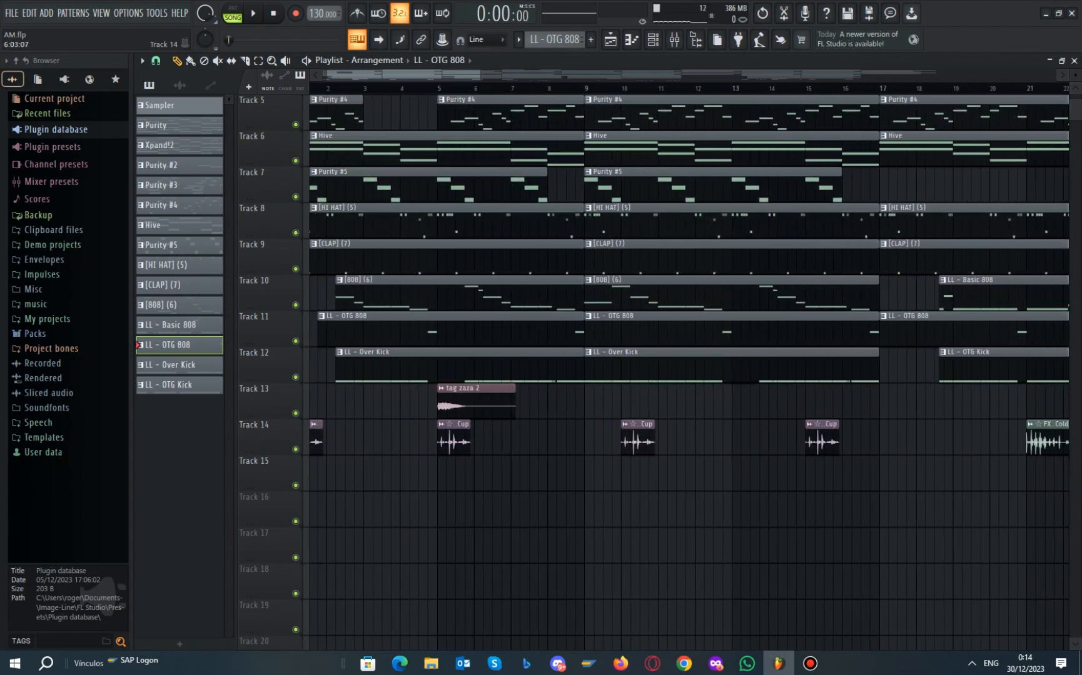
{"action": "left_click", "coordinate": [453, 439]}
{"action": "double_click", "coordinate": [454, 439]}
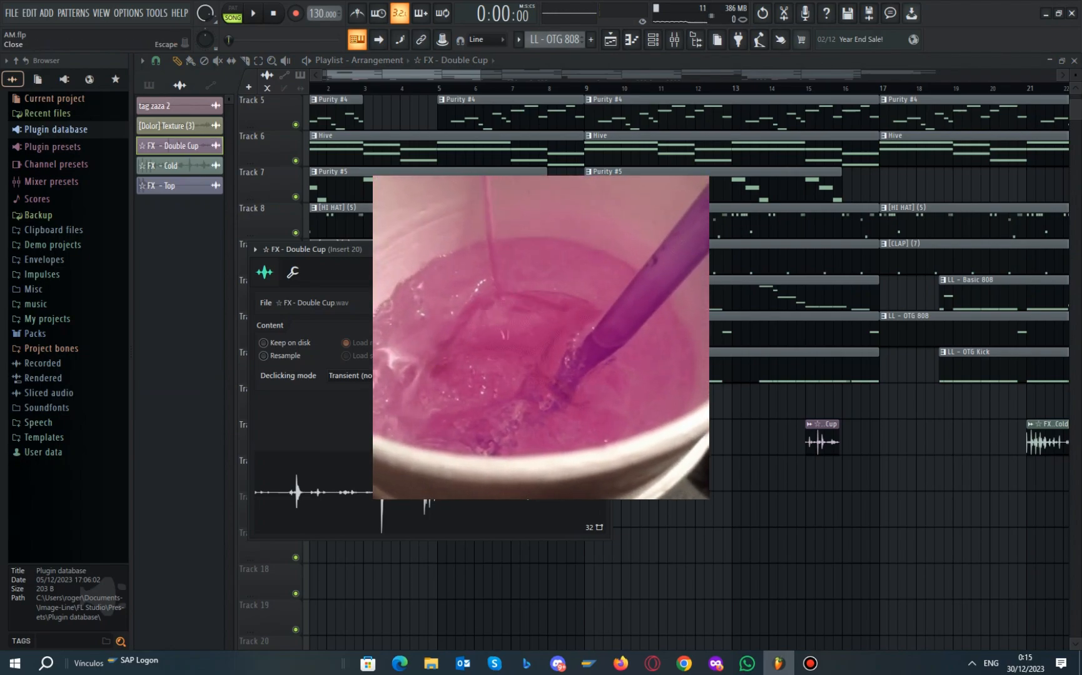
{"action": "left_click", "coordinate": [603, 250]}
{"action": "scroll", "coordinate": [832, 431], "scroll_direction": "down", "scroll_amount": 3}
{"action": "scroll", "coordinate": [962, 477], "scroll_direction": "up", "scroll_amount": 3}
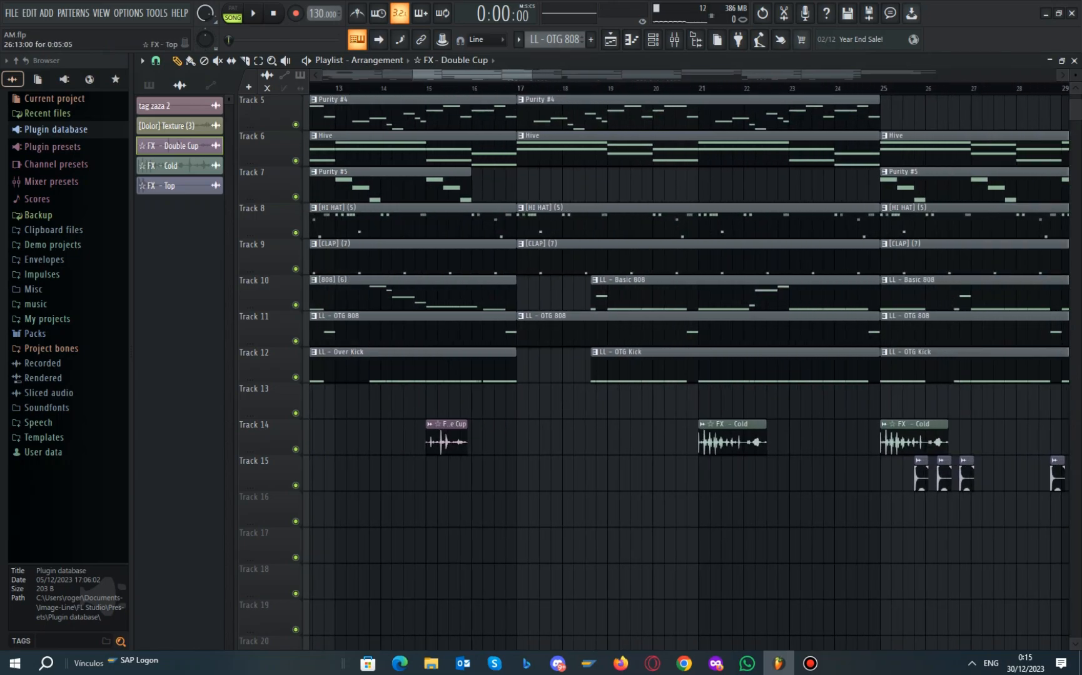
{"action": "scroll", "coordinate": [963, 476], "scroll_direction": "up", "scroll_amount": 2}
{"action": "double_click", "coordinate": [968, 478]}
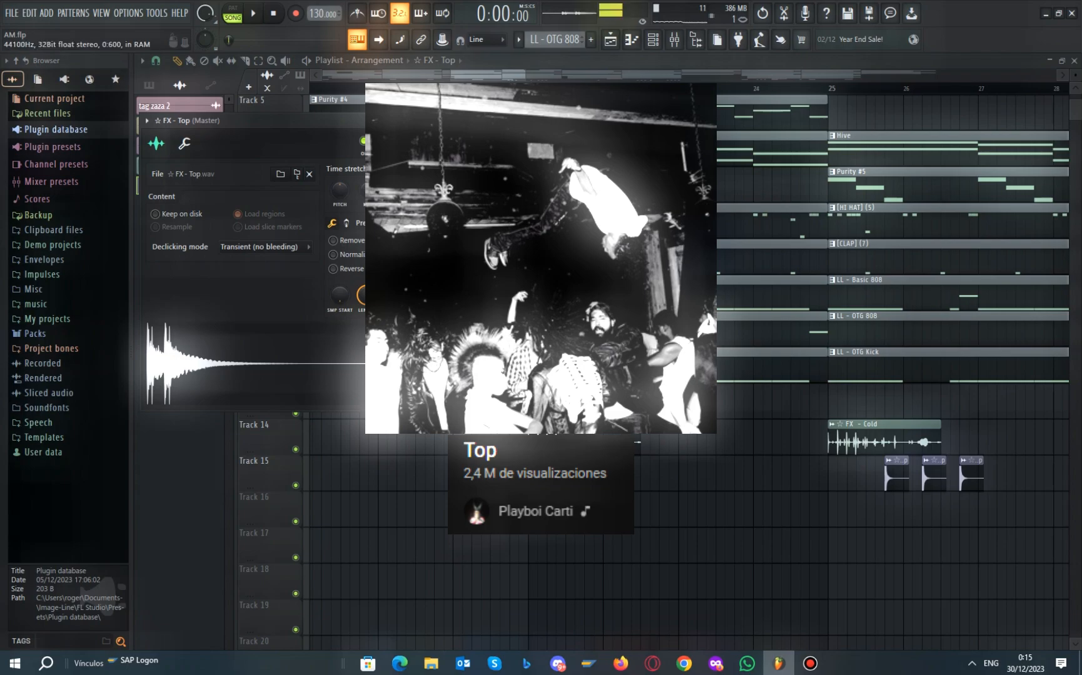
{"action": "left_click", "coordinate": [497, 121]}
{"action": "double_click", "coordinate": [581, 447]}
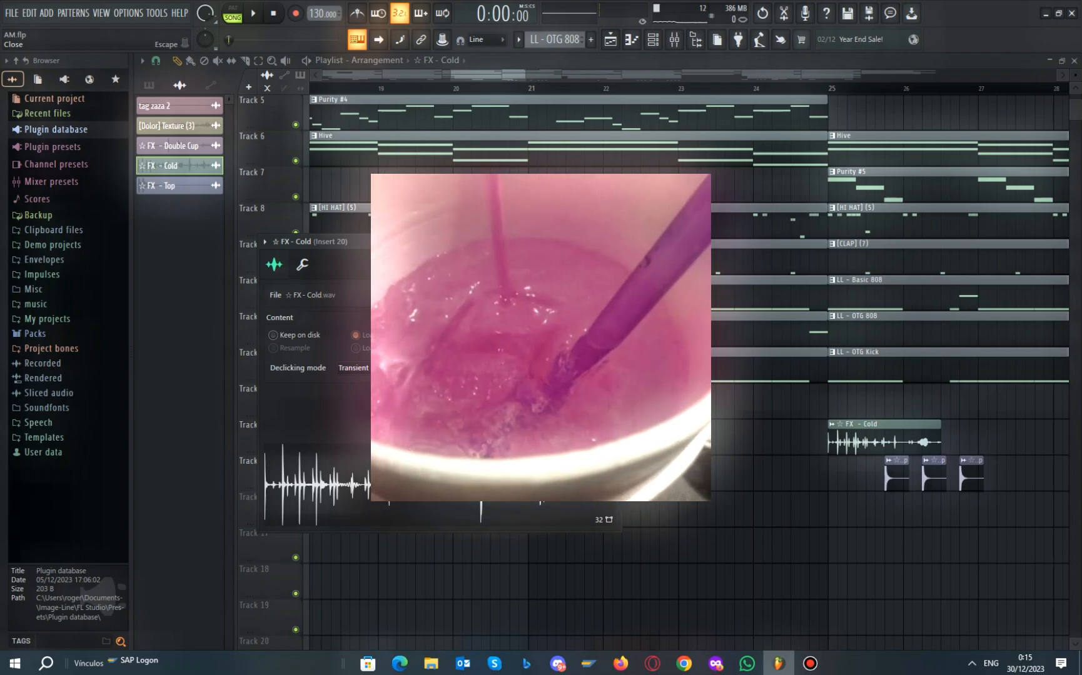
{"action": "left_click", "coordinate": [615, 242]}
{"action": "scroll", "coordinate": [578, 510], "scroll_direction": "down", "scroll_amount": 3}
{"action": "scroll", "coordinate": [462, 488], "scroll_direction": "down", "scroll_amount": 3}
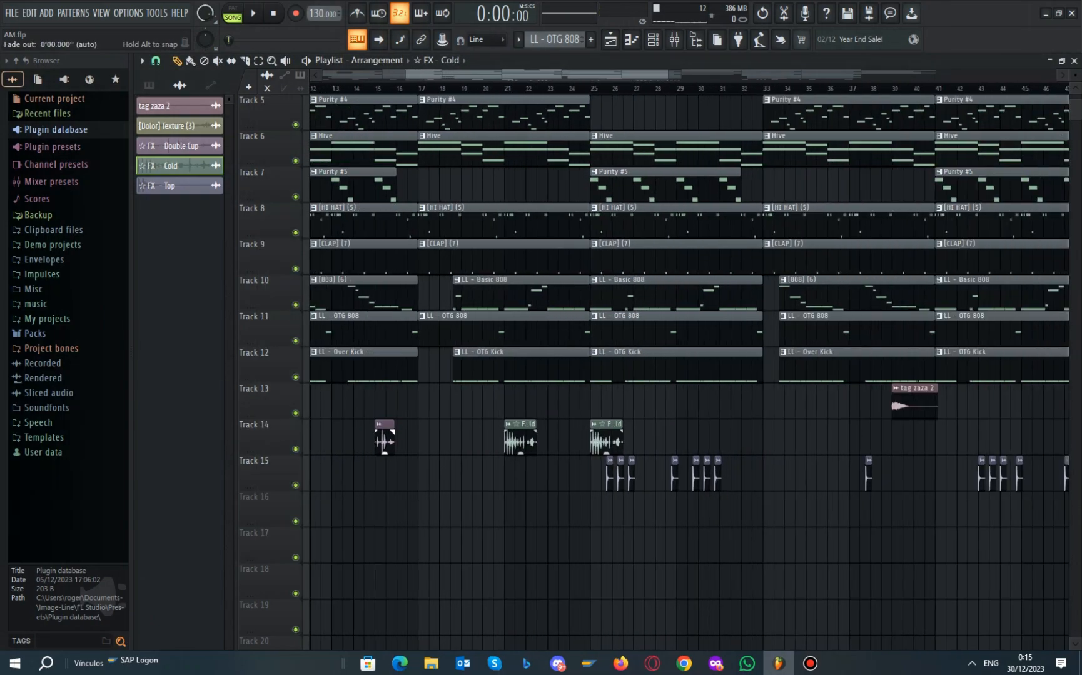
Zoom the playlist out to show the whole song arrangement
{"action": "scroll", "coordinate": [385, 435], "scroll_direction": "up", "scroll_amount": 6}
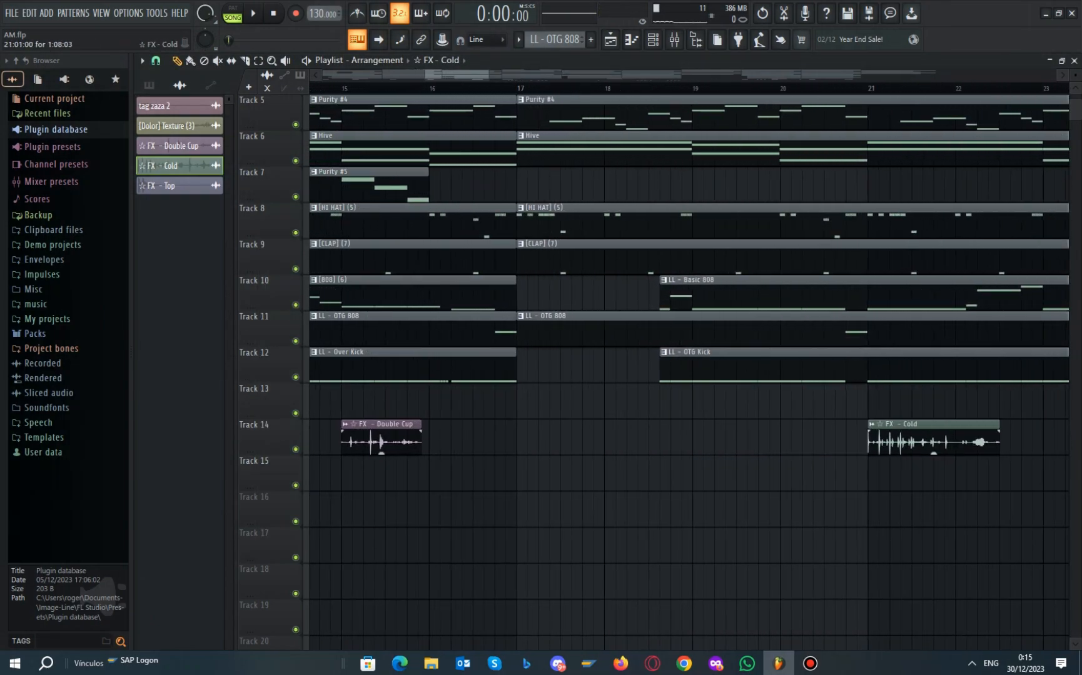
{"action": "scroll", "coordinate": [600, 400], "scroll_direction": "down", "scroll_amount": 5}
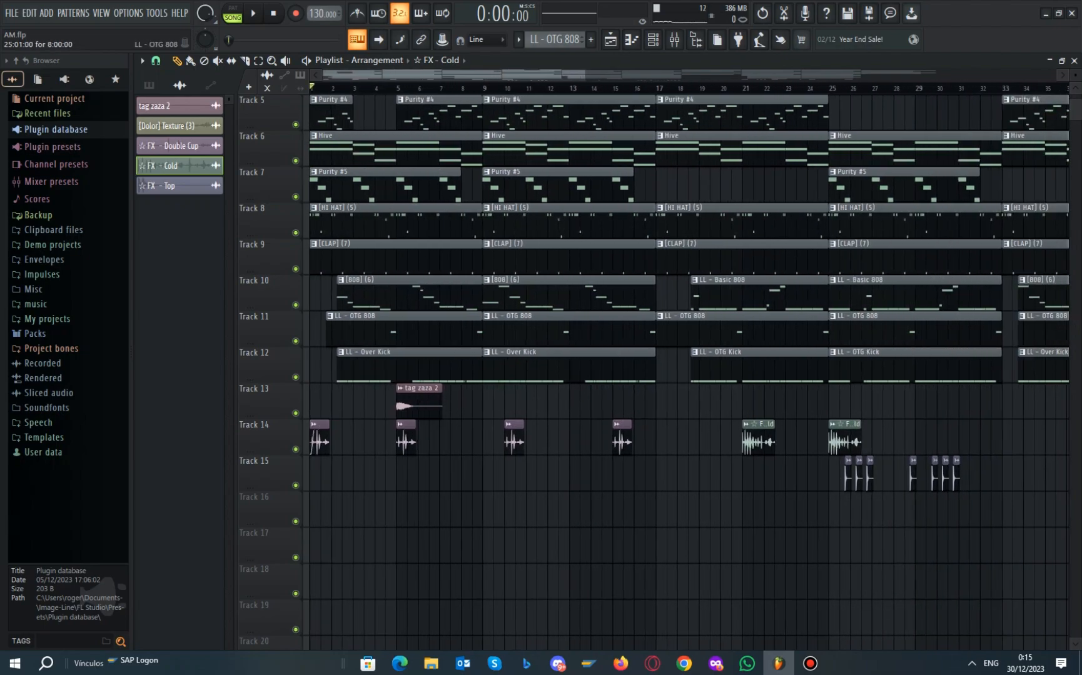
{"action": "scroll", "coordinate": [789, 438], "scroll_direction": "down", "scroll_amount": 4}
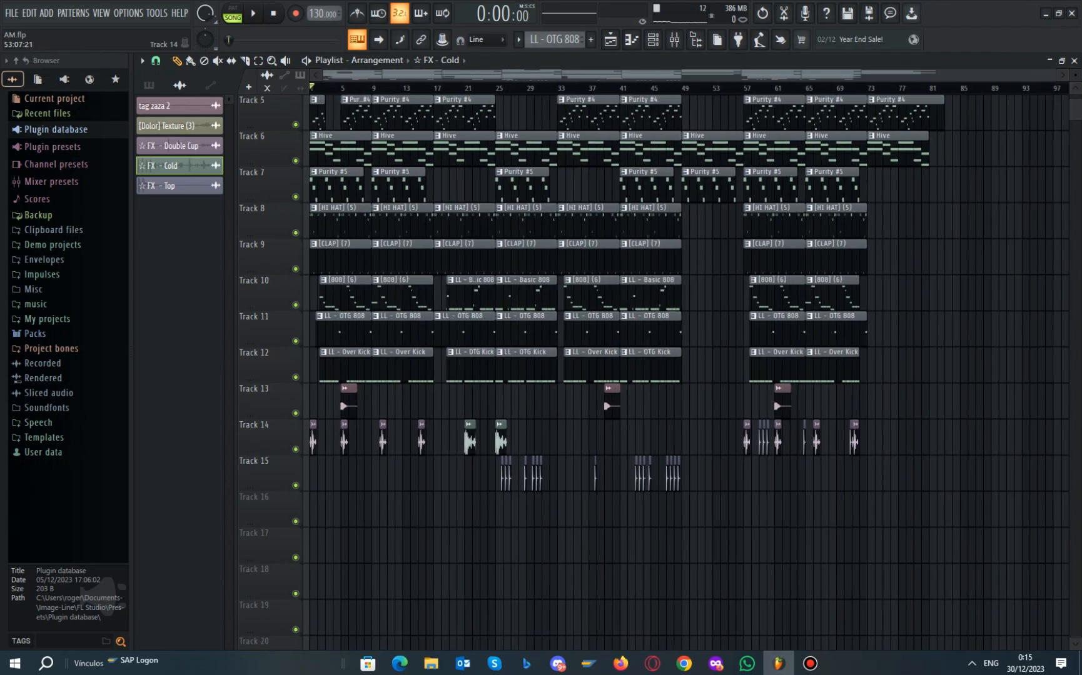
{"action": "scroll", "coordinate": [790, 472], "scroll_direction": "up", "scroll_amount": 4}
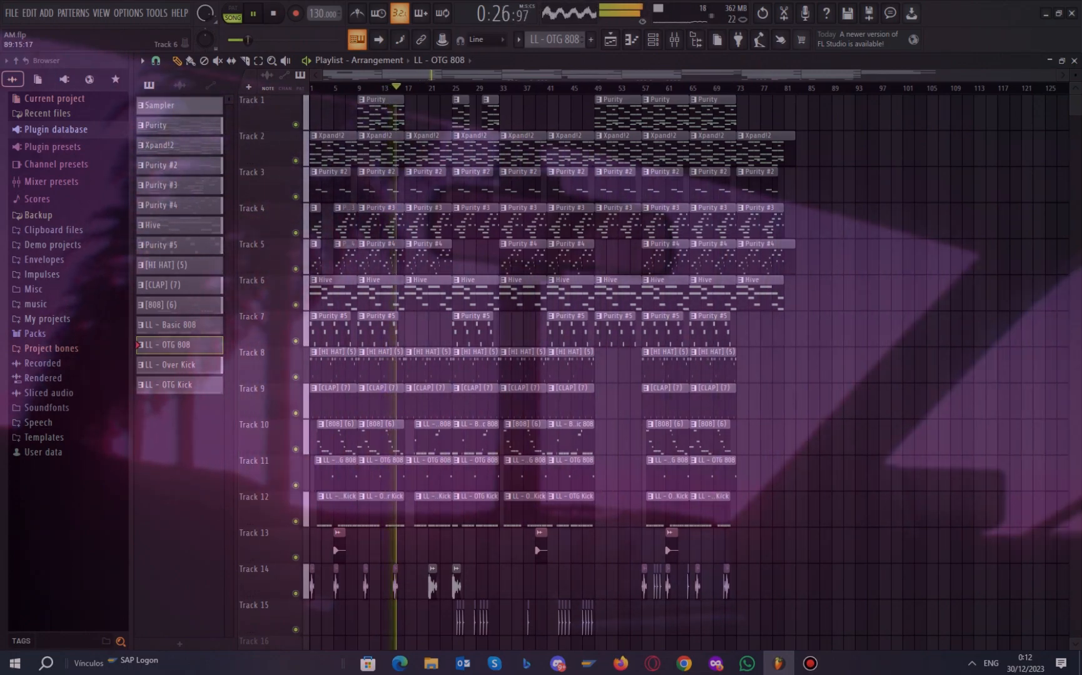
Turn on playlist auto-scroll so the view follows the playhead while zooming during playback
{"action": "scroll", "coordinate": [653, 369], "scroll_direction": "down", "scroll_amount": 1}
{"action": "scroll", "coordinate": [654, 369], "scroll_direction": "up", "scroll_amount": 1}
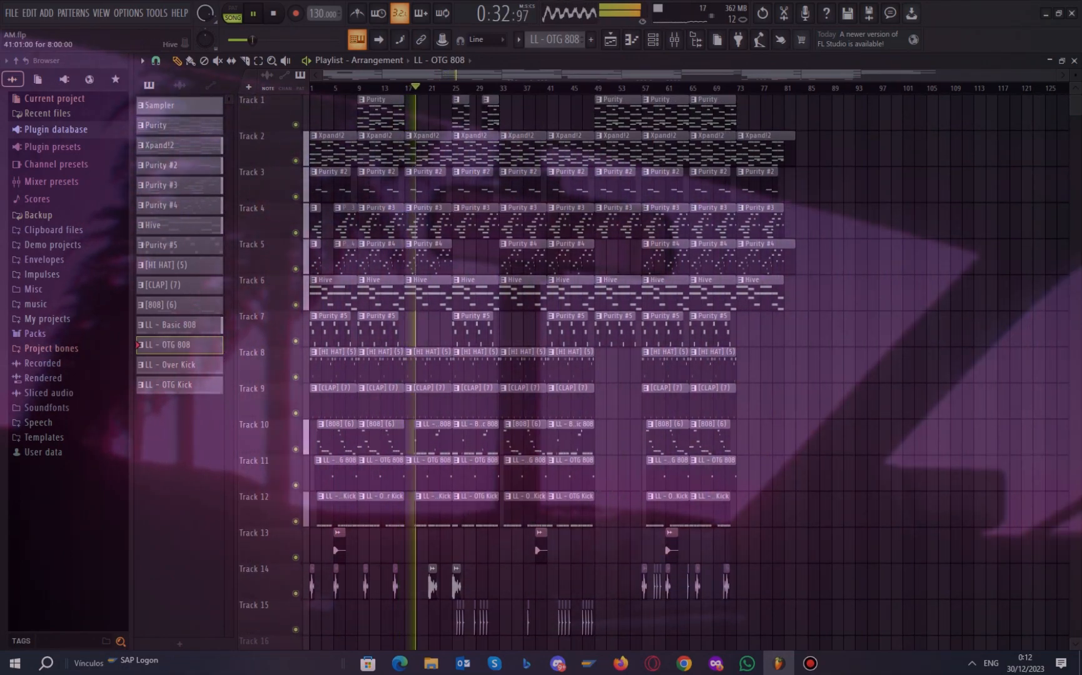
{"action": "scroll", "coordinate": [428, 439], "scroll_direction": "up", "scroll_amount": 3}
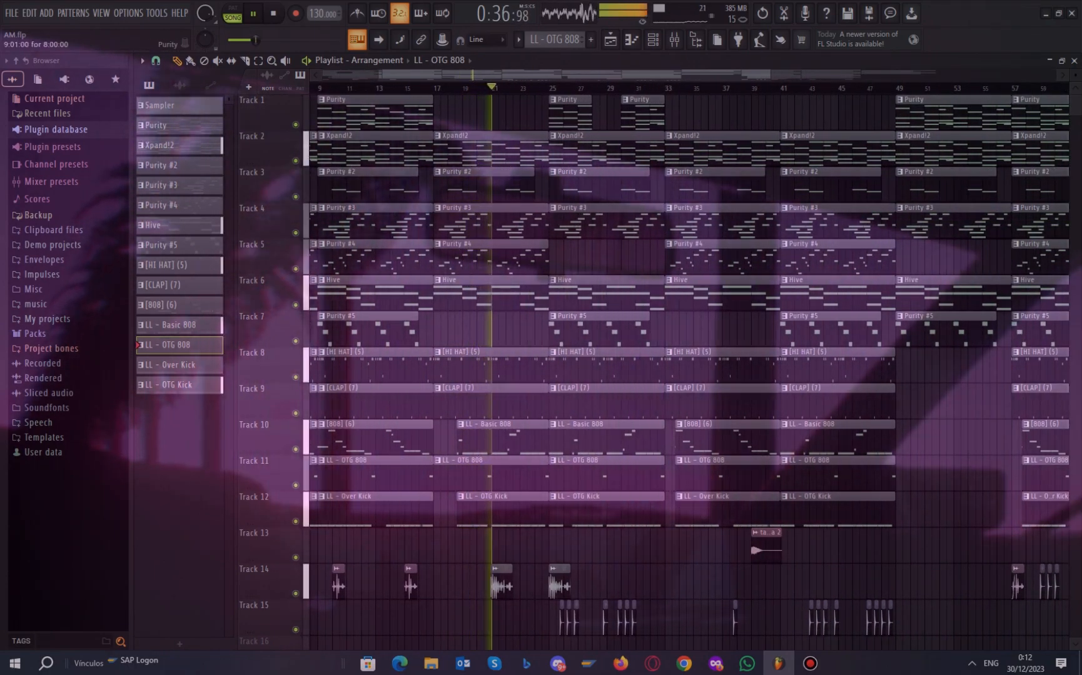
{"action": "left_click", "coordinate": [378, 40]}
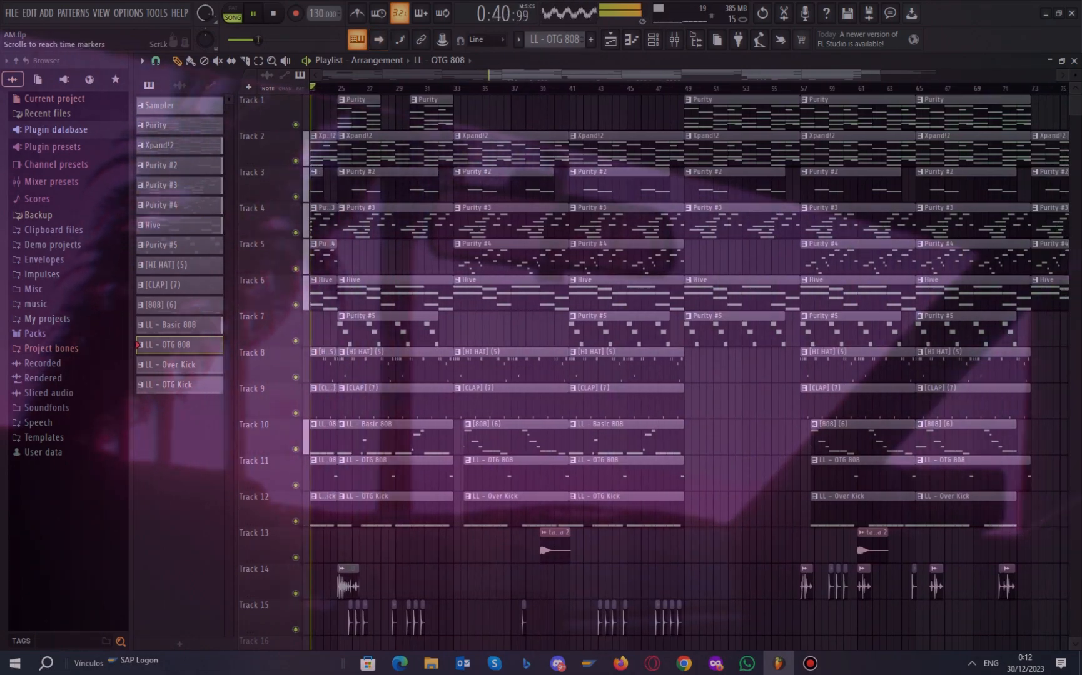
{"action": "scroll", "coordinate": [438, 372], "scroll_direction": "down", "scroll_amount": 3}
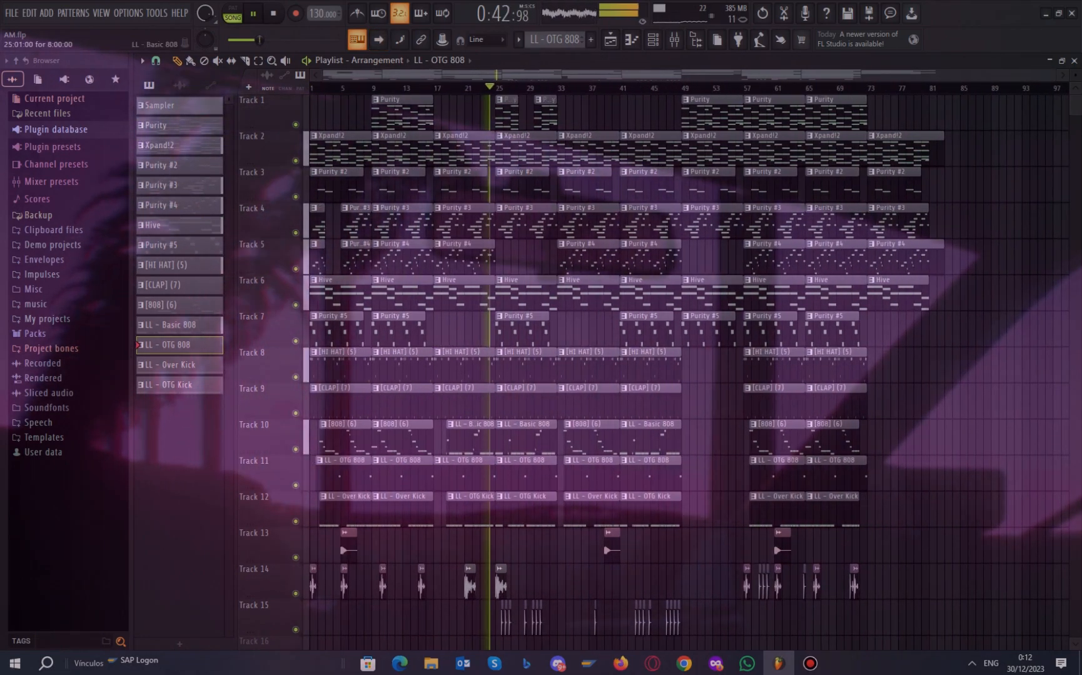
{"action": "scroll", "coordinate": [505, 582], "scroll_direction": "up", "scroll_amount": 6}
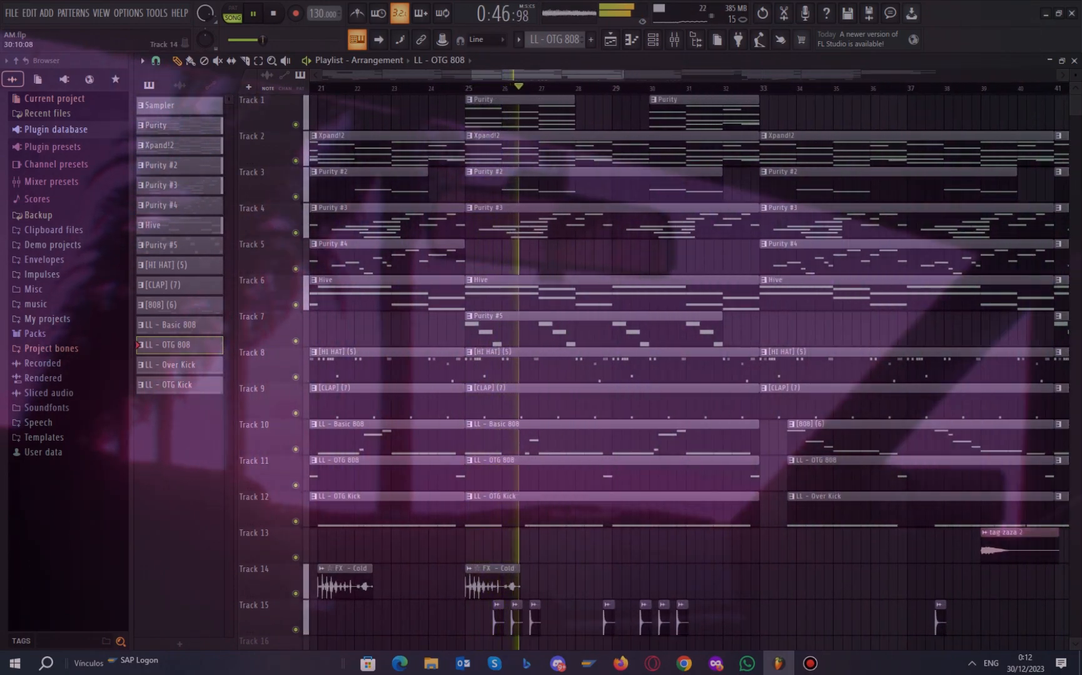
{"action": "scroll", "coordinate": [538, 372], "scroll_direction": "down", "scroll_amount": 4}
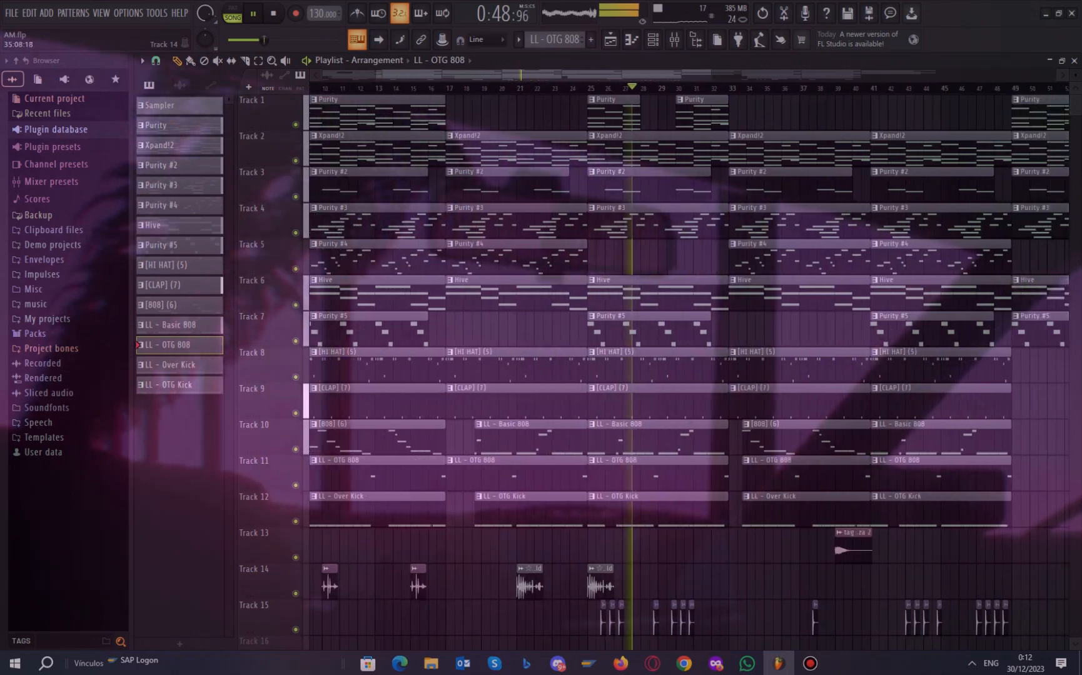
{"action": "scroll", "coordinate": [538, 372], "scroll_direction": "down", "scroll_amount": 1}
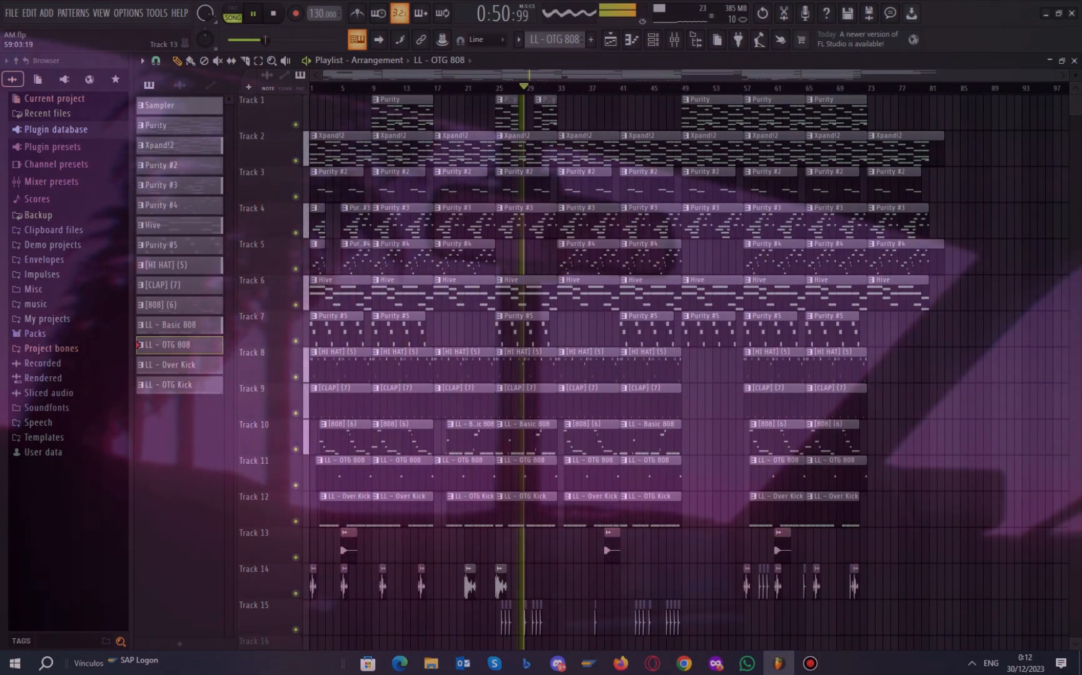